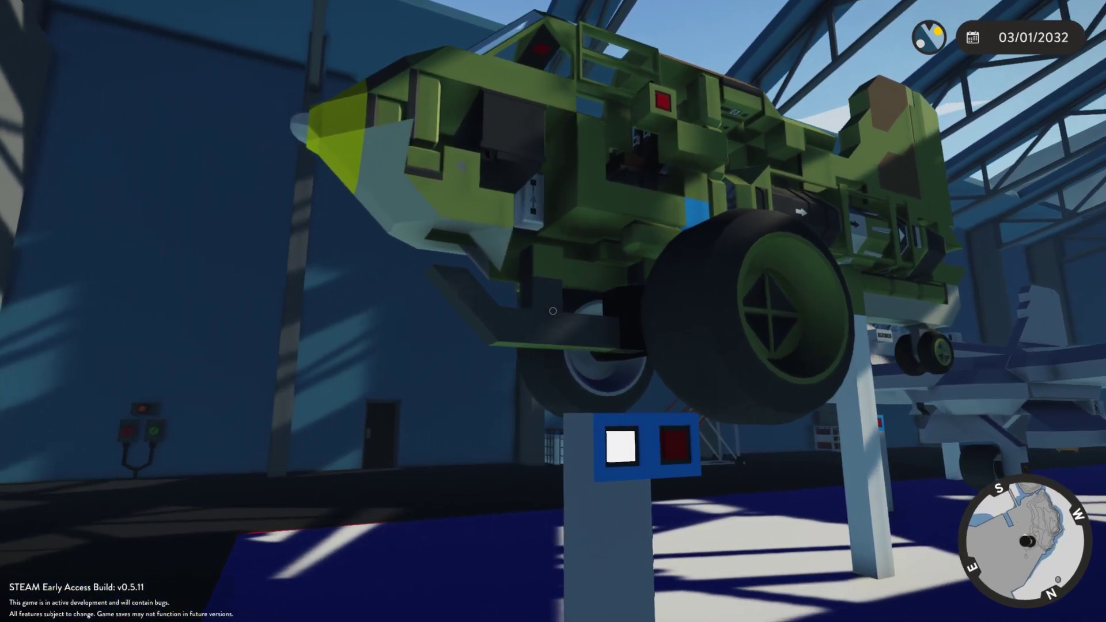
- Examine the green camouflage aircraft's landing gear and switch on the second button on its control pillar
{"action": "key", "text": "w"}
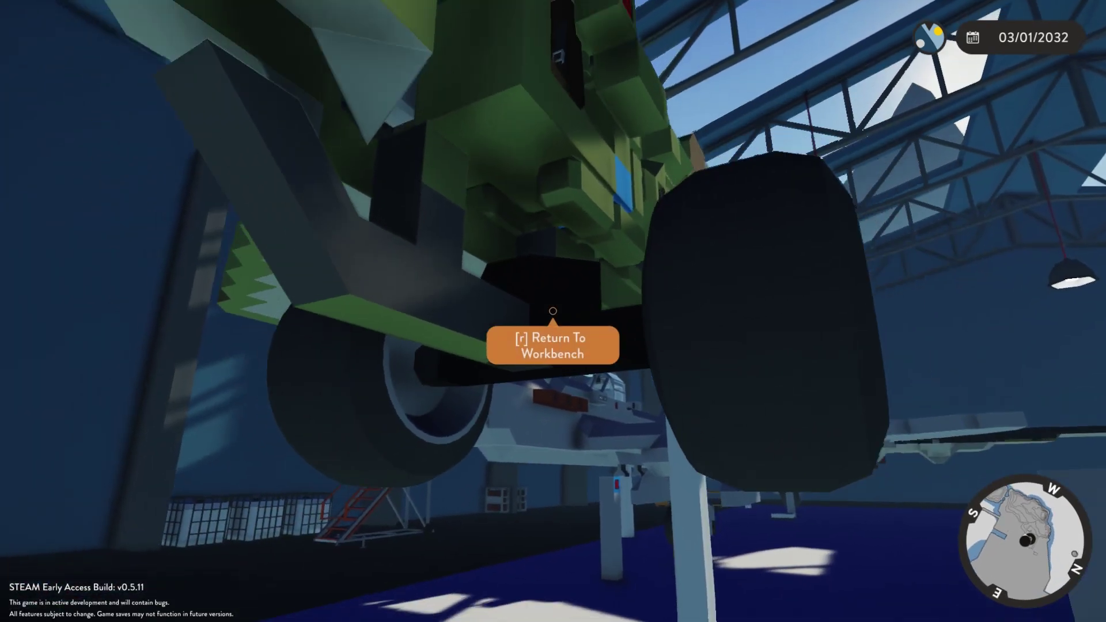
{"action": "key", "text": "s"}
{"action": "key", "text": "d"}
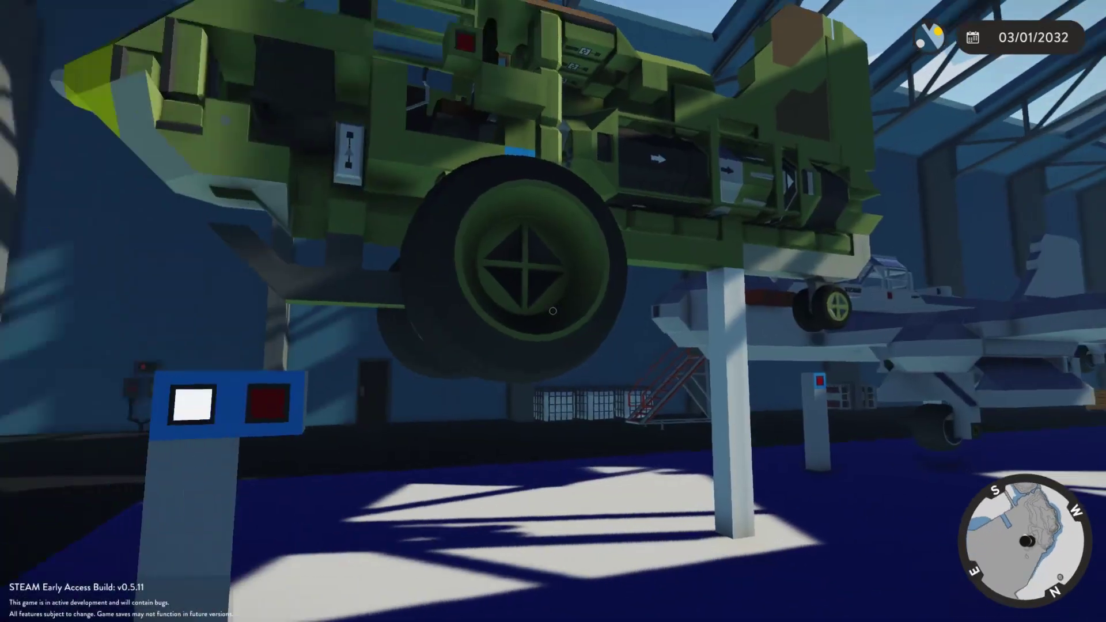
{"action": "key", "text": "s"}
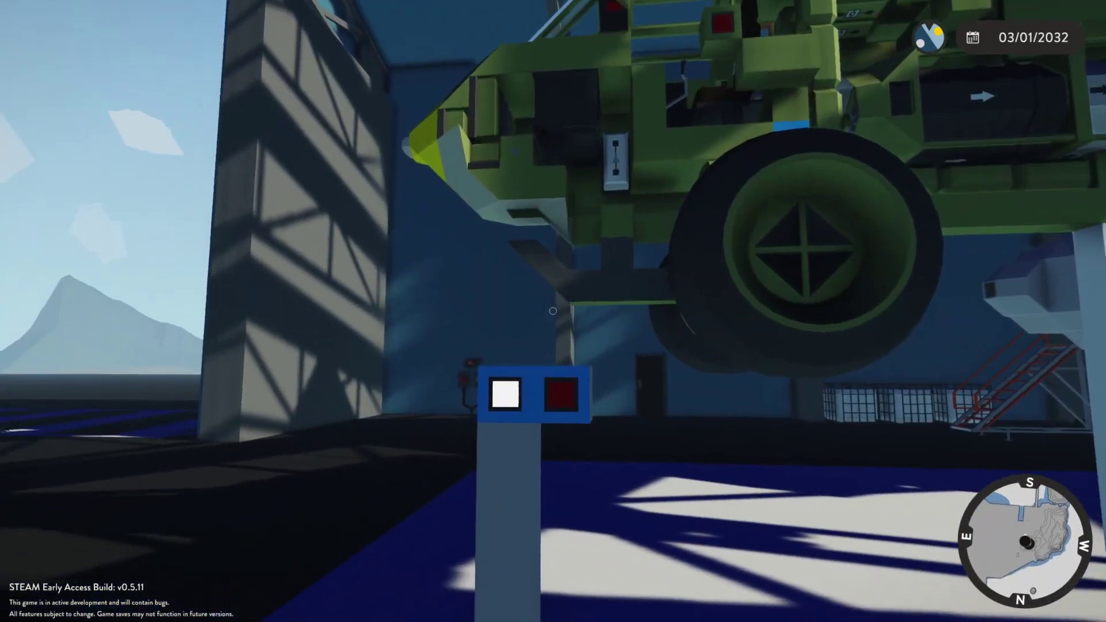
{"action": "key", "text": "a"}
{"action": "key", "text": "w"}
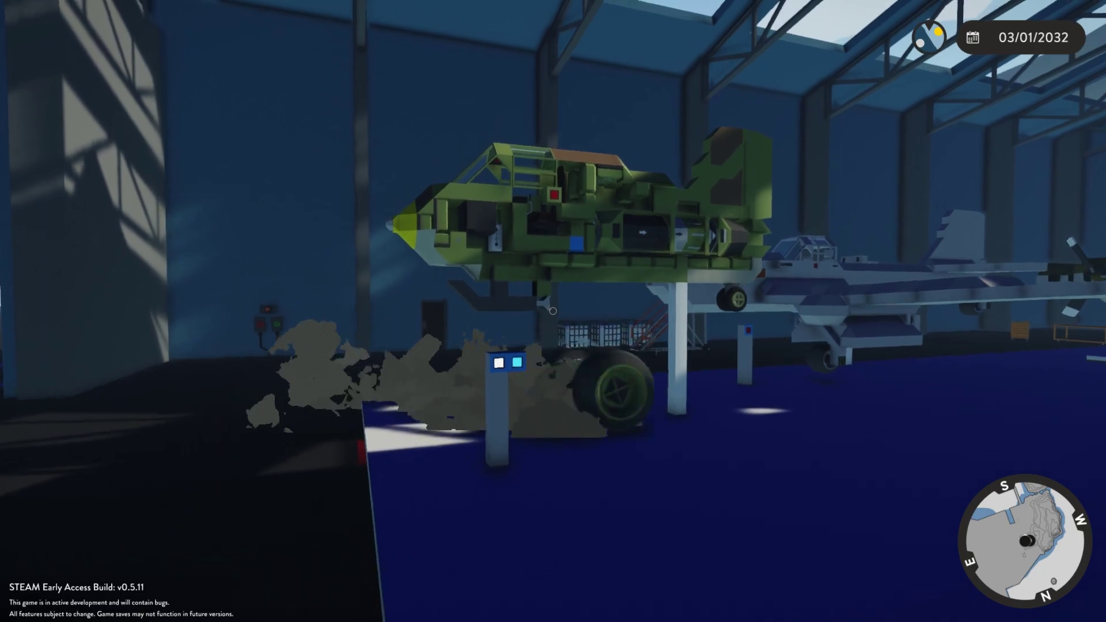
- Test the white toggle button on the green aircraft's control pillar by switching it off and on, watching the gear mount
{"action": "key", "text": "a"}
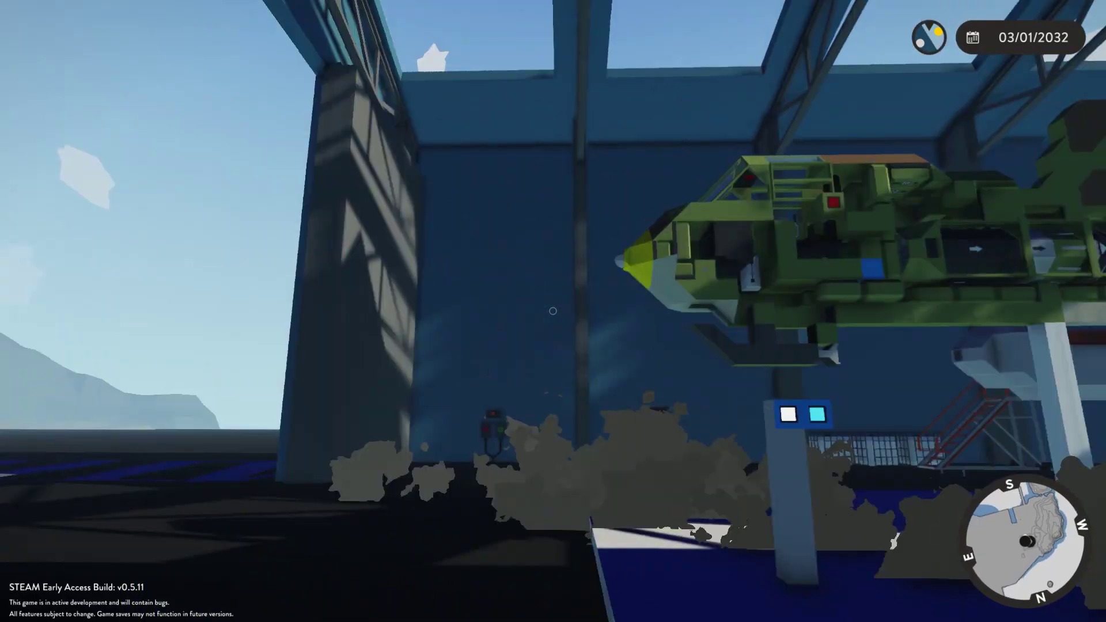
{"action": "key", "text": "w"}
{"action": "key", "text": "w"}
{"action": "key", "text": "a"}
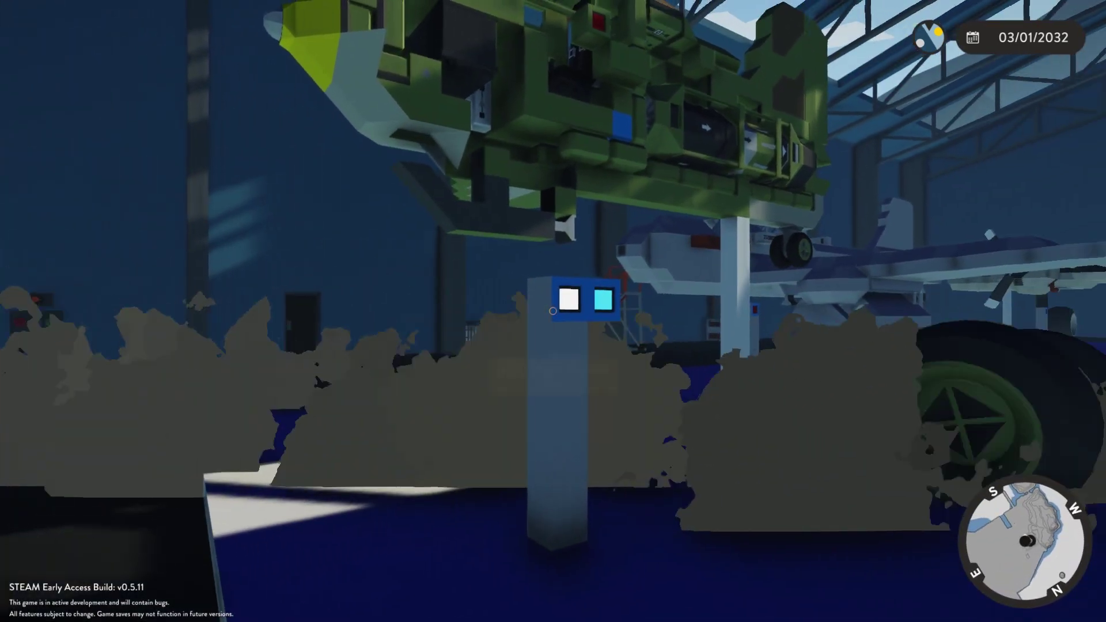
{"action": "key", "text": "e"}
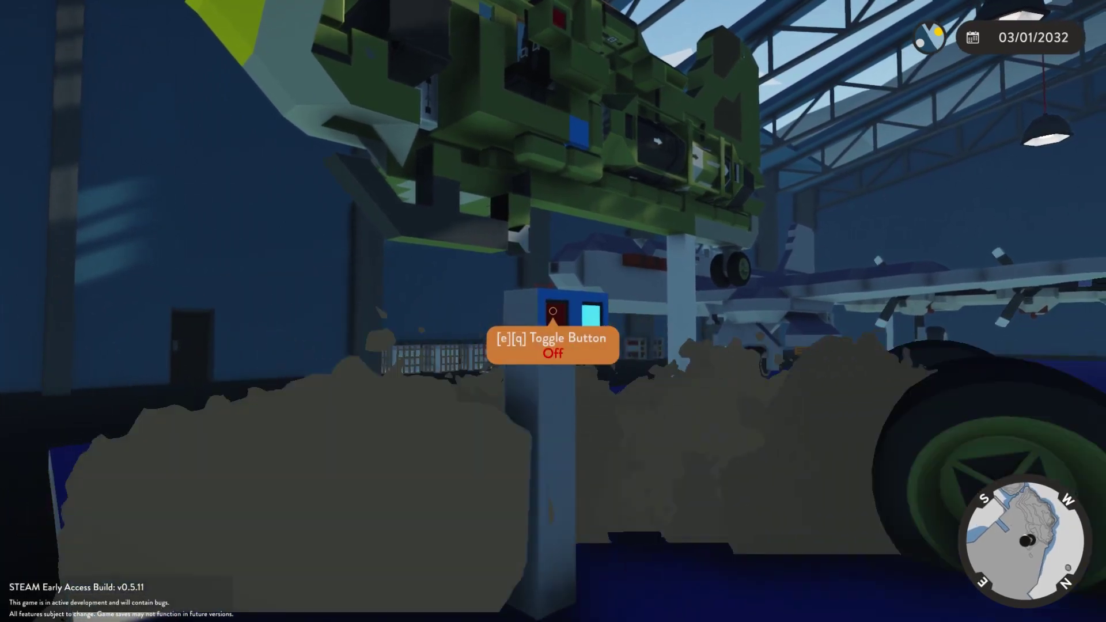
{"action": "key", "text": "e"}
{"action": "key", "text": "s"}
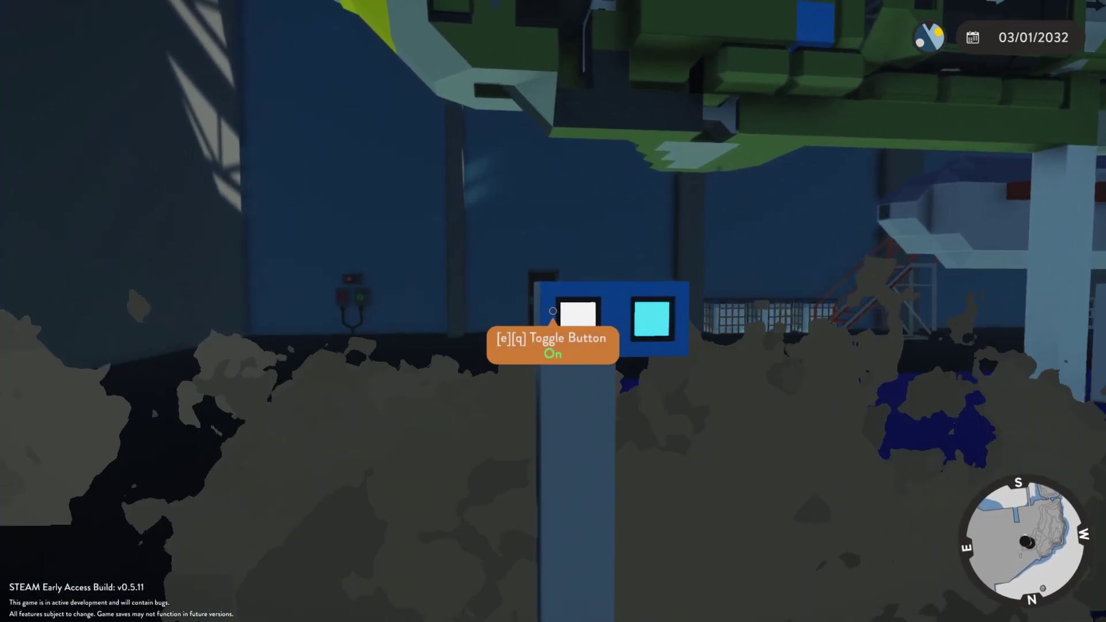
{"action": "key", "text": "q"}
{"action": "key", "text": "q"}
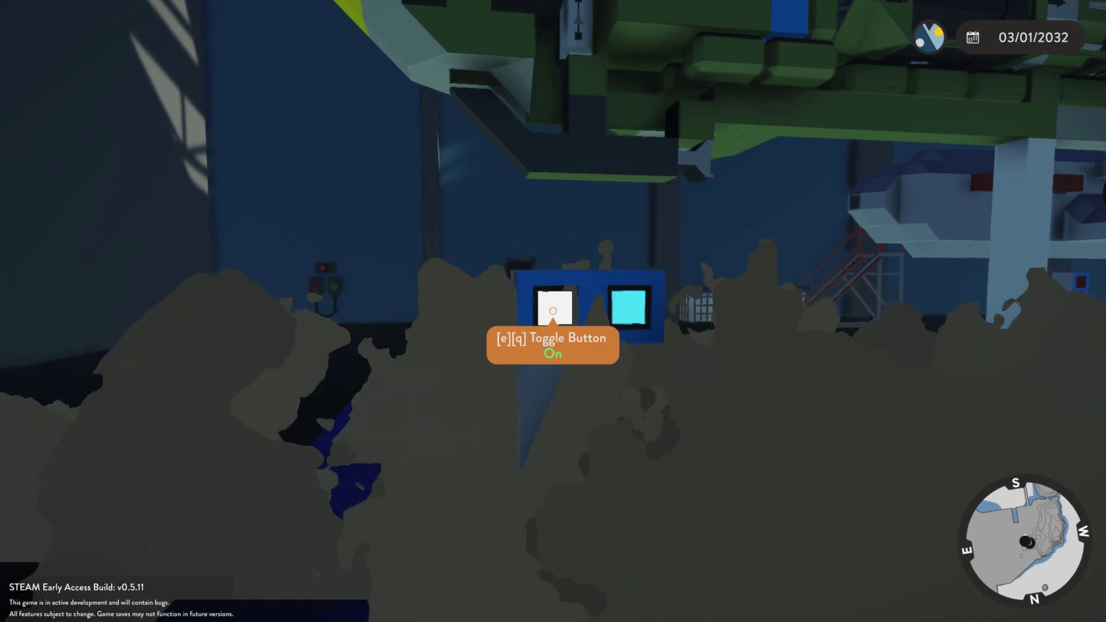
{"action": "key", "text": "s"}
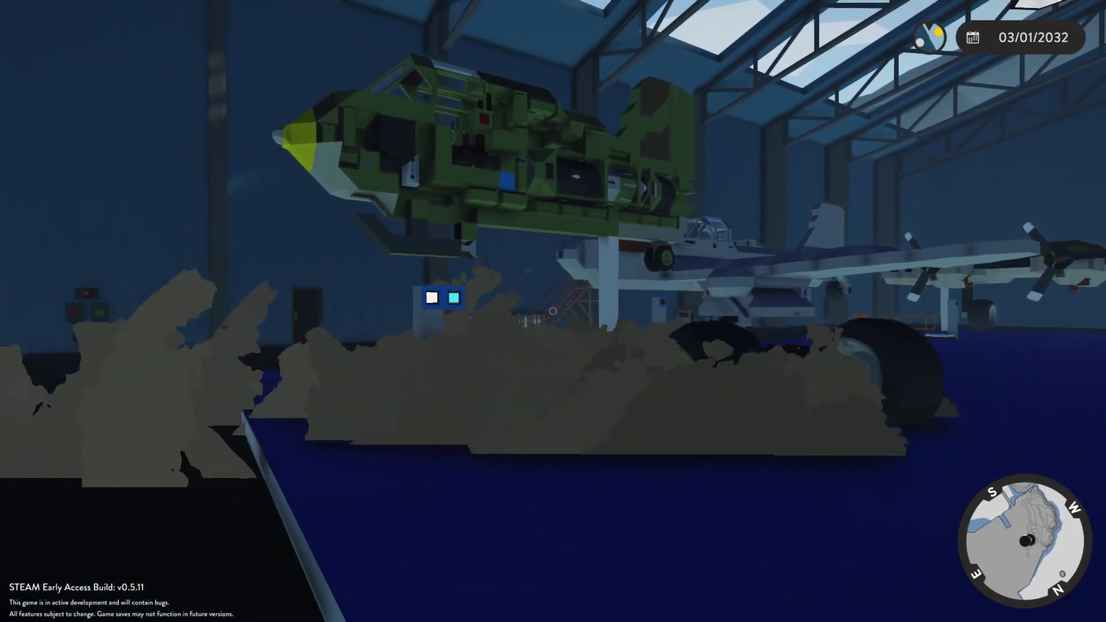
- Examine the green aircraft's main wheels, axle and tail wheel from the side
{"action": "key", "text": "s"}
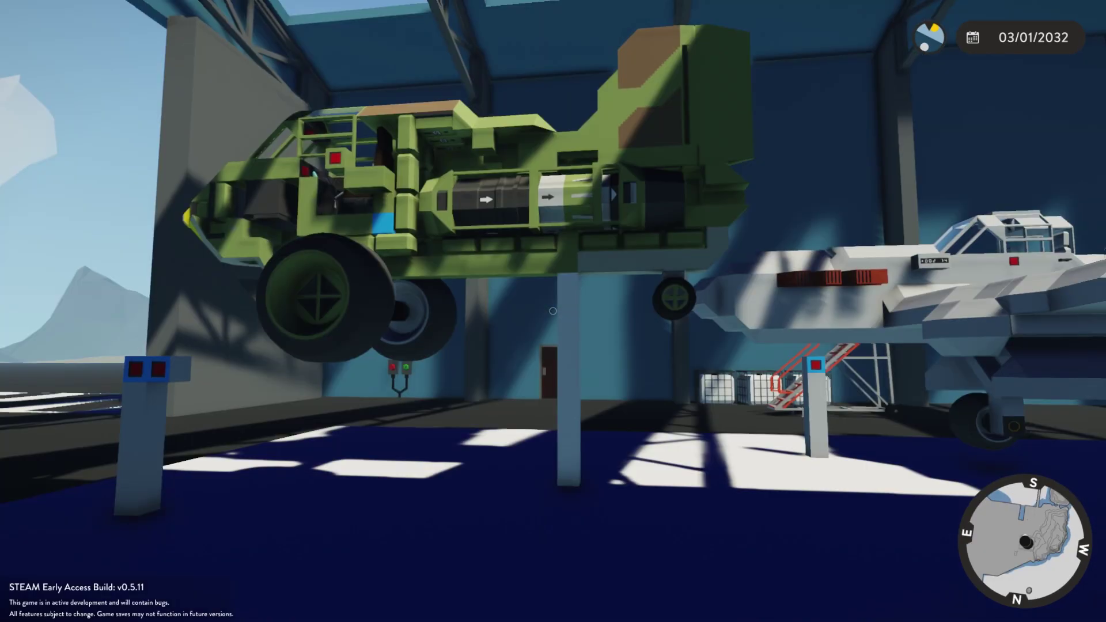
{"action": "key", "text": "w"}
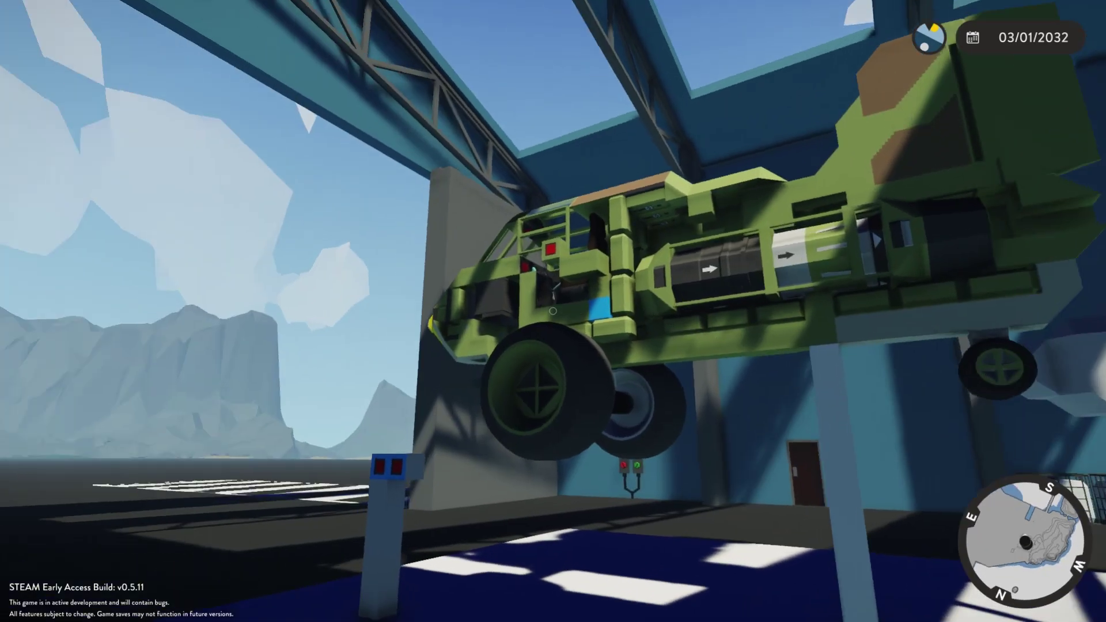
{"action": "key", "text": "d"}
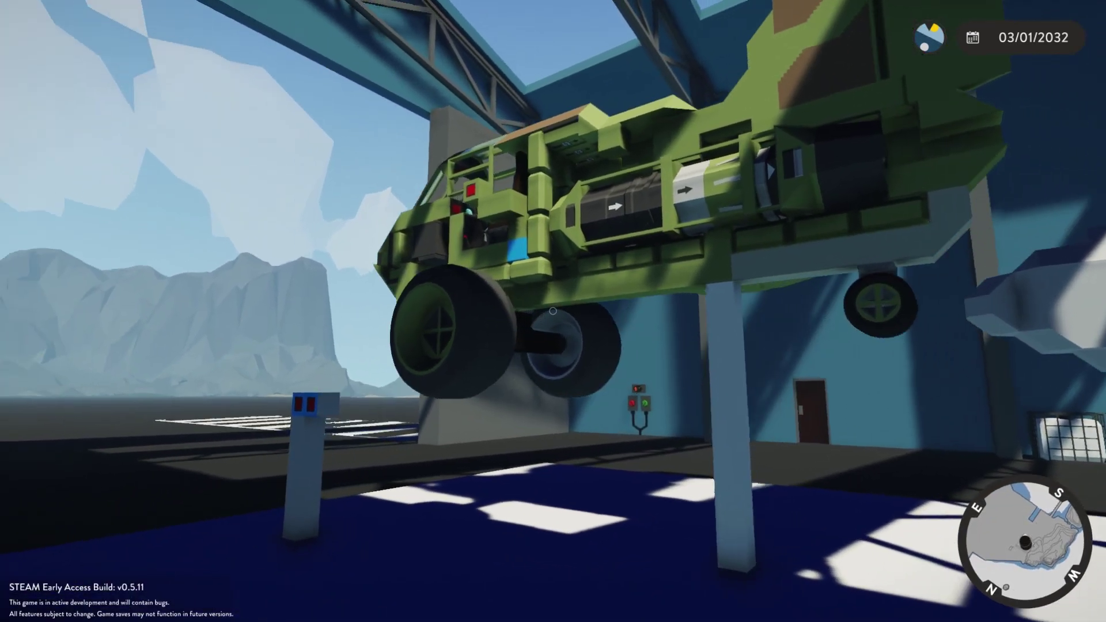
{"action": "key", "text": "w"}
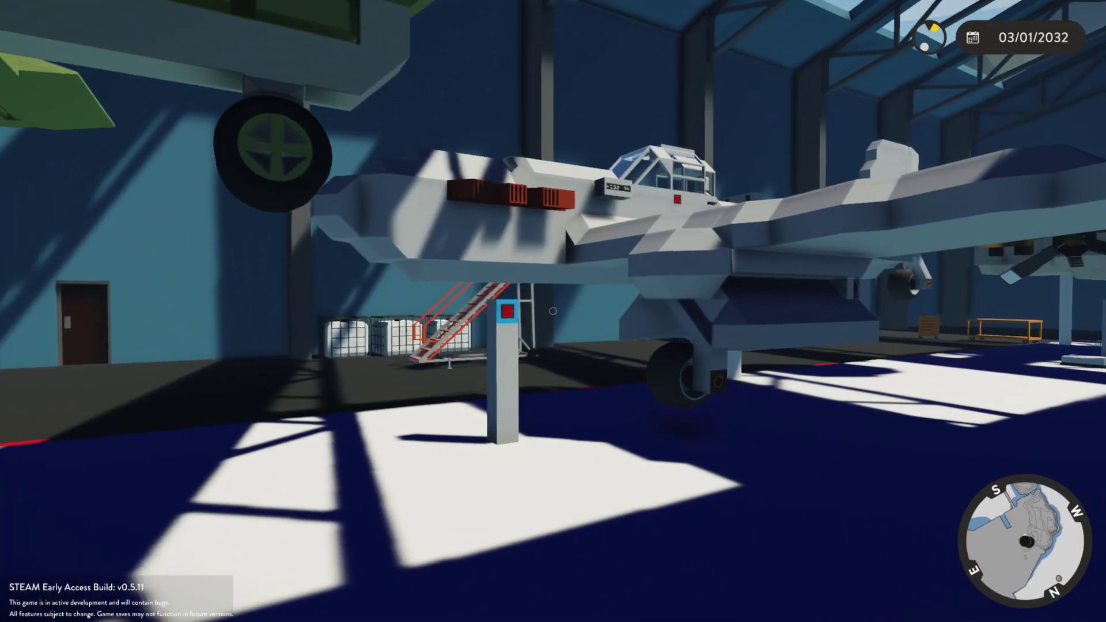
- Switch on the button on the grey aircraft's pillar to retract its landing gear, and watch the wheel and bay doors
{"action": "key", "text": "w"}
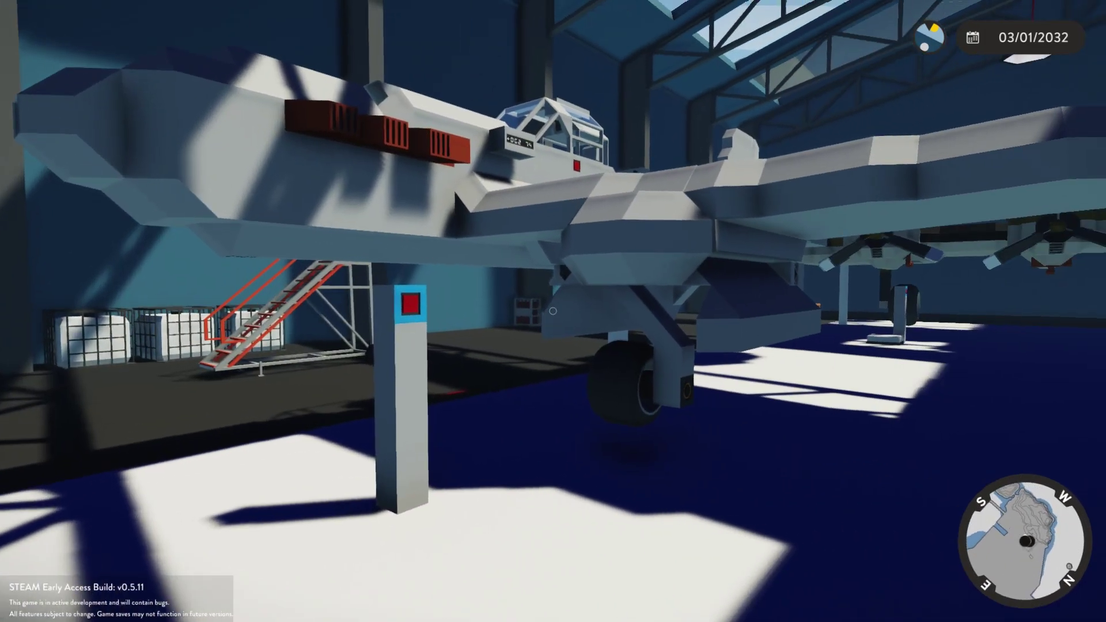
{"action": "key", "text": "w"}
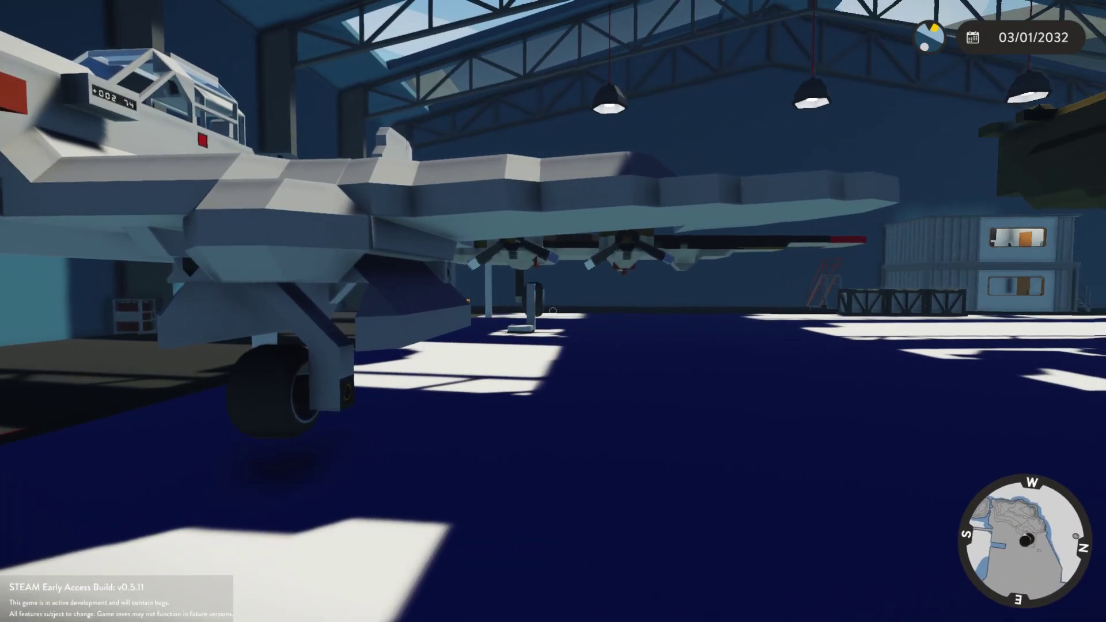
{"action": "scroll", "coordinate": [553, 311], "scroll_direction": "up", "scroll_amount": 3}
{"action": "scroll", "coordinate": [552, 311], "scroll_direction": "down", "scroll_amount": 4}
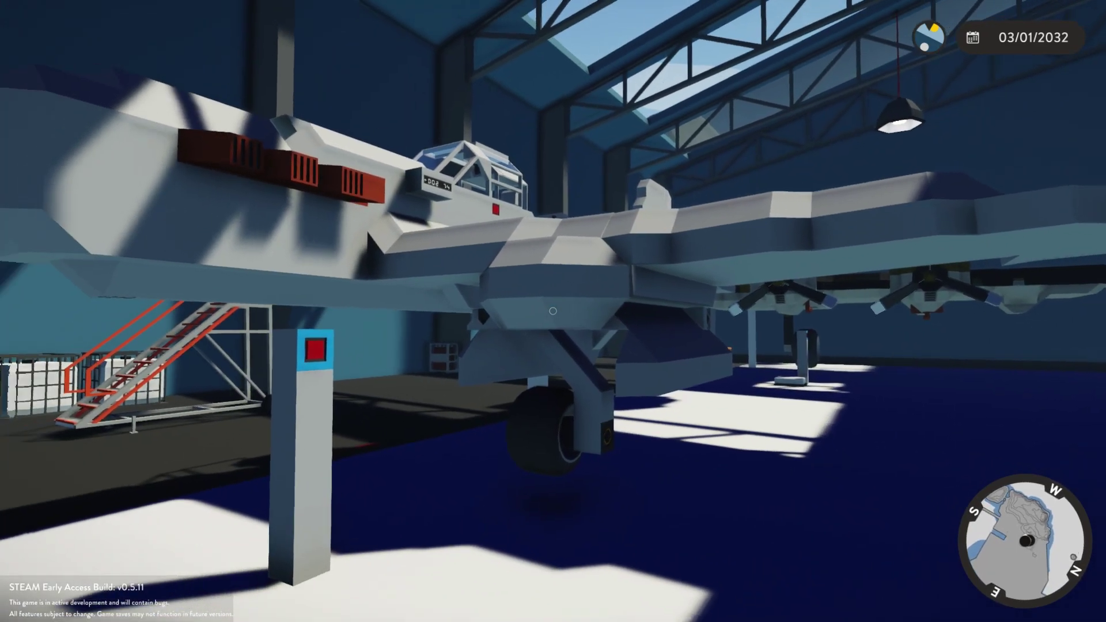
{"action": "key", "text": "d"}
{"action": "key", "text": "d"}
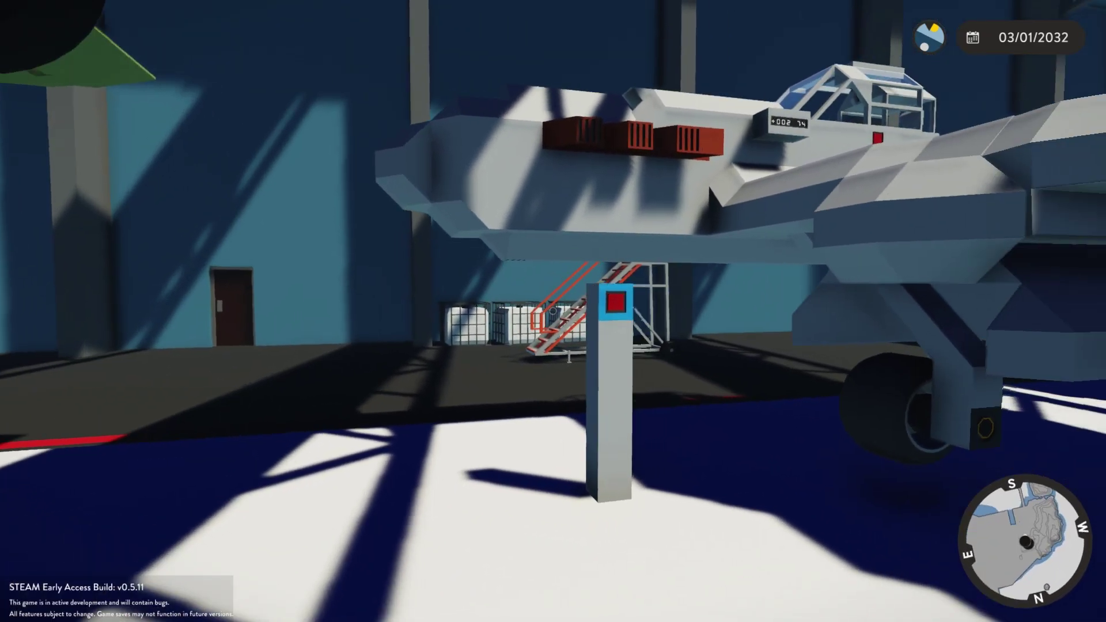
{"action": "key", "text": "a"}
{"action": "key", "text": "w"}
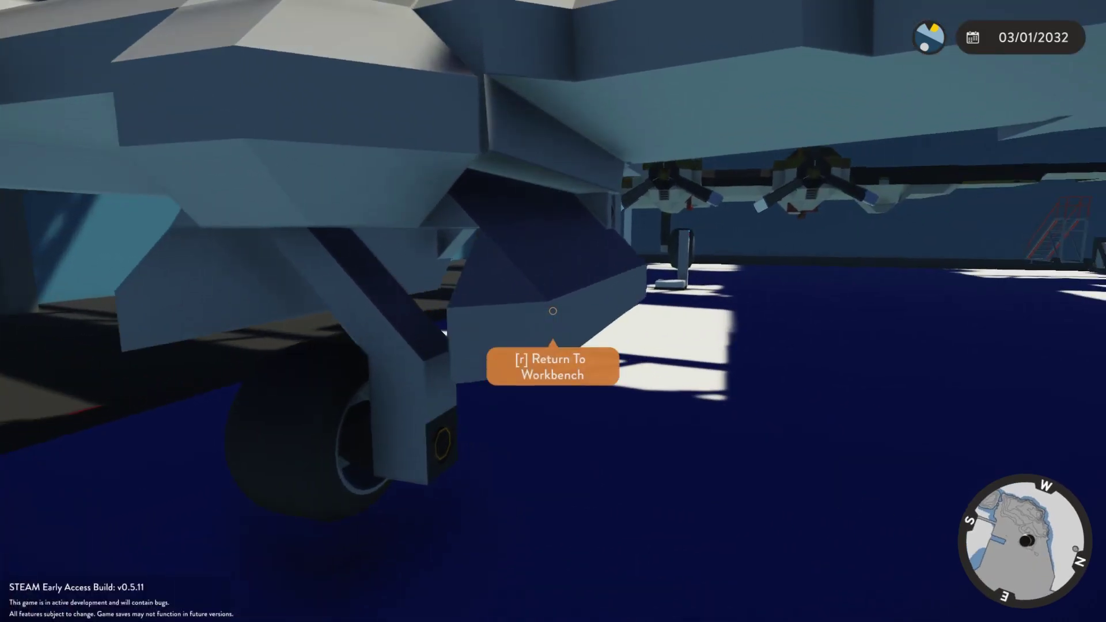
{"action": "key", "text": "e"}
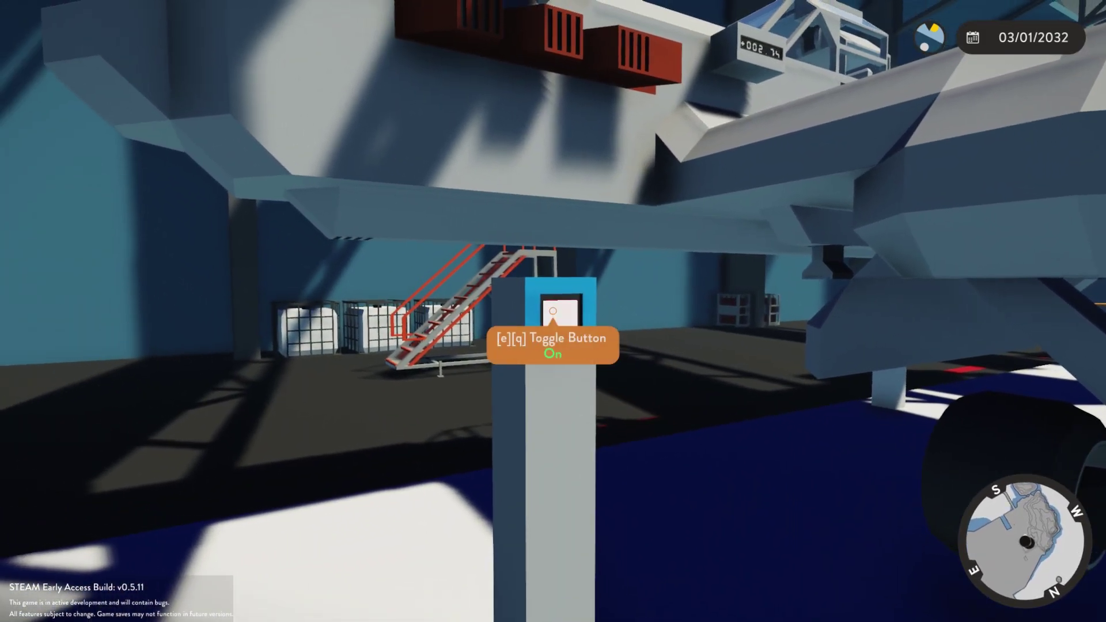
{"action": "key", "text": "w"}
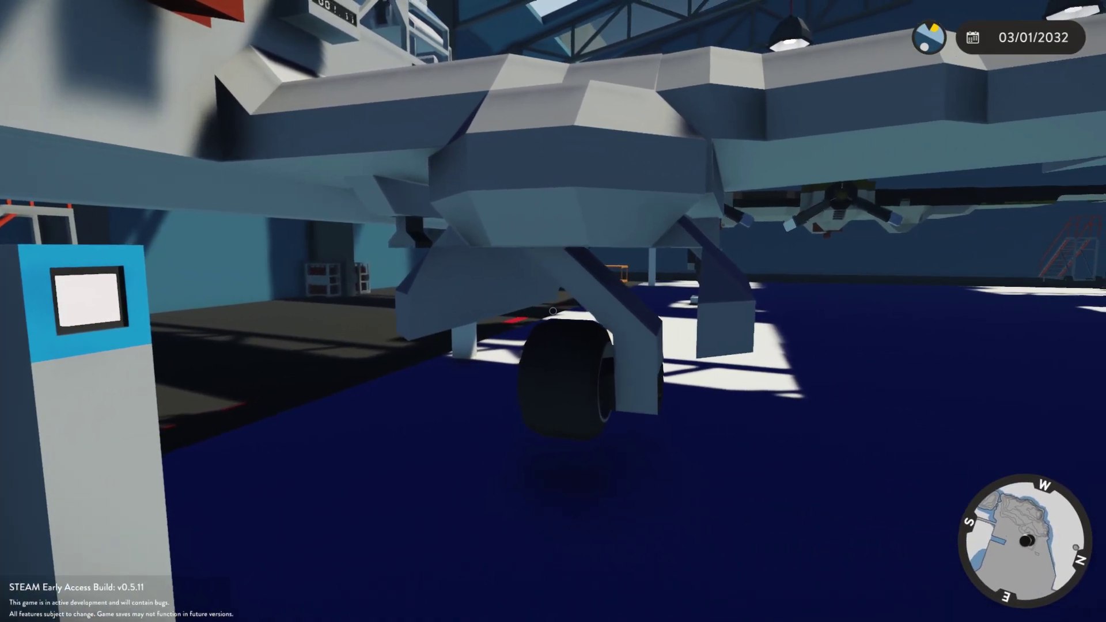
{"action": "key", "text": "d"}
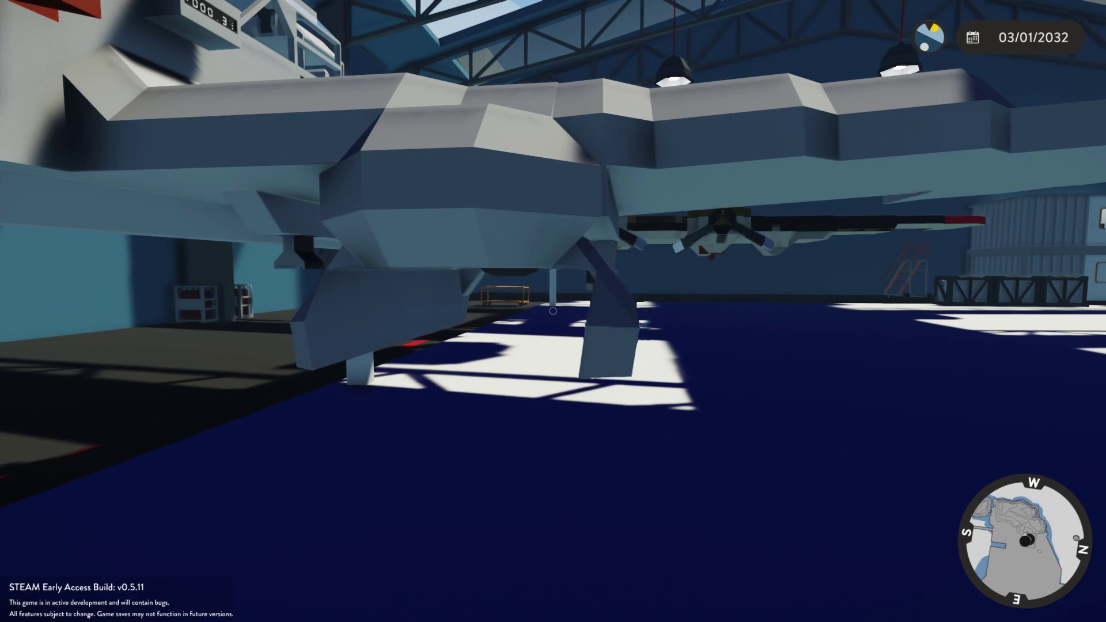
{"action": "key", "text": "a"}
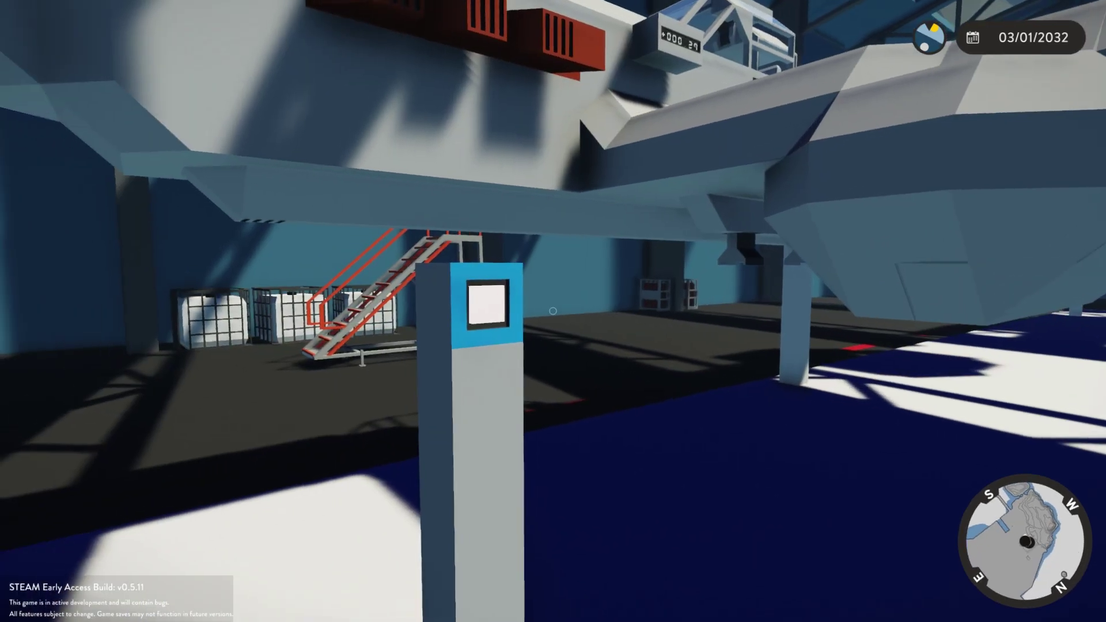
- Switch off the button on the grey aircraft's pillar to extend its landing gear, and inspect the gear and open doors from beneath
{"action": "key", "text": "e"}
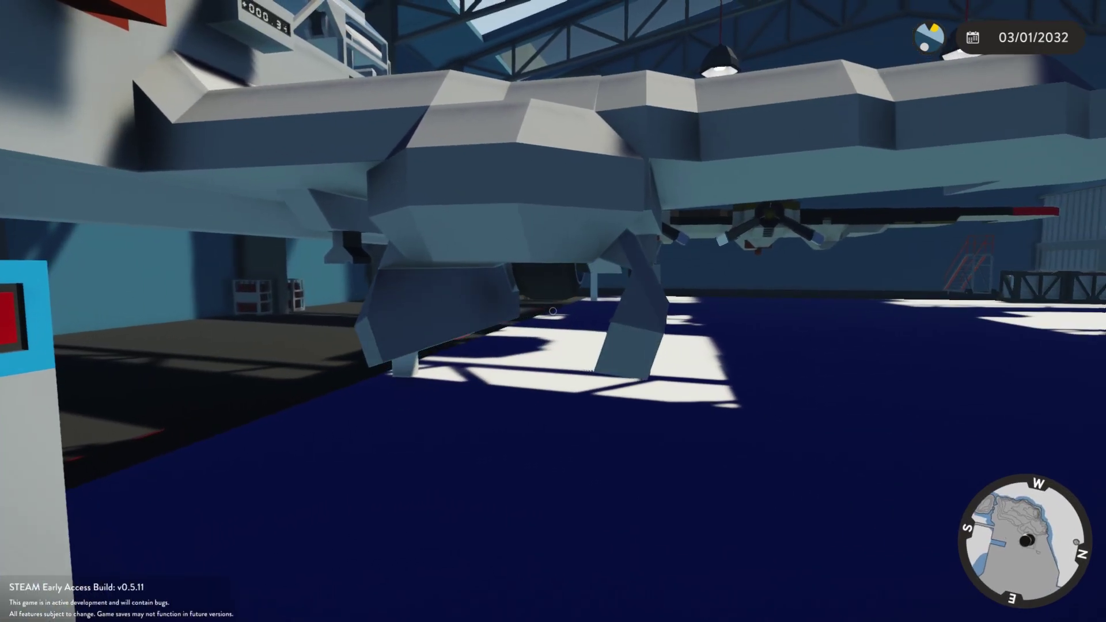
{"action": "key", "text": "w"}
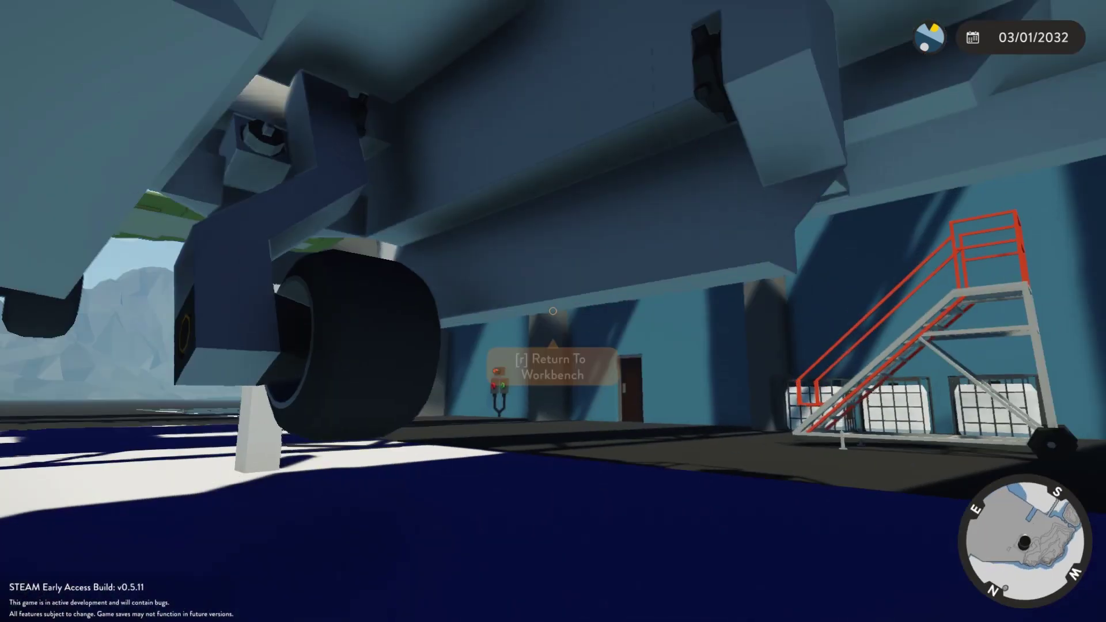
{"action": "key", "text": "w"}
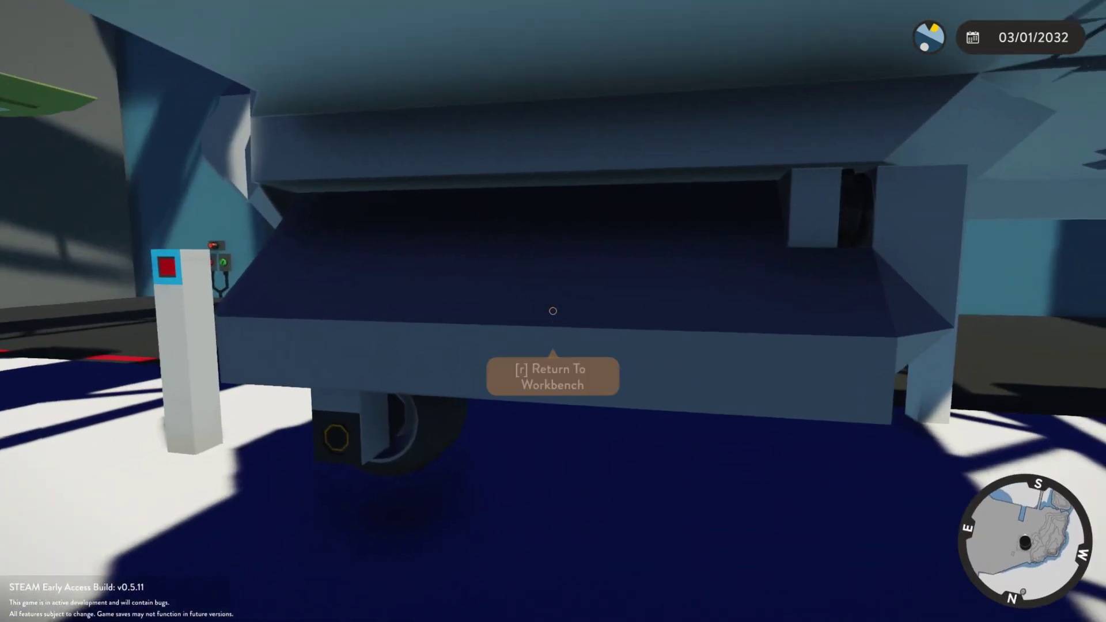
{"action": "key", "text": "a"}
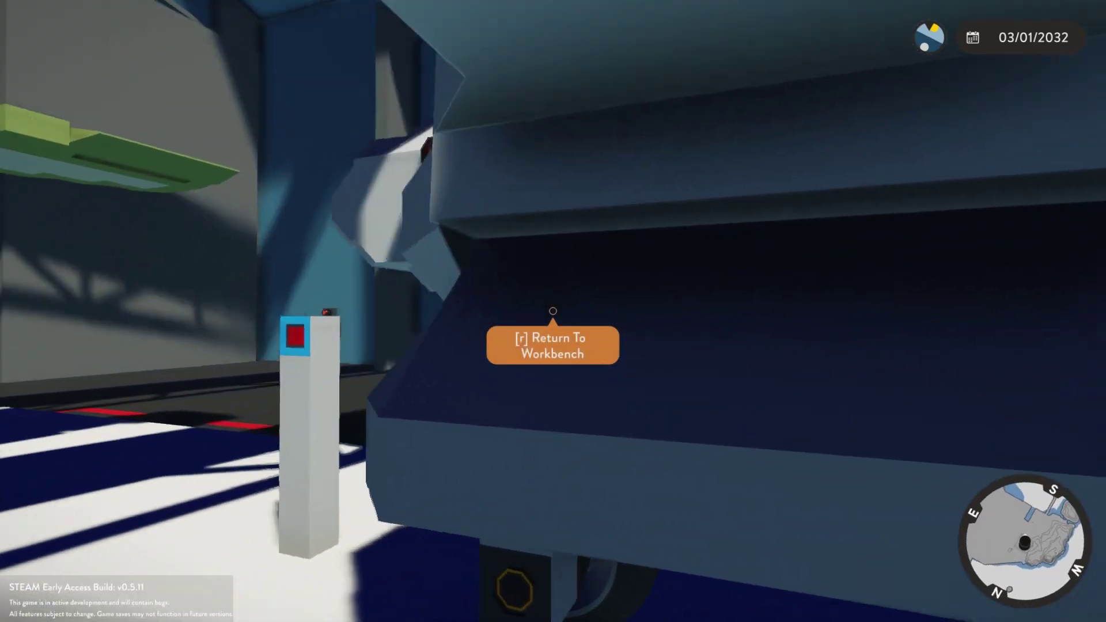
- Go to the blue-topped pillar under the aircraft with the red exhaust pipe and toggle its button
{"action": "key", "text": "w"}
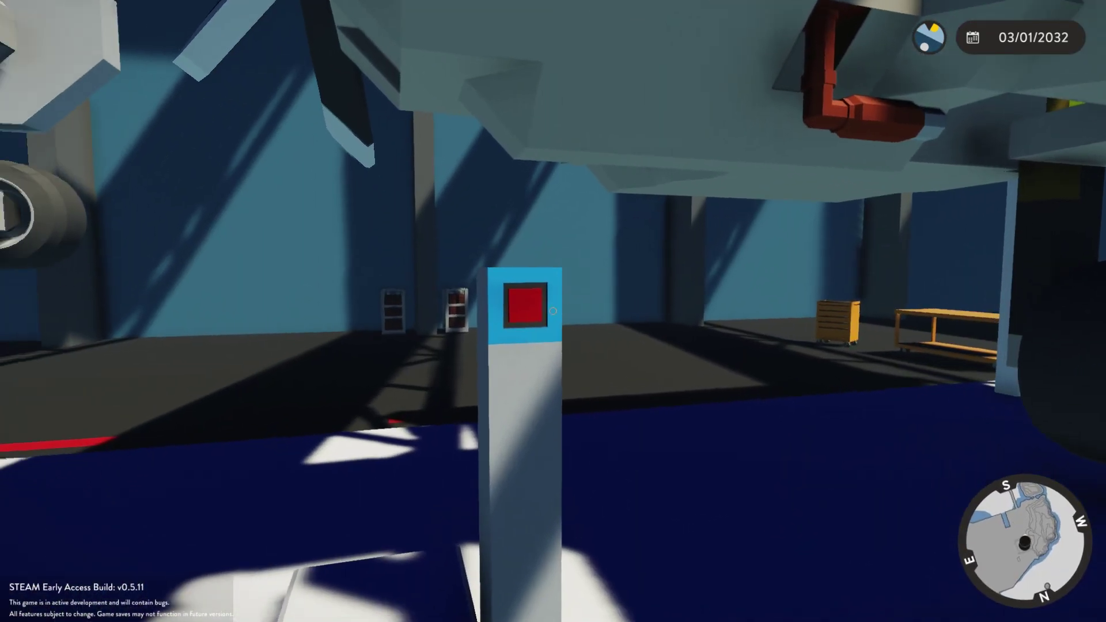
{"action": "key", "text": "e"}
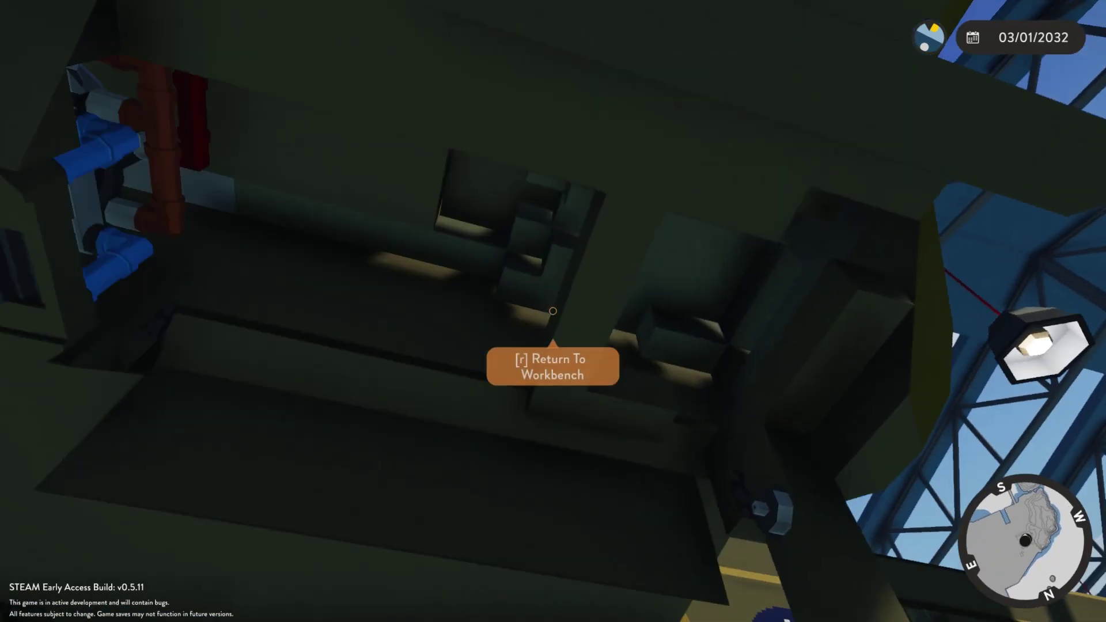
- Switch off the Landing Gear button on the black-topped pillar under the olive aircraft to lower its wheels
{"action": "key", "text": "w"}
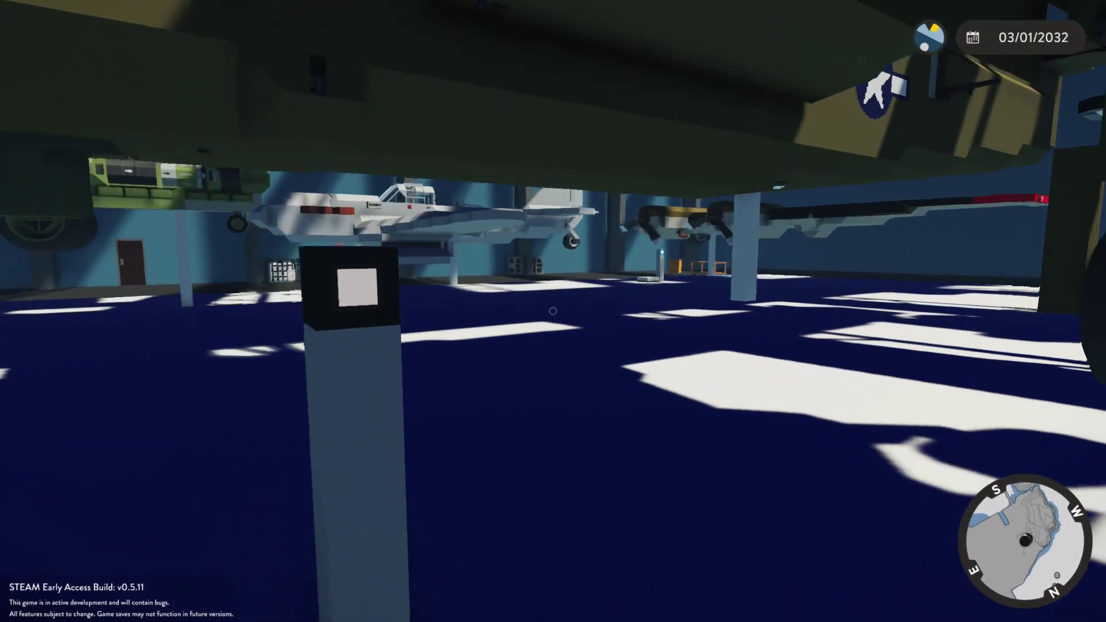
{"action": "key", "text": "e"}
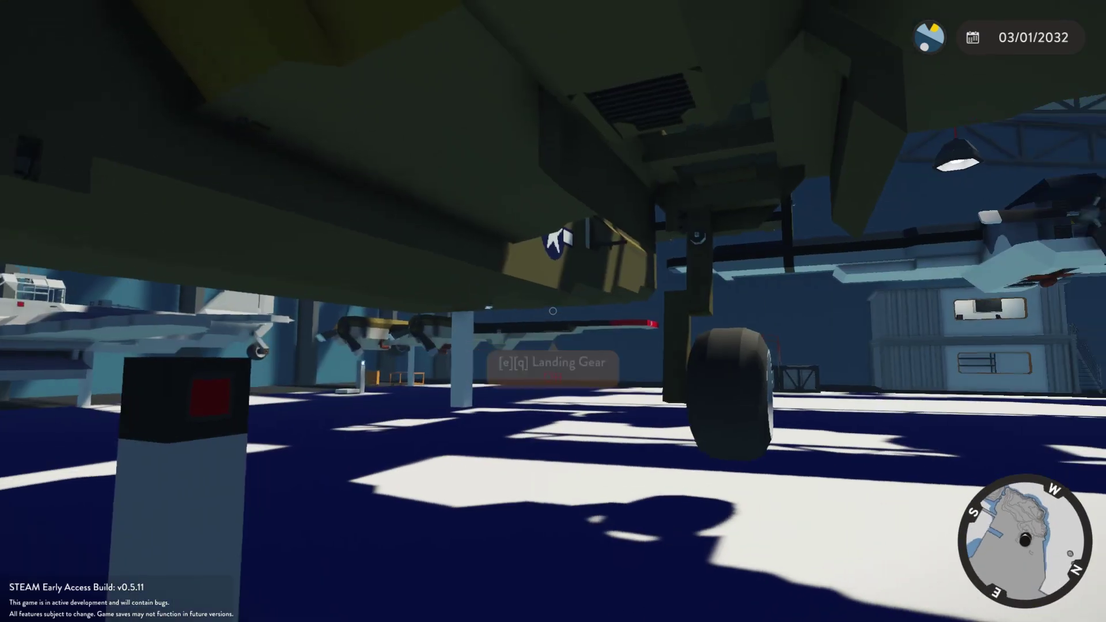
{"action": "key", "text": "w"}
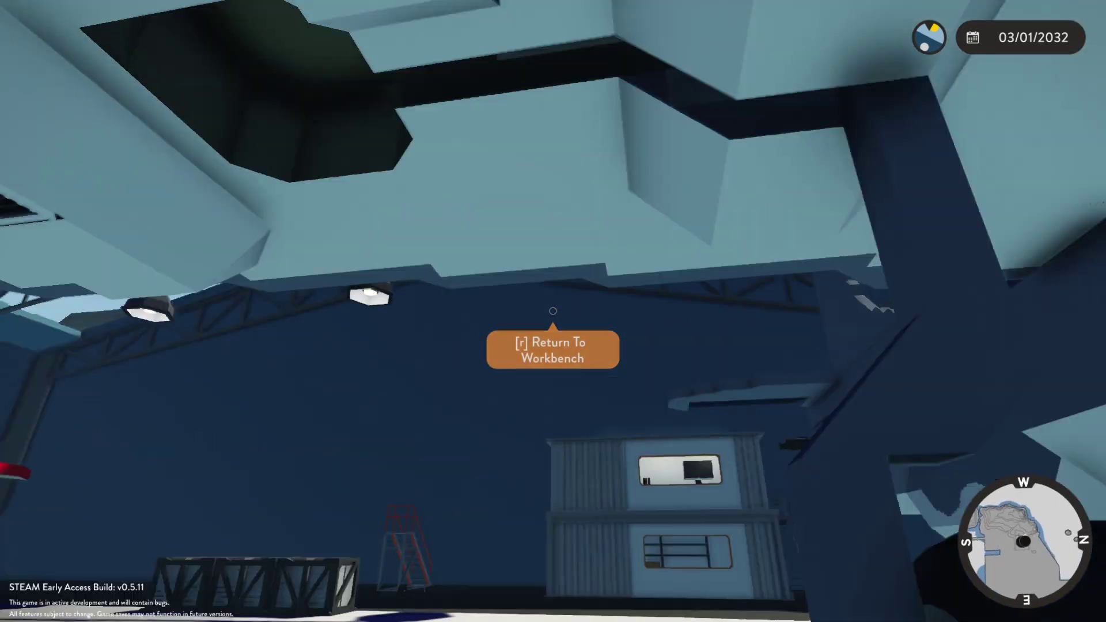
- Examine the landing gear, wheel and bay doors beneath the remaining aircraft in the hangar
{"action": "key", "text": "s"}
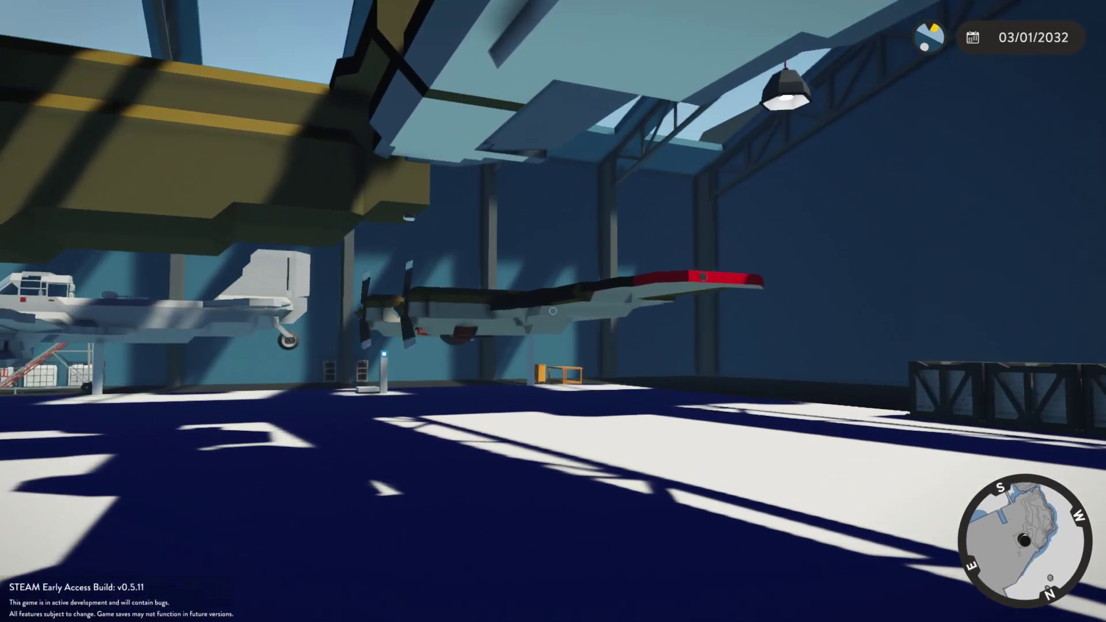
{"action": "key", "text": "w"}
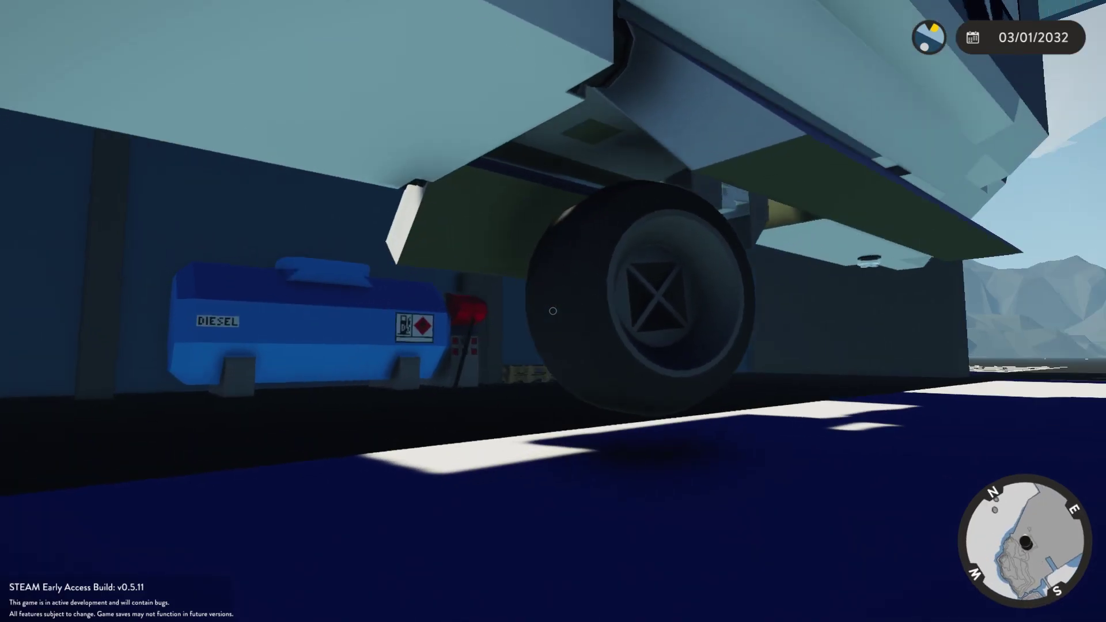
{"action": "key", "text": "w"}
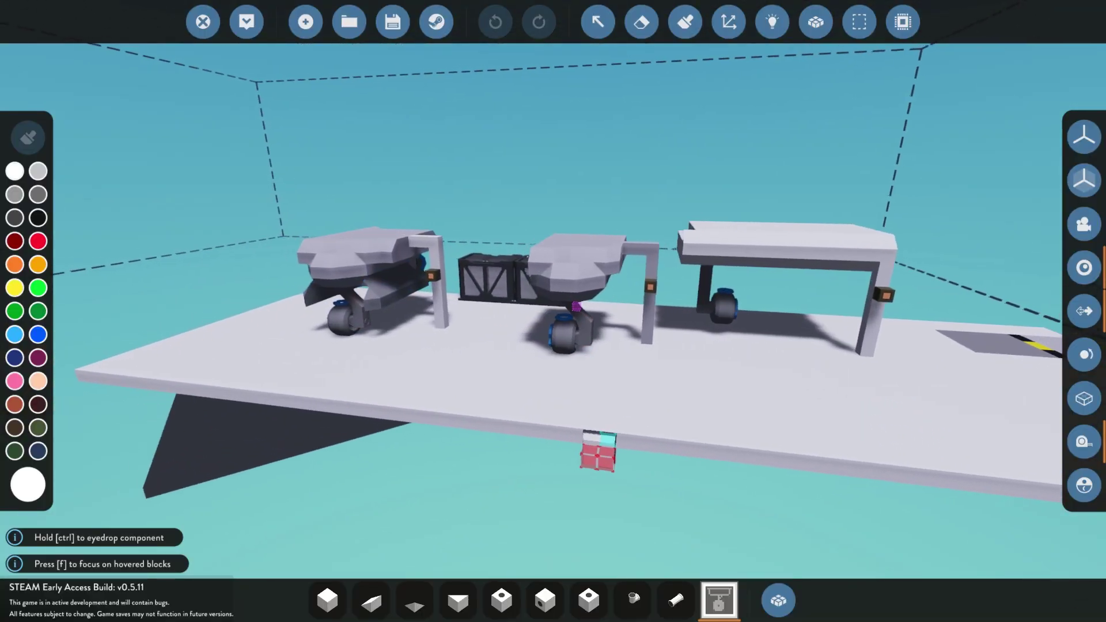
- Place the Landing Gear with Bay Doors microcontroller on the platform in front of the pillar at the landing gear with the blue door
{"action": "key", "text": "w"}
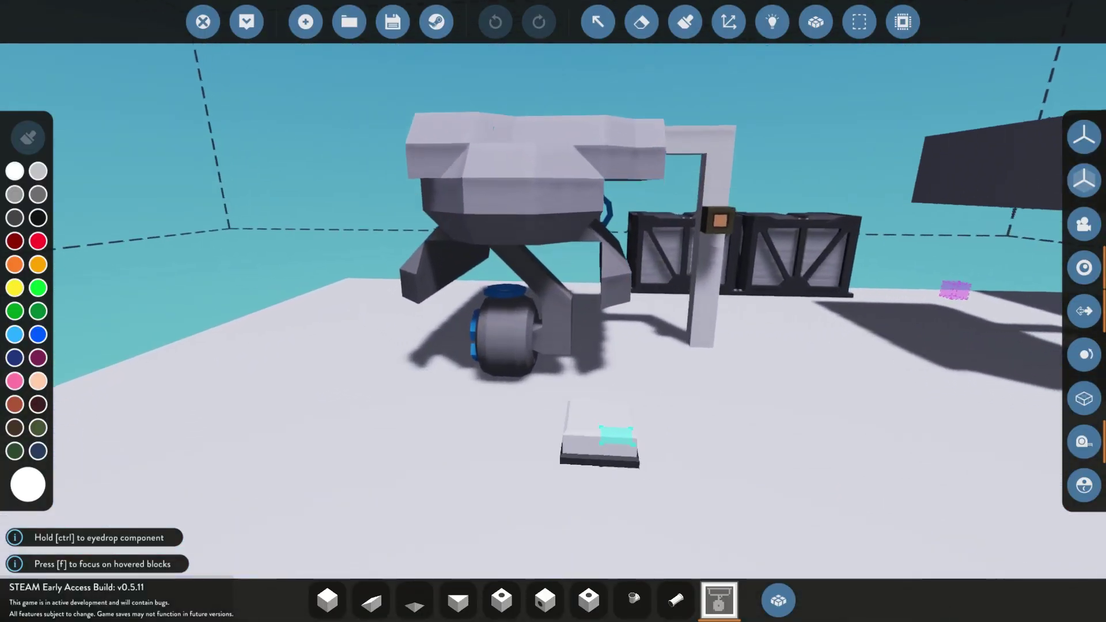
{"action": "right_click_drag", "start_coordinate": [615, 432], "coordinate": [528, 353]}
{"action": "key", "text": "s"}
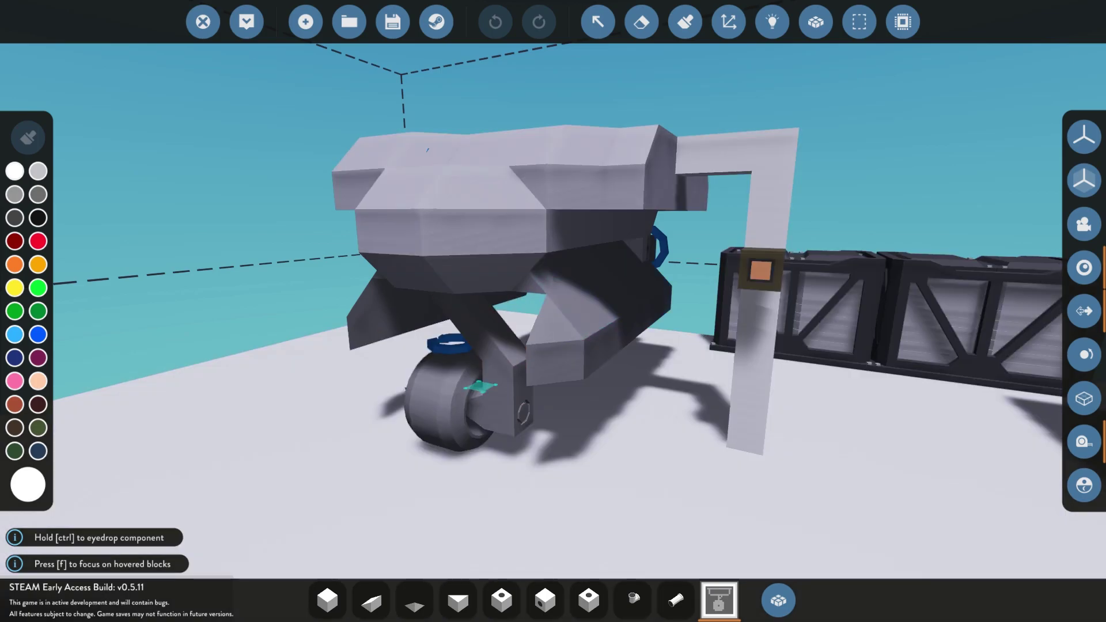
{"action": "scroll", "coordinate": [634, 478], "scroll_direction": "down", "scroll_amount": 2}
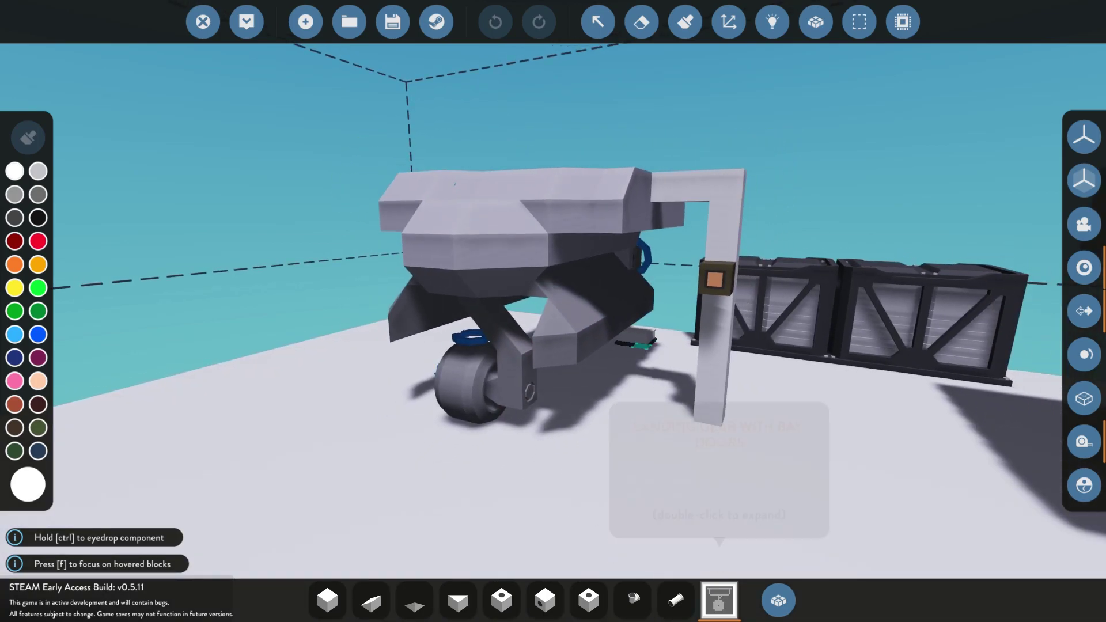
{"action": "key", "text": "d"}
{"action": "key", "text": "w"}
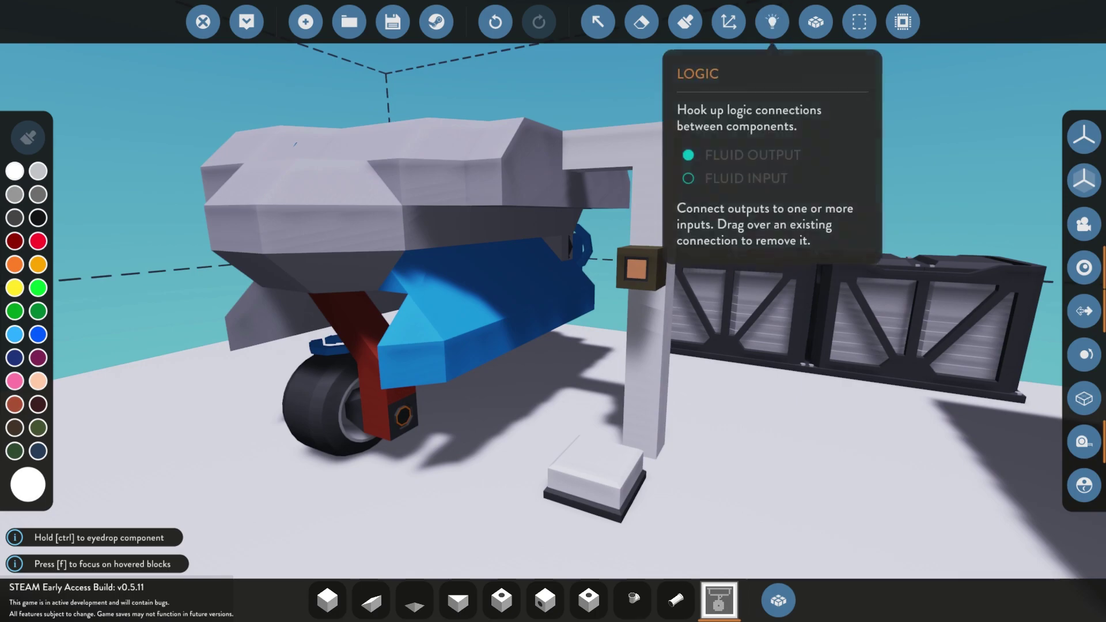
- Connect the toggle button's Toggled output to the microcontroller's on/off Gear input in the logic view
{"action": "left_click", "coordinate": [772, 21]}
{"action": "key", "text": "d"}
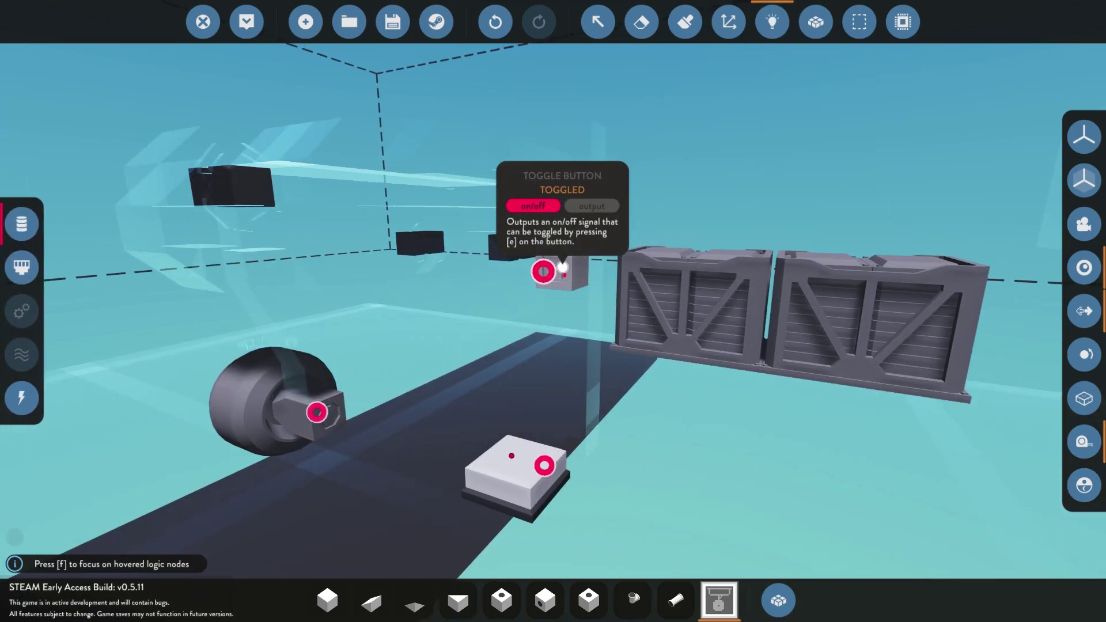
{"action": "left_click_drag", "start_coordinate": [562, 266], "coordinate": [544, 465]}
- Find the Indicator Light in the component inventory, assign it to the hotbar, and place one on the pillar directly below the toggle button
{"action": "mouse_move", "coordinate": [511, 456]}
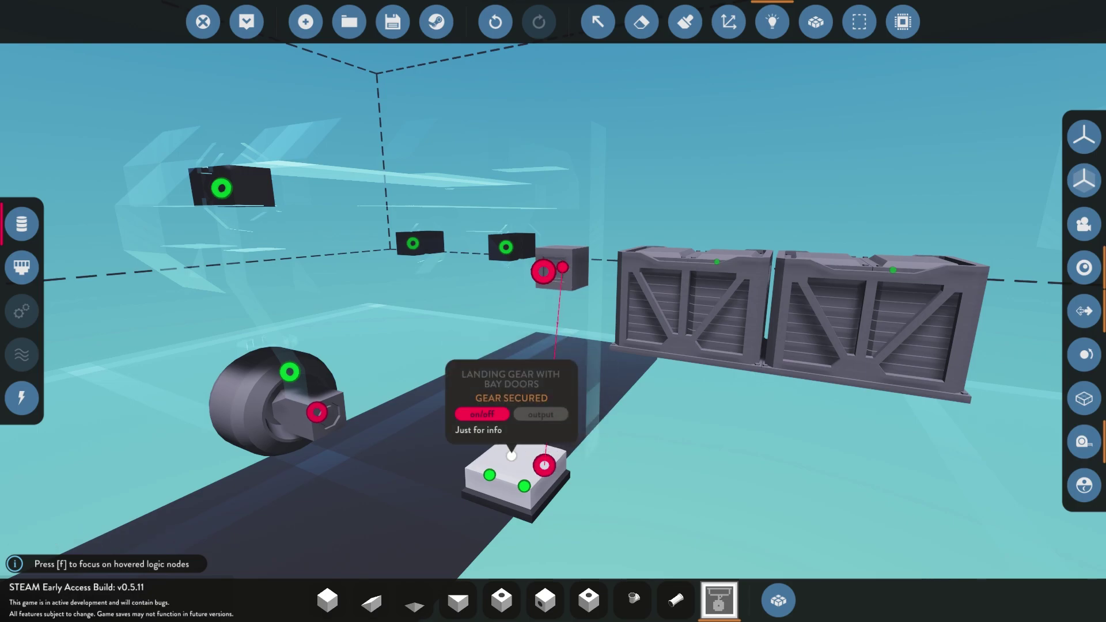
{"action": "left_click", "coordinate": [778, 600]}
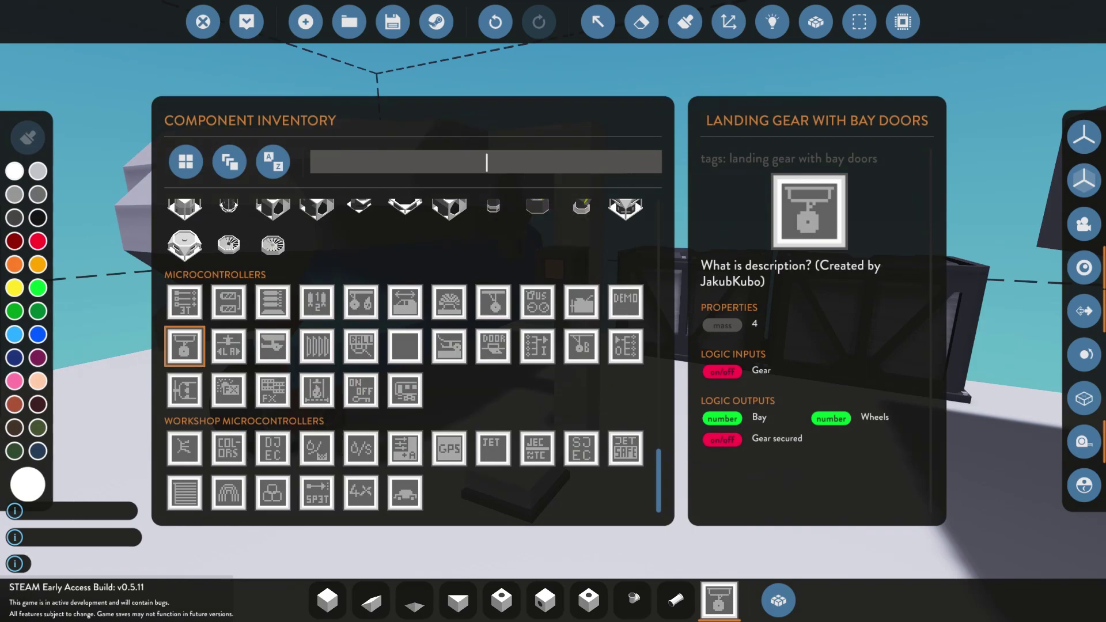
{"action": "type", "text": "li"}
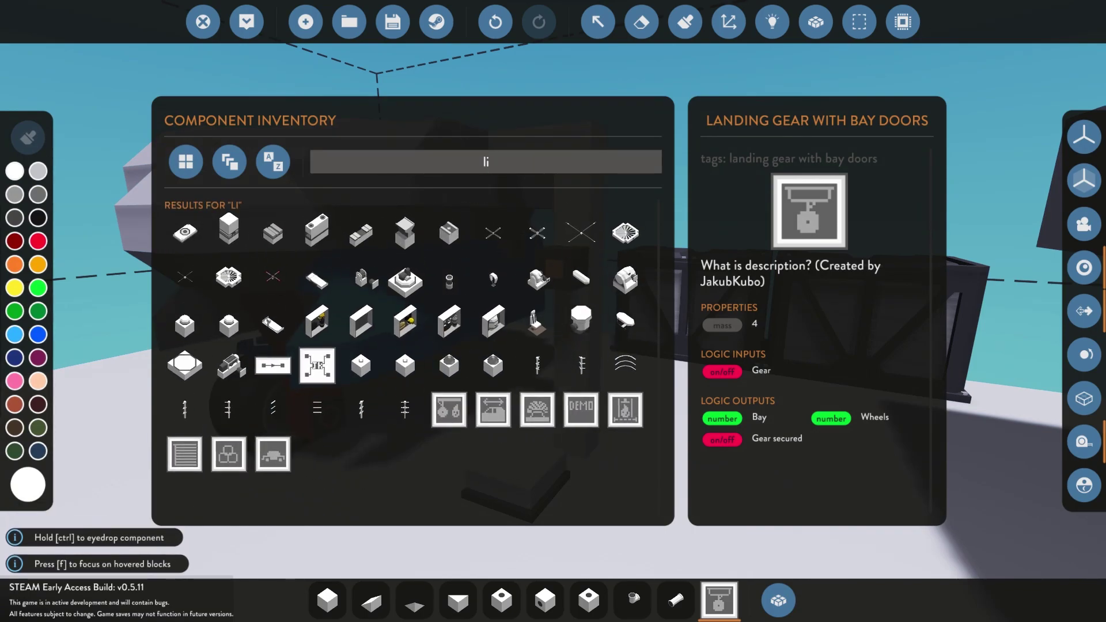
{"action": "key", "text": "BackSpace"}
{"action": "key", "text": "BackSpace"}
{"action": "type", "text": "ind"}
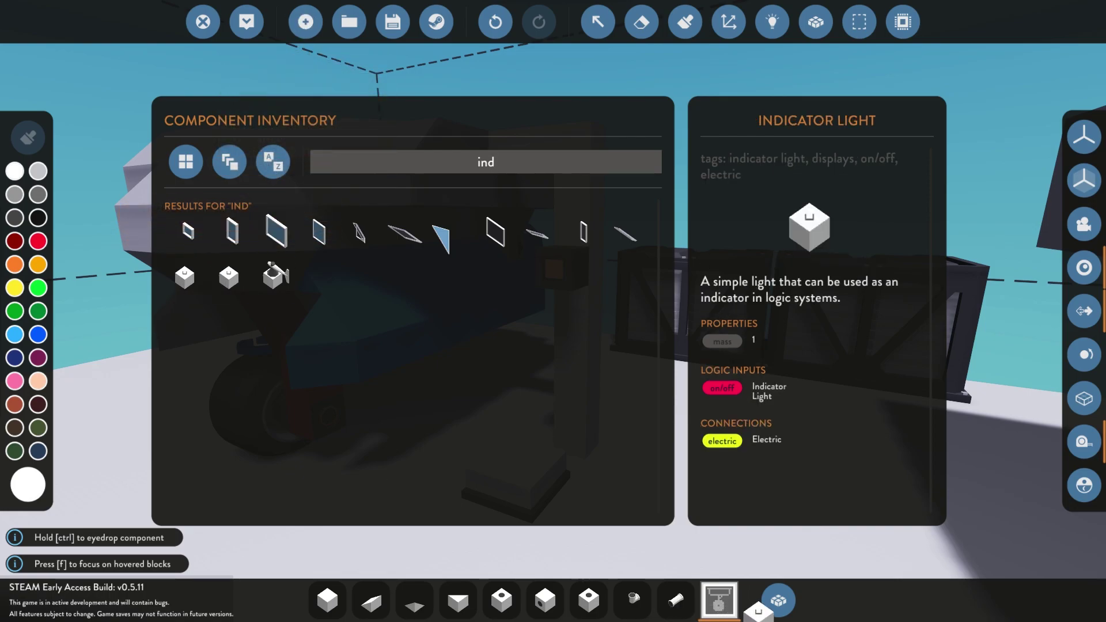
{"action": "left_click_drag", "start_coordinate": [674, 604], "coordinate": [676, 600]}
{"action": "left_click", "coordinate": [778, 600]}
{"action": "left_click", "coordinate": [675, 600]}
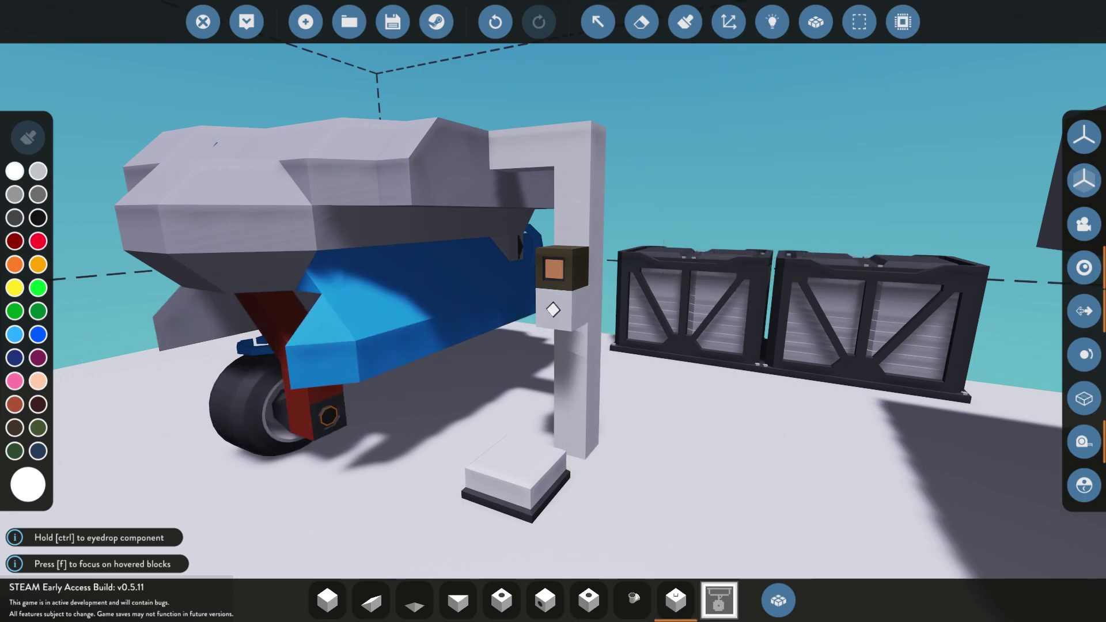
- Paint the diamond-shaped lamp of the indicator light bright green, leaving its housing white
{"action": "left_click", "coordinate": [685, 22]}
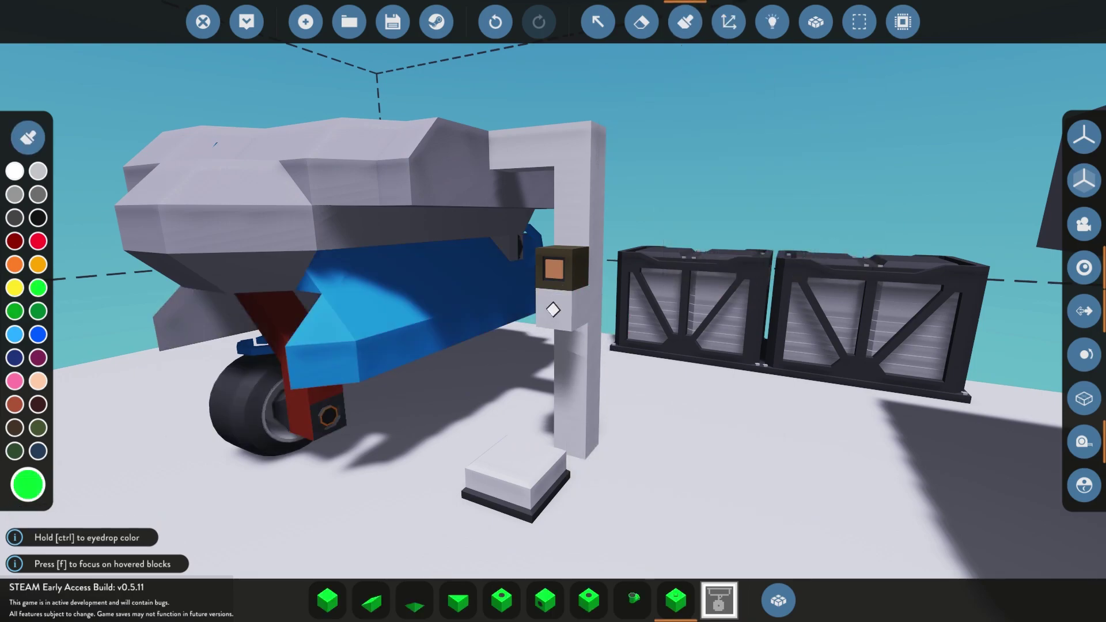
{"action": "left_click", "coordinate": [684, 22]}
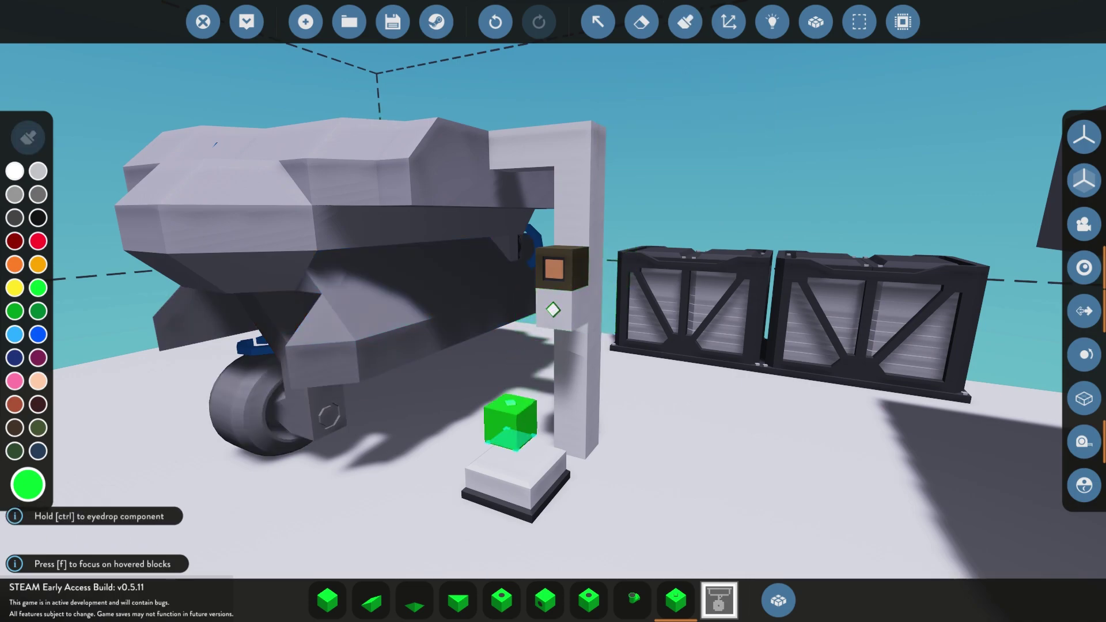
{"action": "left_click", "coordinate": [685, 22]}
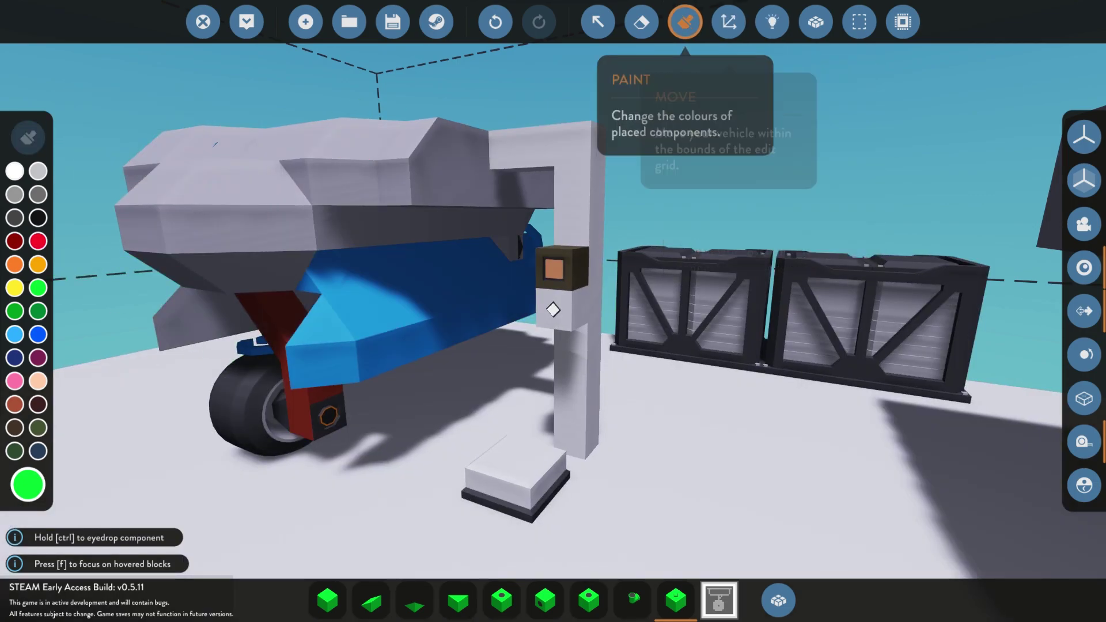
{"action": "left_click", "coordinate": [27, 137]}
{"action": "left_click", "coordinate": [129, 140]}
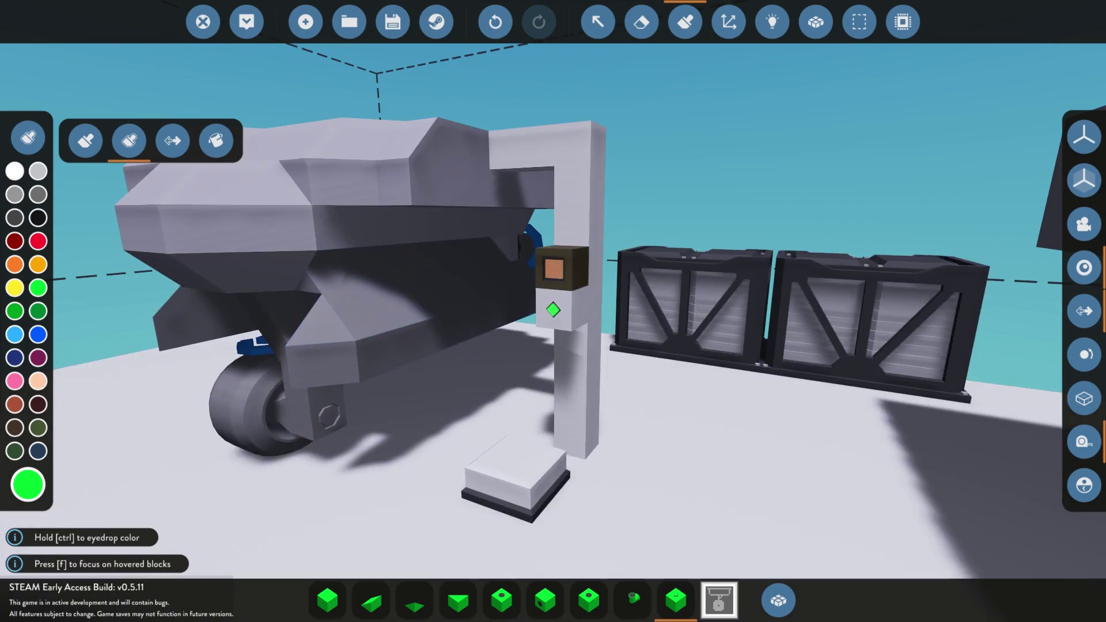
- Connect the indicator light's electric node to the electric node on the nearer crate
{"action": "left_click", "coordinate": [772, 22]}
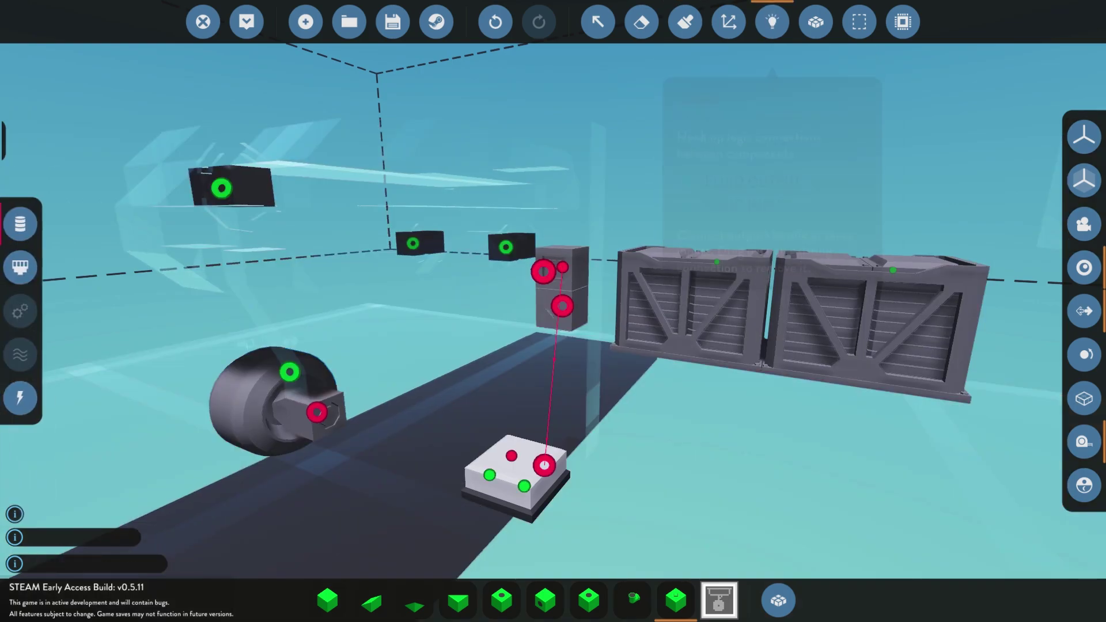
{"action": "left_click", "coordinate": [20, 398]}
{"action": "left_click_drag", "start_coordinate": [562, 306], "coordinate": [853, 275]}
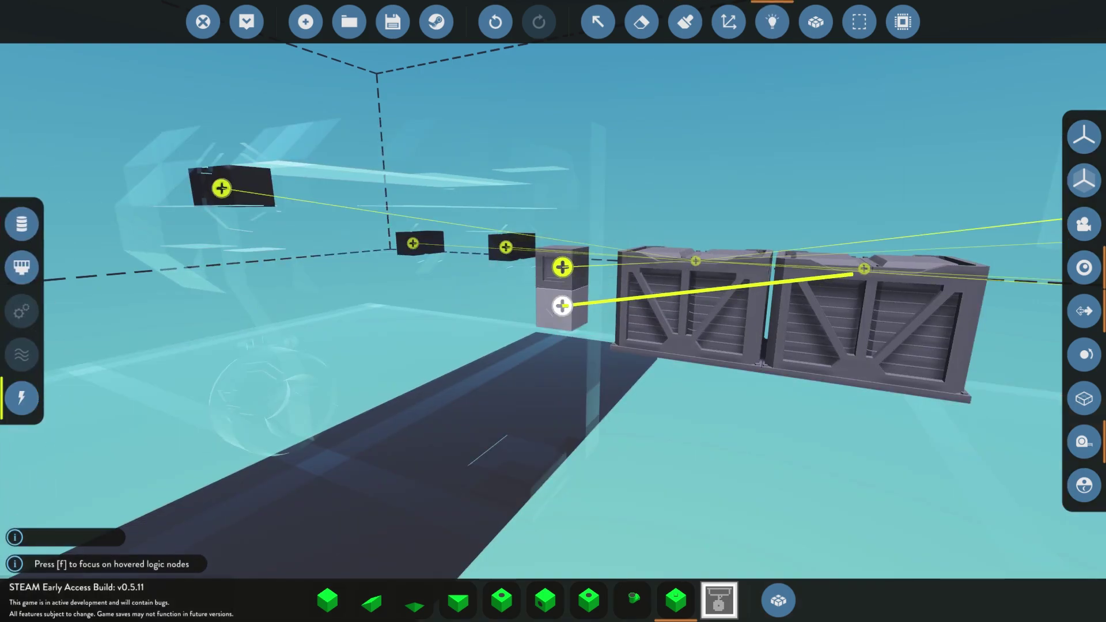
{"action": "left_click_drag", "start_coordinate": [701, 262], "coordinate": [695, 260]}
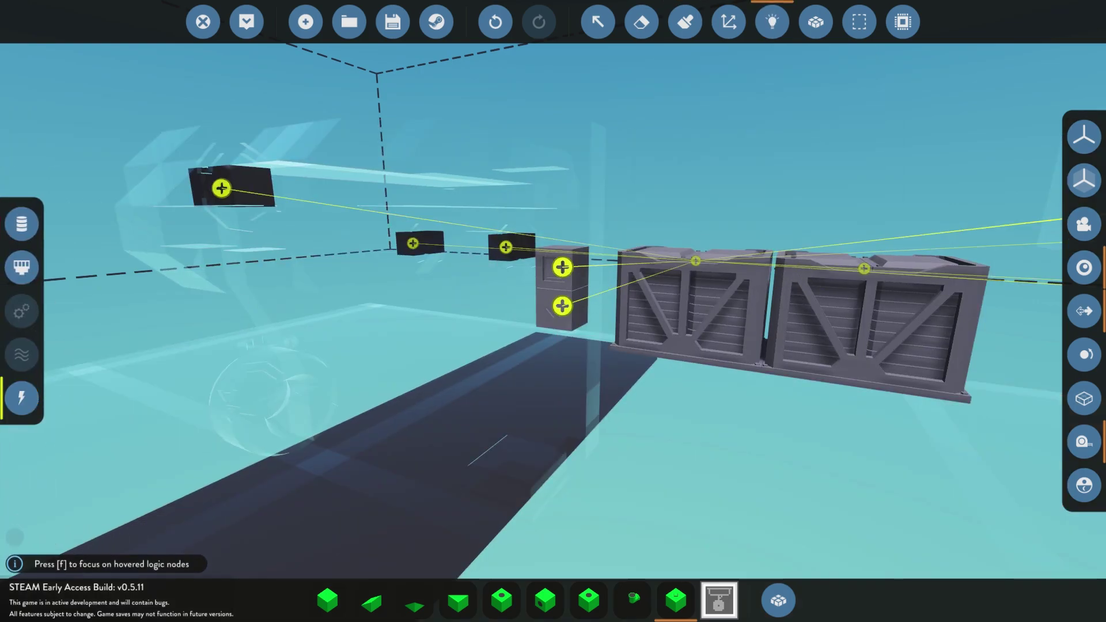
{"action": "left_click", "coordinate": [772, 22]}
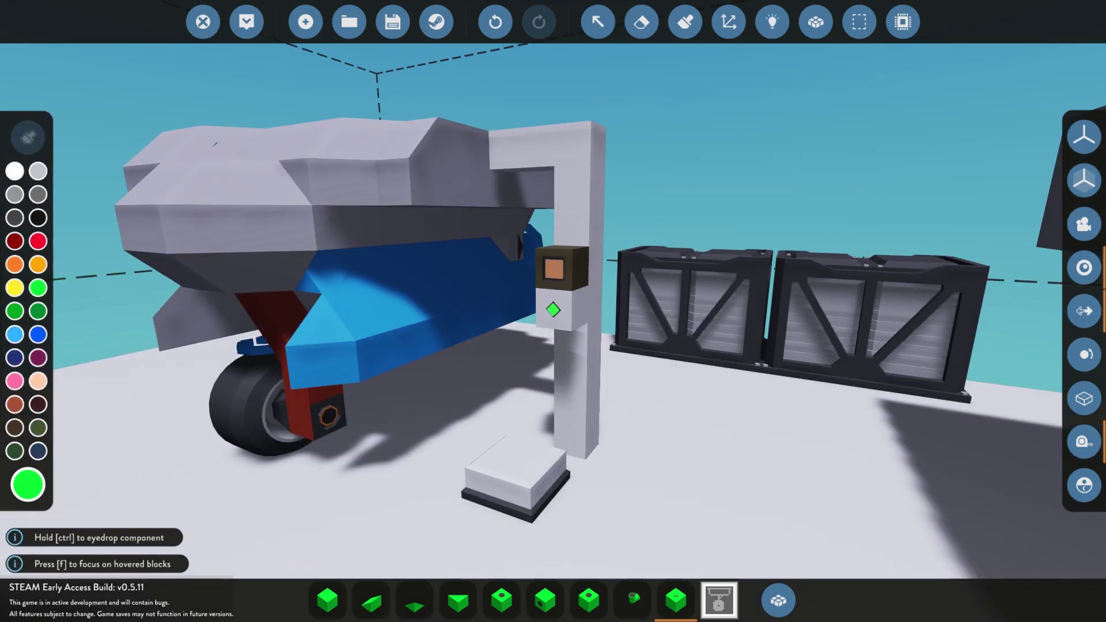
- Check the microcontroller's number outputs and connect Wheels to the number input of the front pivot under the fuselage
{"action": "left_click", "coordinate": [772, 22]}
{"action": "left_click", "coordinate": [22, 223]}
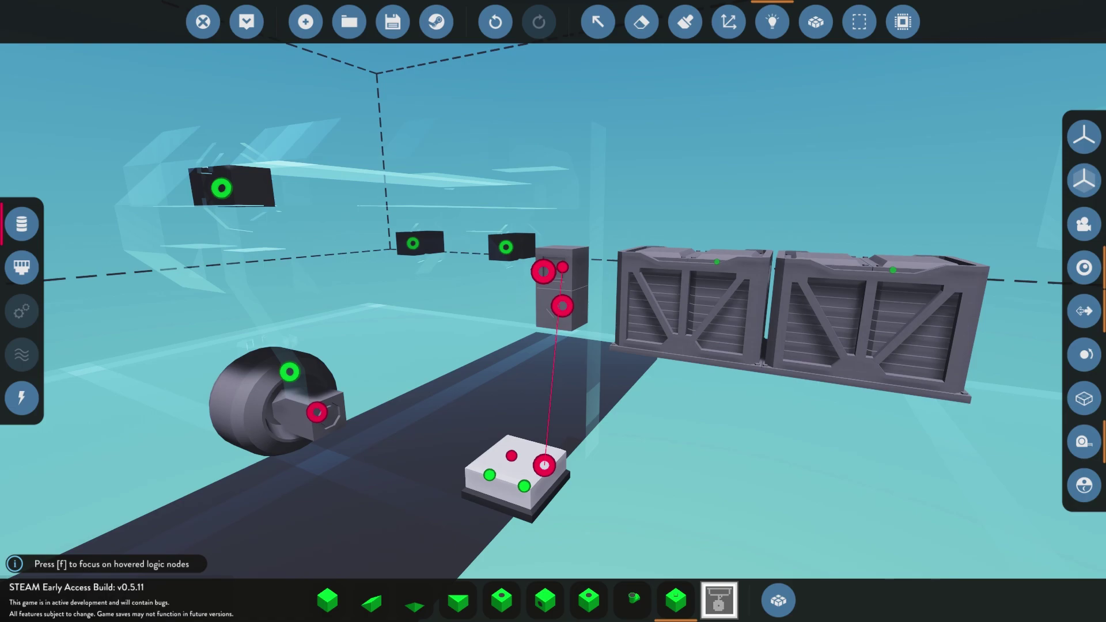
{"action": "mouse_move", "coordinate": [489, 474]}
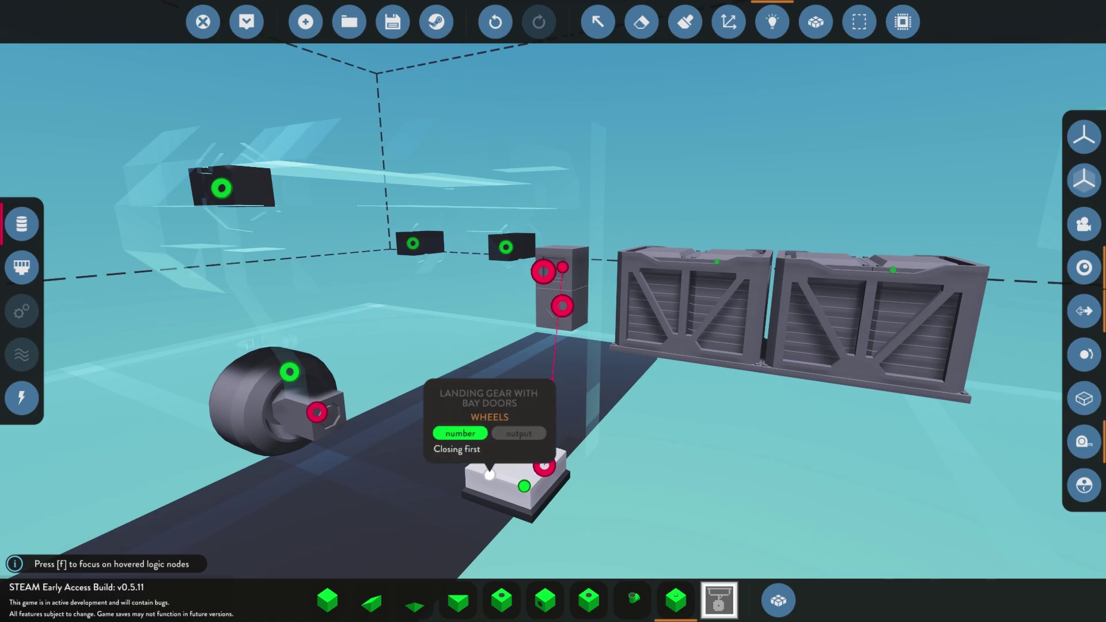
{"action": "mouse_move", "coordinate": [524, 485]}
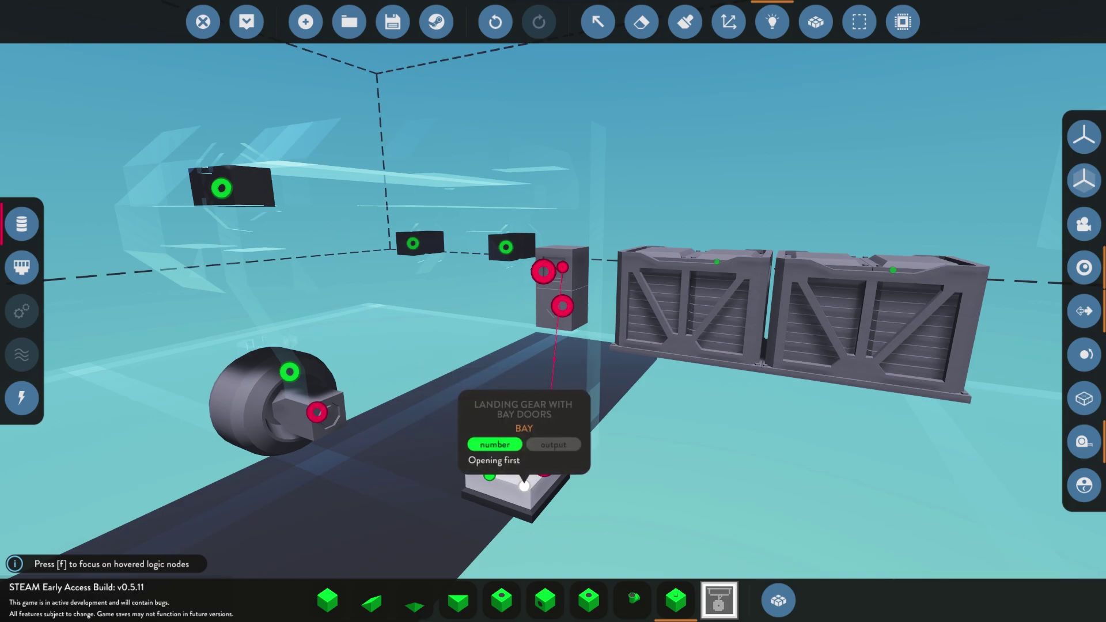
{"action": "left_click_drag", "start_coordinate": [489, 474], "coordinate": [428, 397]}
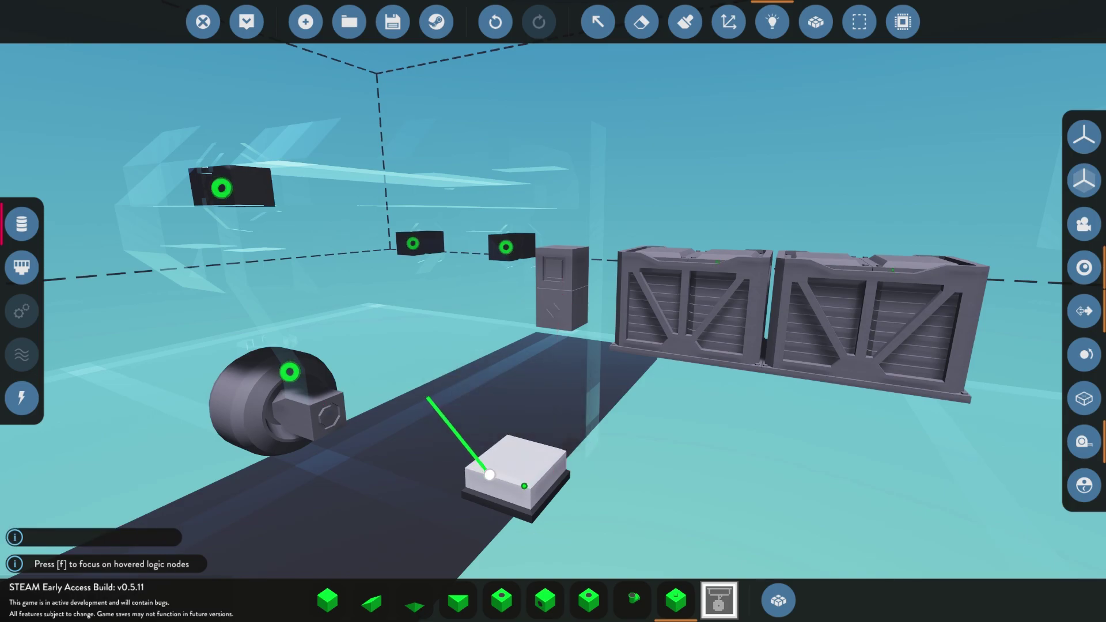
{"action": "left_click_drag", "start_coordinate": [275, 221], "coordinate": [221, 188]}
- Connect the microcontroller's Bay output to the number inputs of both rear bay-door pivots
{"action": "mouse_move", "coordinate": [524, 485]}
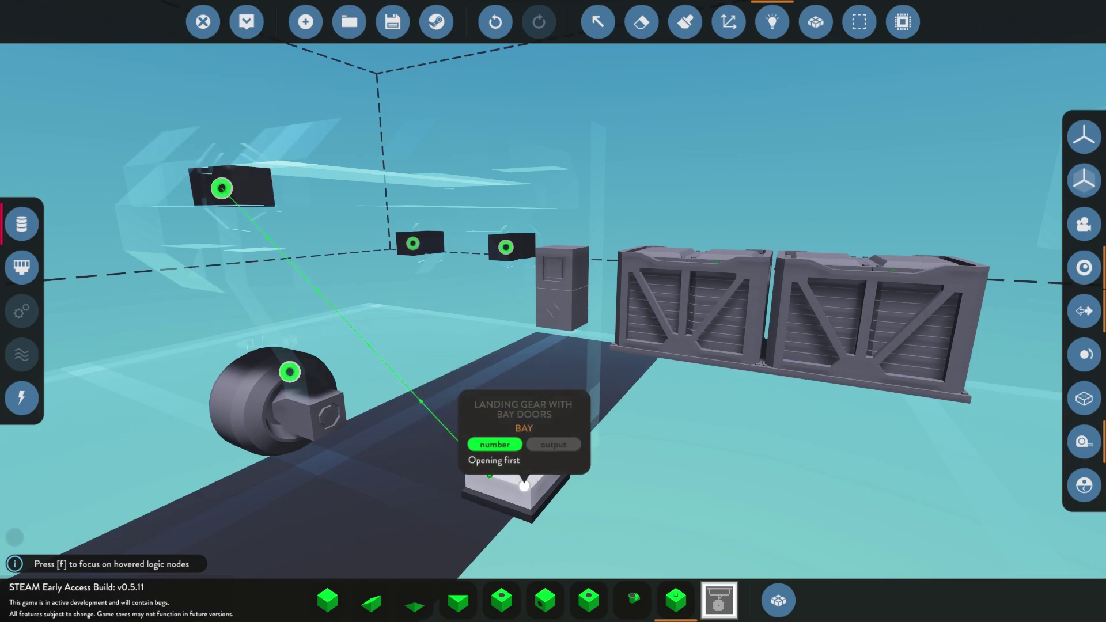
{"action": "left_click_drag", "start_coordinate": [525, 486], "coordinate": [412, 243]}
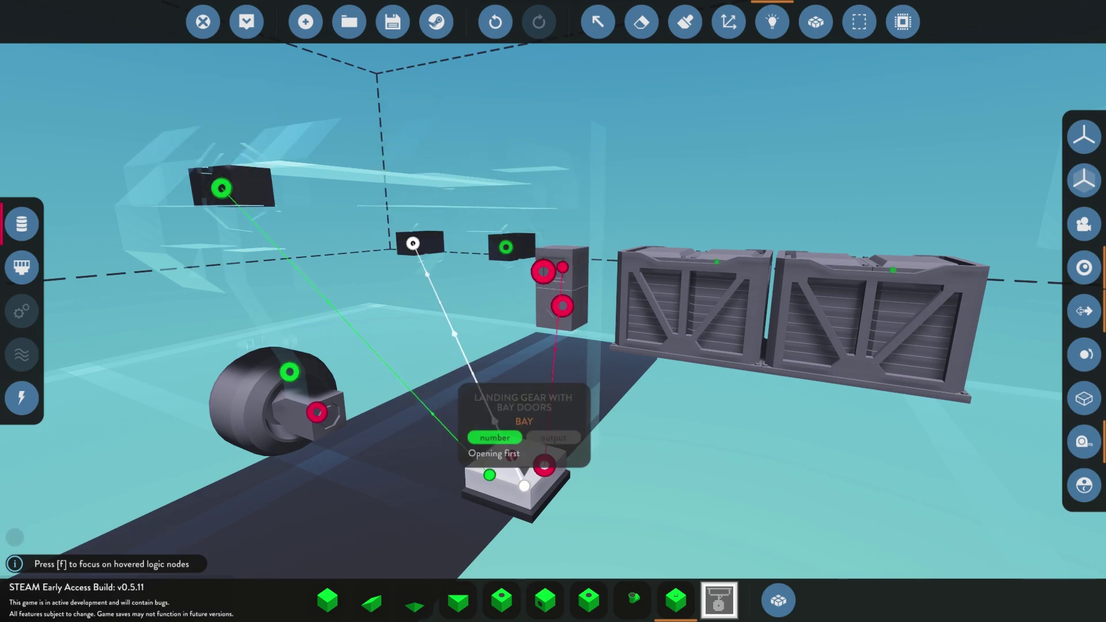
{"action": "left_click_drag", "start_coordinate": [524, 485], "coordinate": [506, 246]}
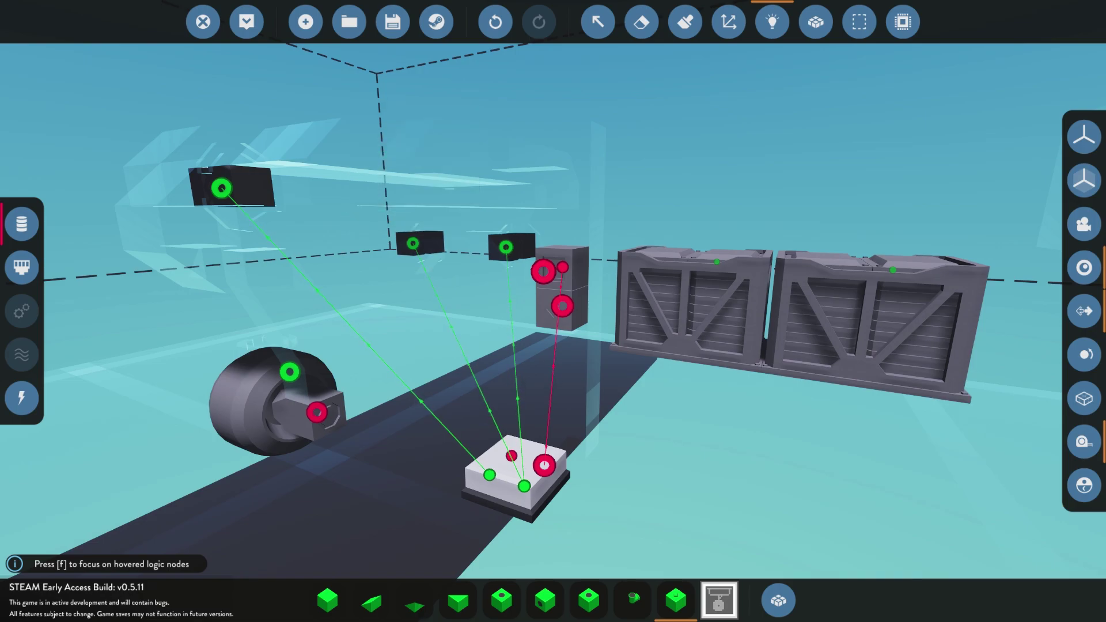
- Spawn the vehicle in the hangar, walk to the blue-door landing gear, and switch on the toggle button on its pillar
{"action": "left_click", "coordinate": [246, 22]}
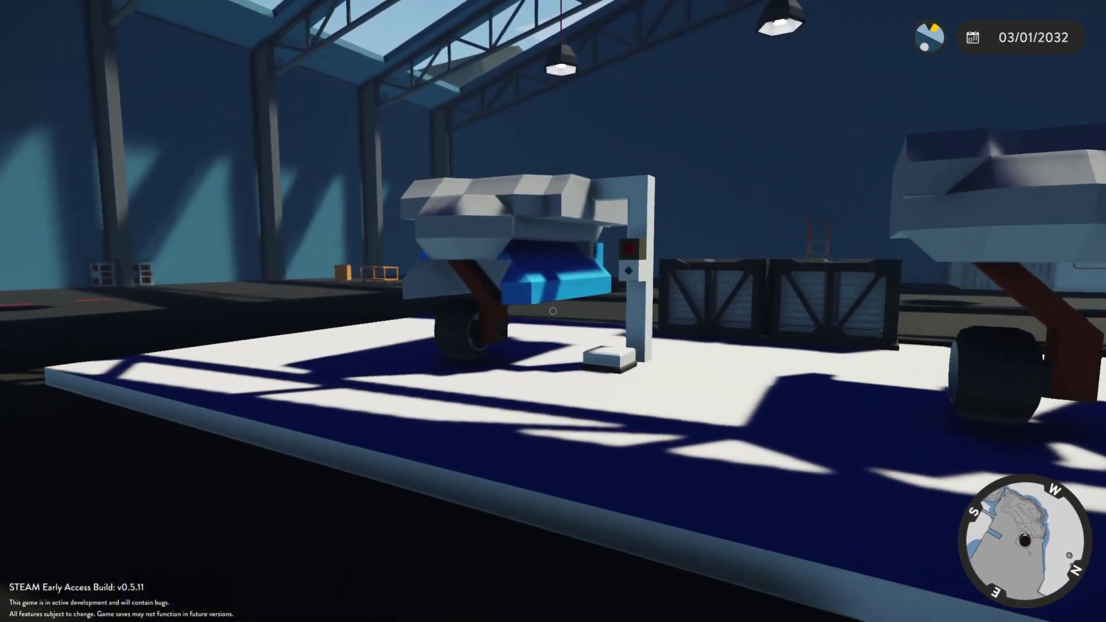
{"action": "key", "text": "a"}
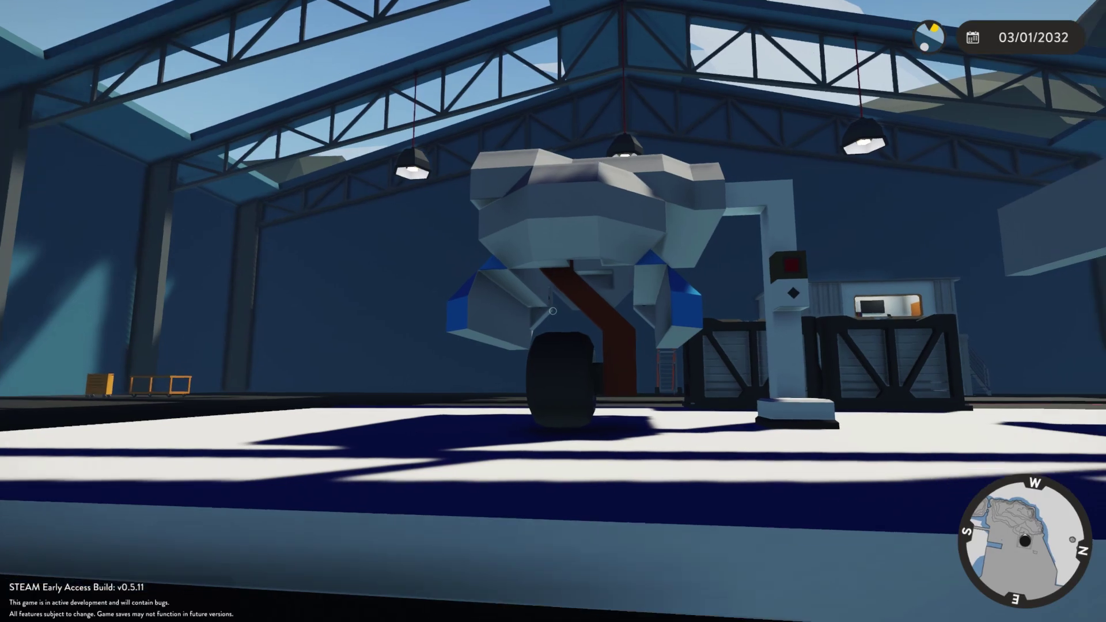
{"action": "key", "text": "w"}
{"action": "key", "text": "a"}
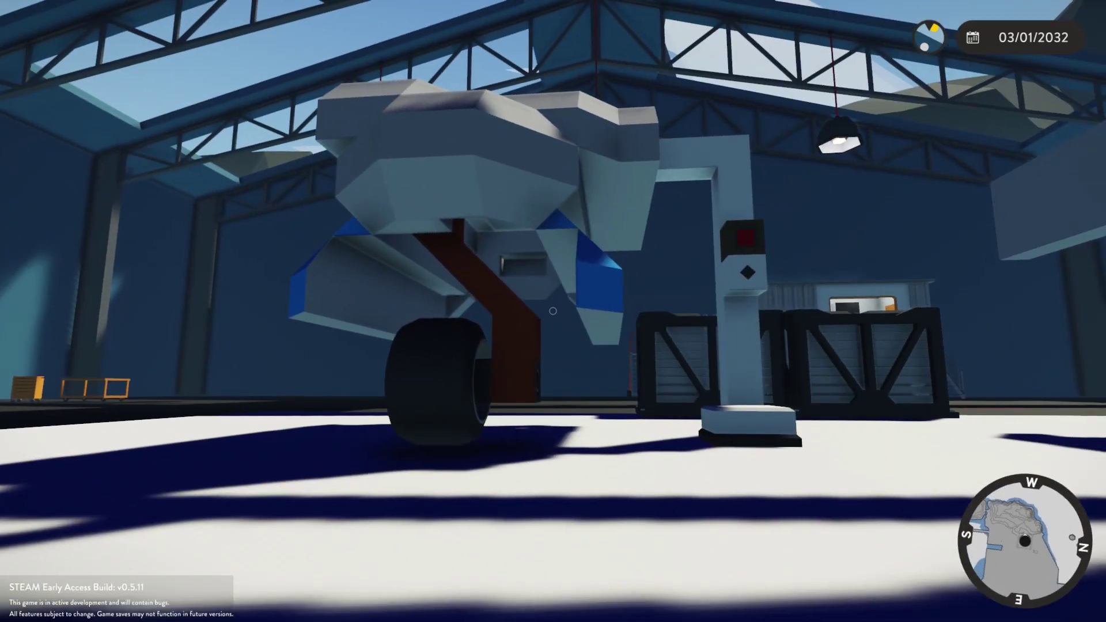
{"action": "key", "text": "d"}
{"action": "key", "text": "w"}
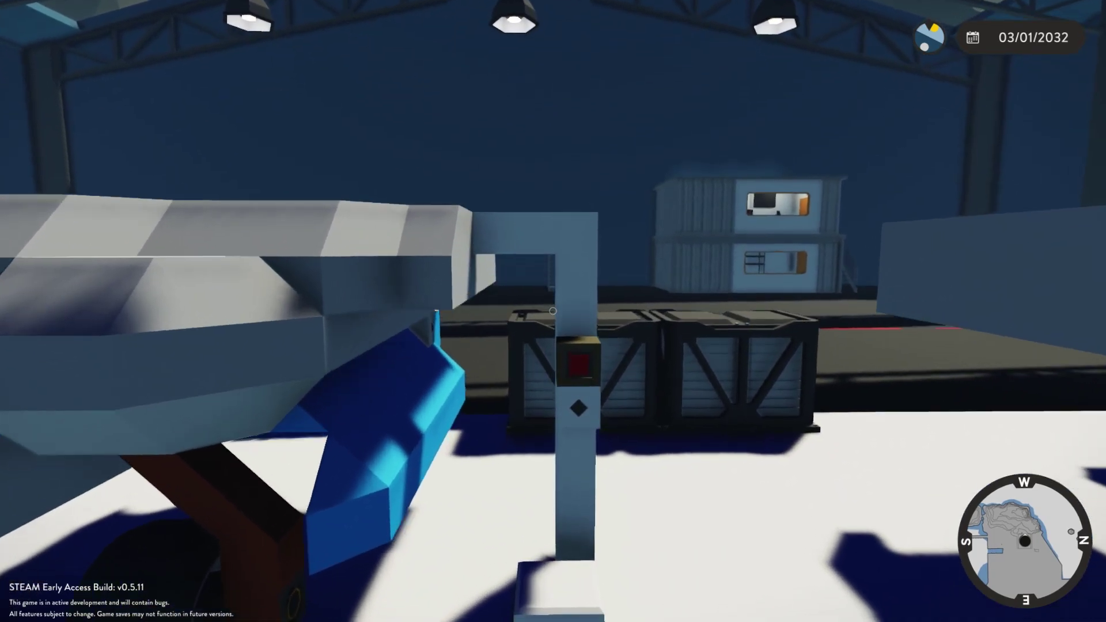
- Examine the wheel, strut and bay doors from the front and beneath as the gear moves
{"action": "key", "text": "s"}
{"action": "key", "text": "a"}
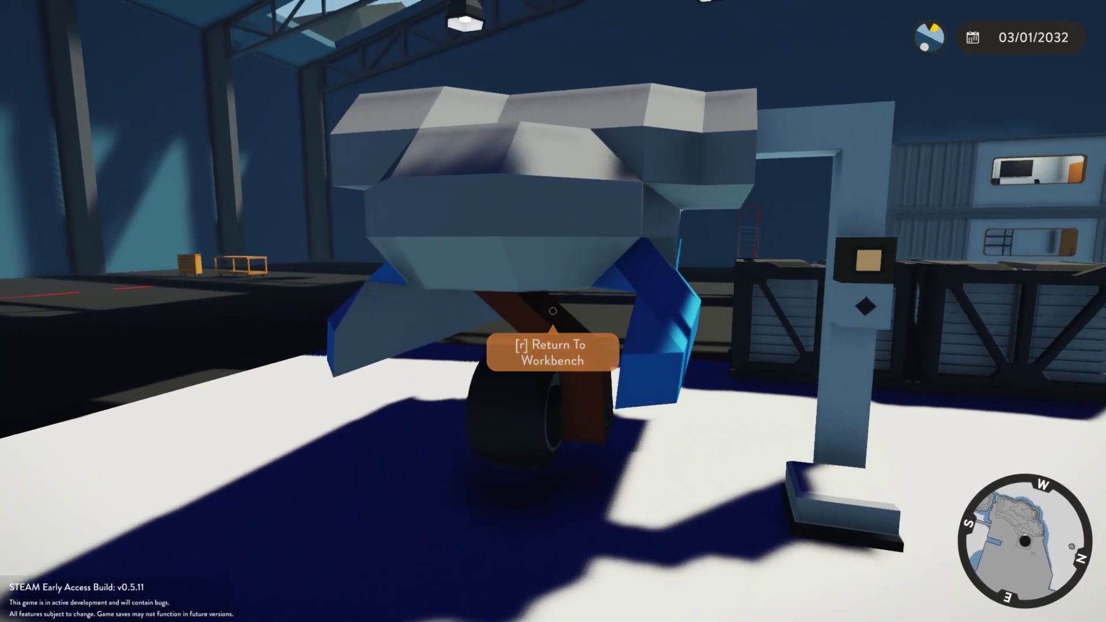
{"action": "key", "text": "d"}
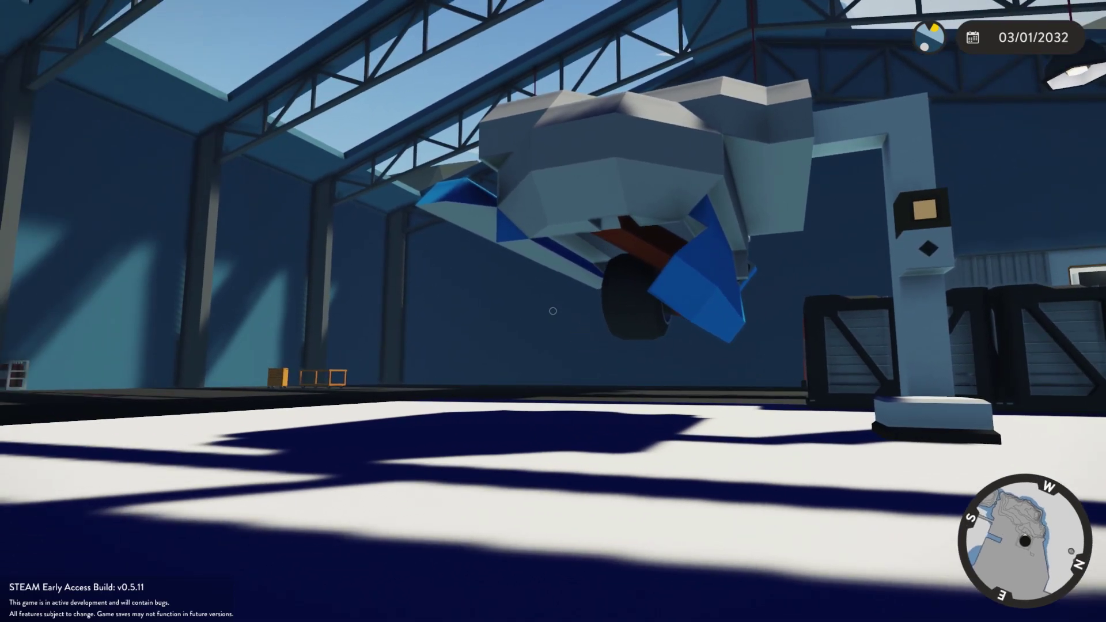
{"action": "key", "text": "space"}
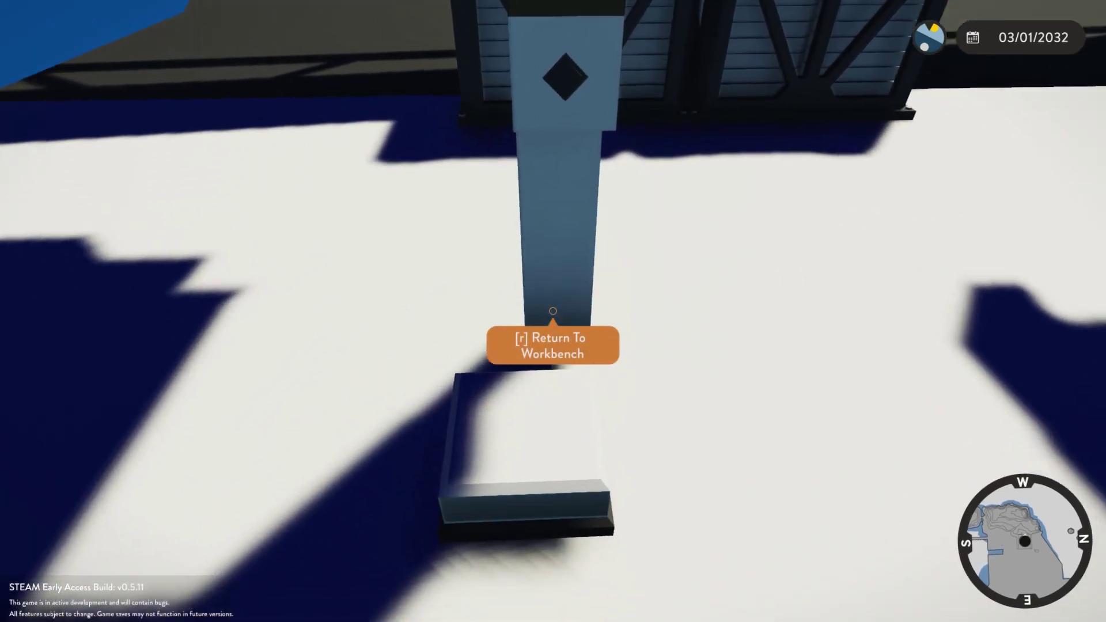
- Return the vehicle to the workbench editor and go back to the microcontroller beside the blue-door landing gear's pillar
{"action": "key", "text": "e"}
{"action": "key", "text": "w"}
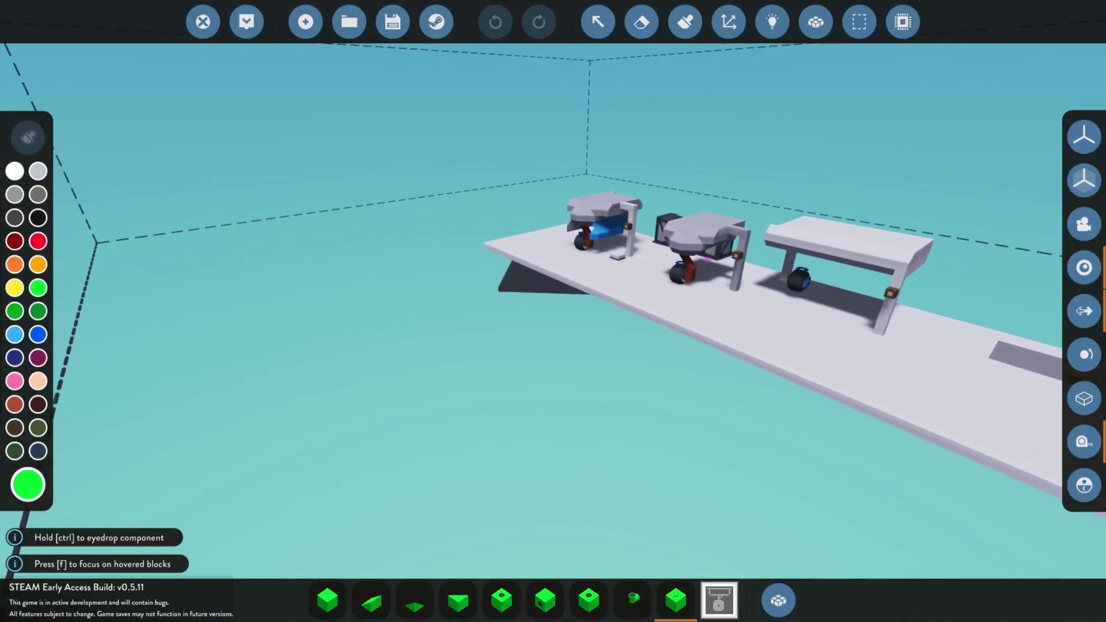
{"action": "key", "text": "w"}
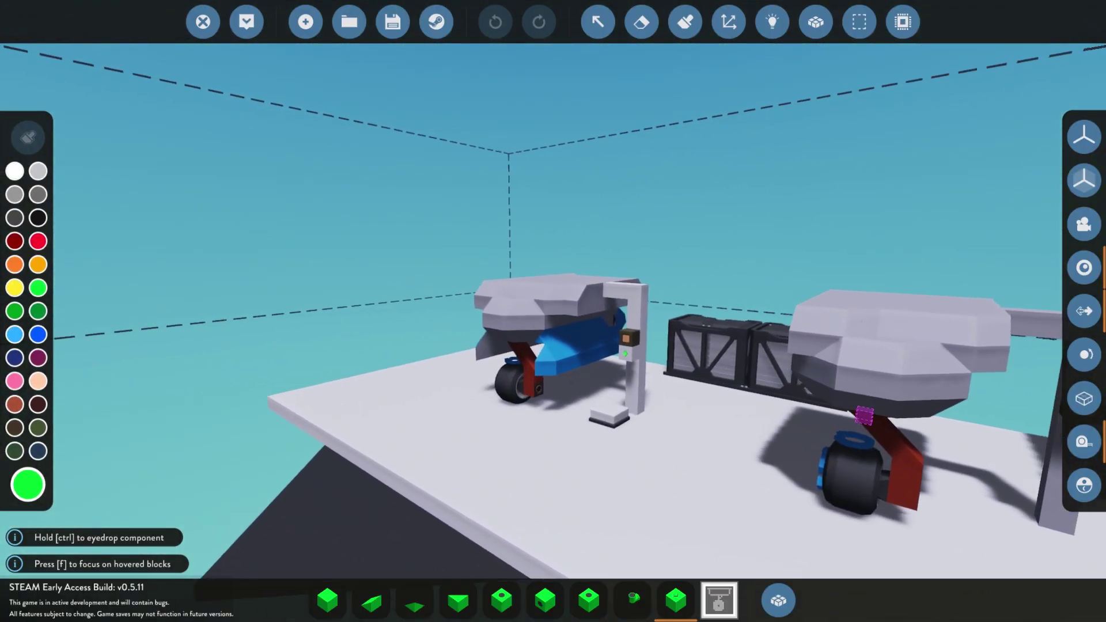
{"action": "key", "text": "s"}
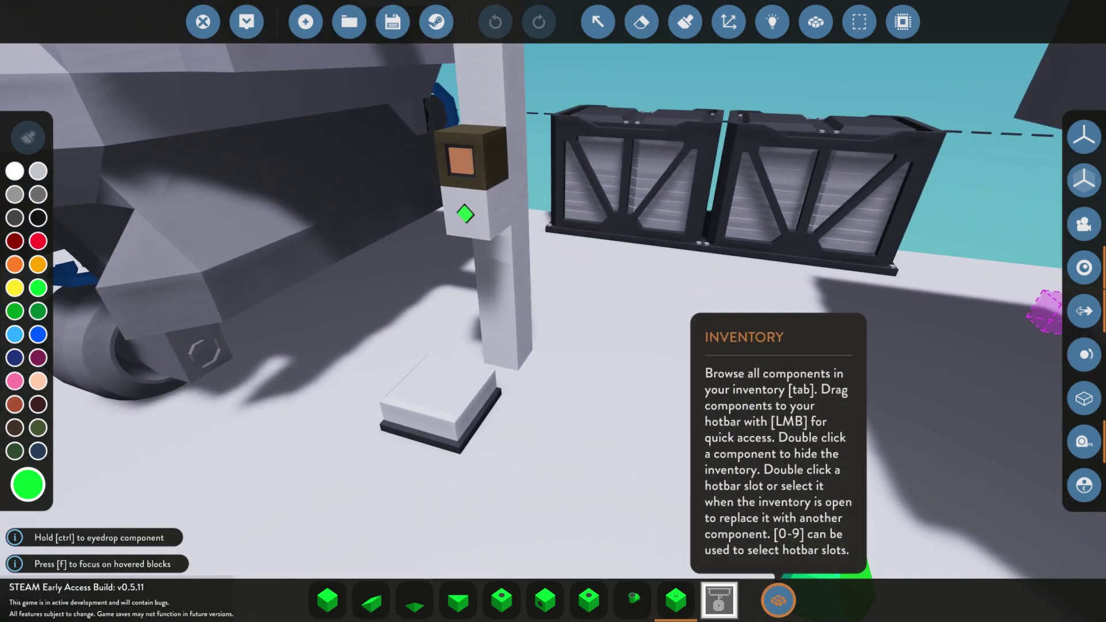
- Set the paint colour to light grey, find the numerical inverter among the components and assign it to the hotbar slot holding the indicator light
{"action": "left_click", "coordinate": [778, 600]}
{"action": "left_click", "coordinate": [38, 170]}
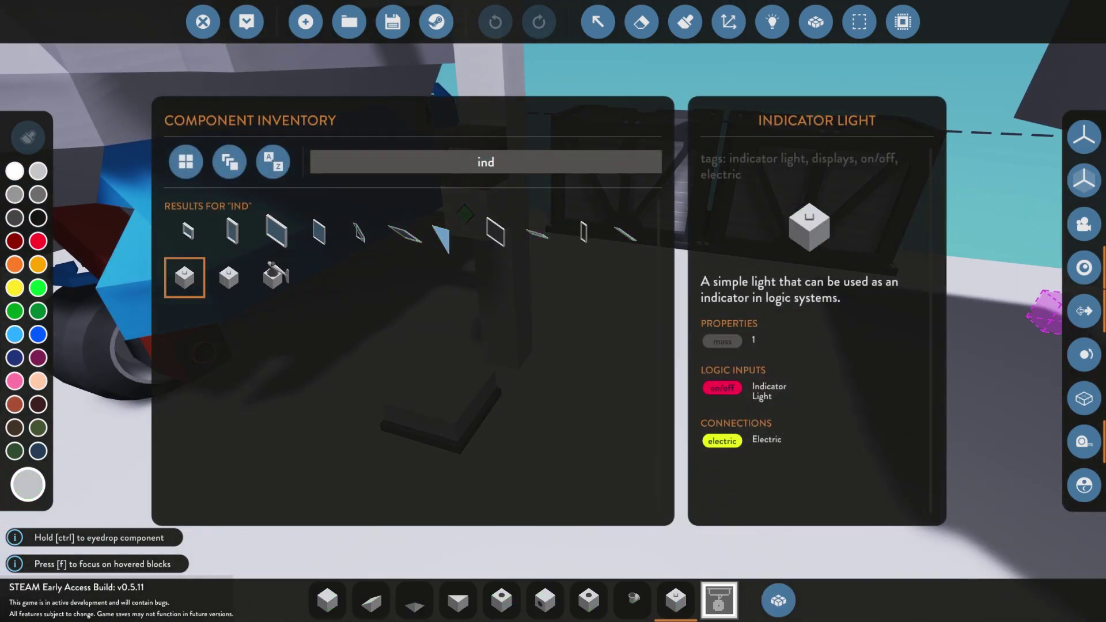
{"action": "left_click", "coordinate": [485, 162]}
{"action": "key", "text": "BackSpace"}
{"action": "type", "text": "log"}
{"action": "key", "text": "BackSpace"}
{"action": "key", "text": "BackSpace"}
{"action": "key", "text": "BackSpace"}
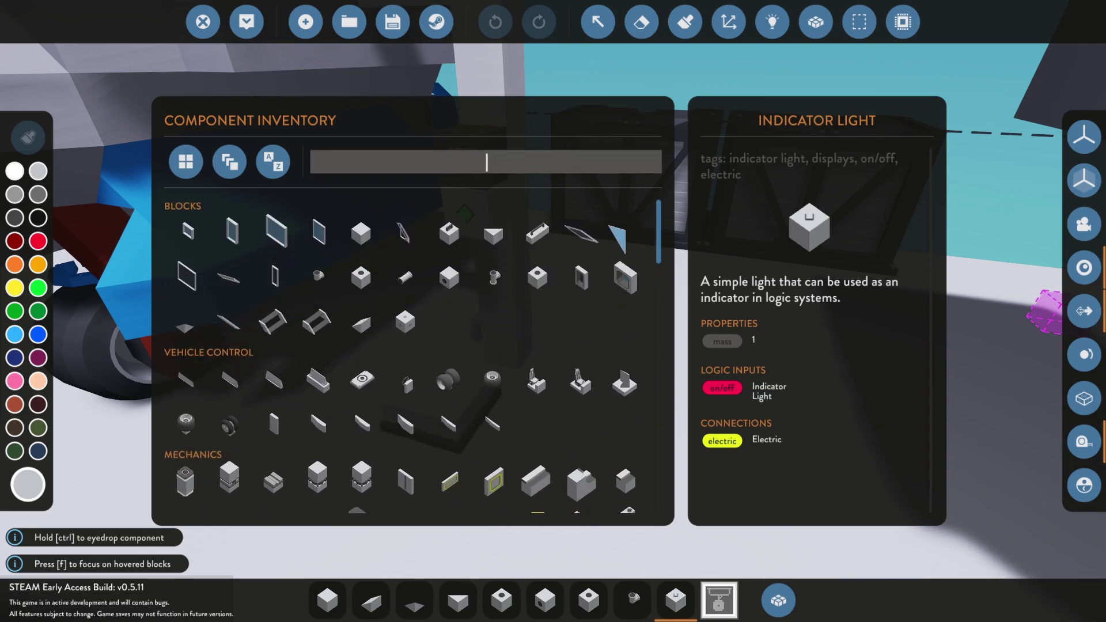
{"action": "type", "text": "inv"}
{"action": "left_click", "coordinate": [449, 233]}
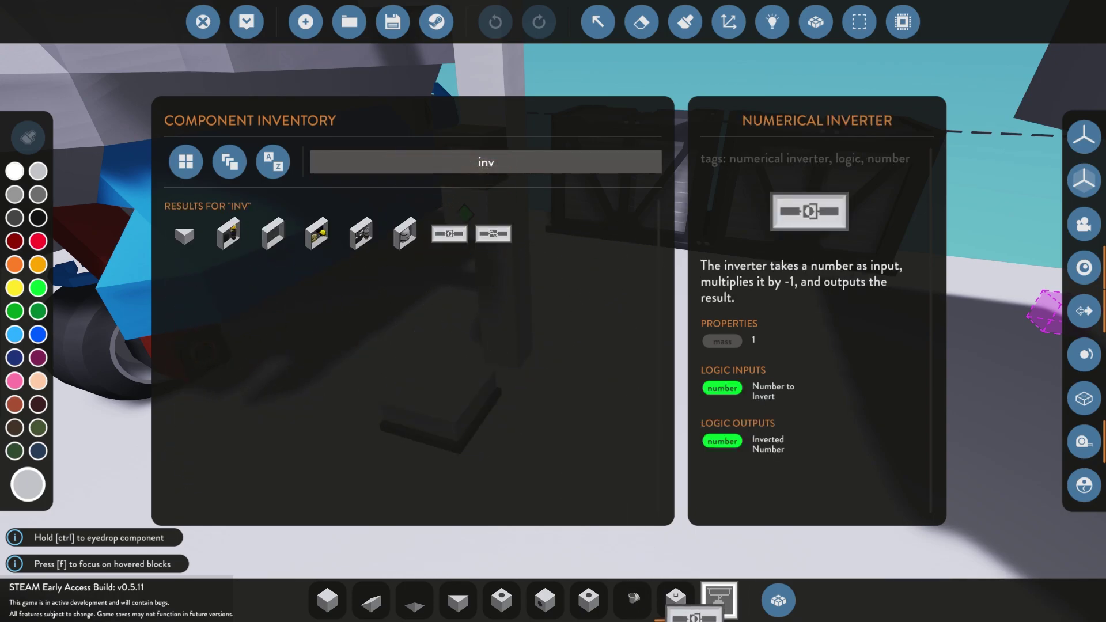
{"action": "left_click_drag", "start_coordinate": [694, 614], "coordinate": [676, 600]}
{"action": "left_click", "coordinate": [778, 601]}
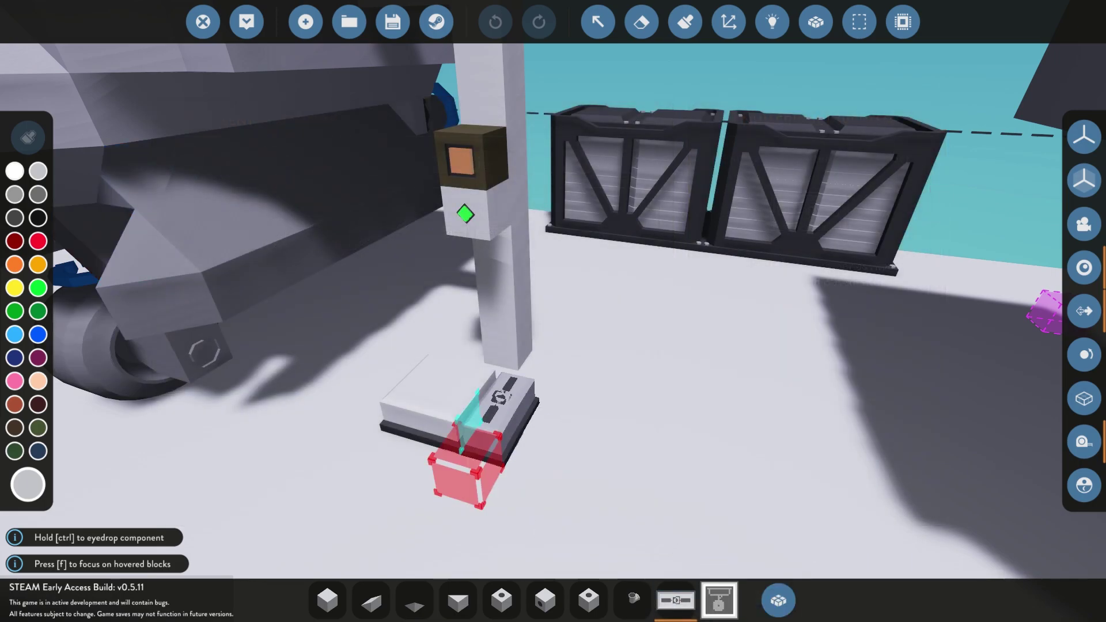
- Place the inverter beside the microcontroller and route the Bay output through it to the number input of one bay-door pivot
{"action": "left_click", "coordinate": [506, 406]}
{"action": "left_click", "coordinate": [771, 22]}
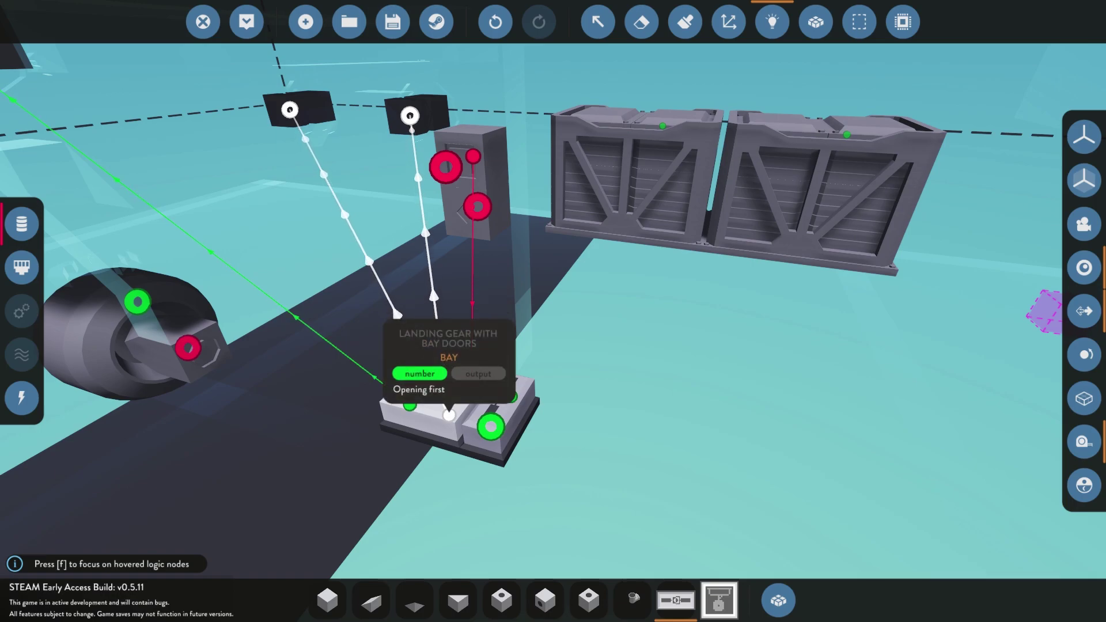
{"action": "left_click_drag", "start_coordinate": [448, 415], "coordinate": [490, 426]}
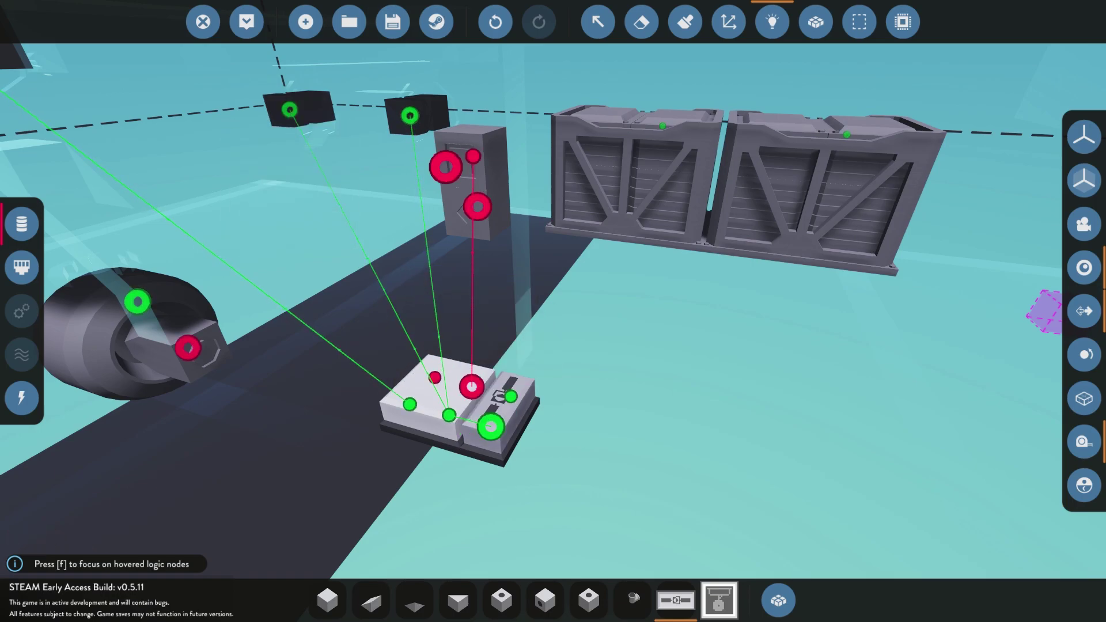
{"action": "left_click_drag", "start_coordinate": [511, 396], "coordinate": [290, 110]}
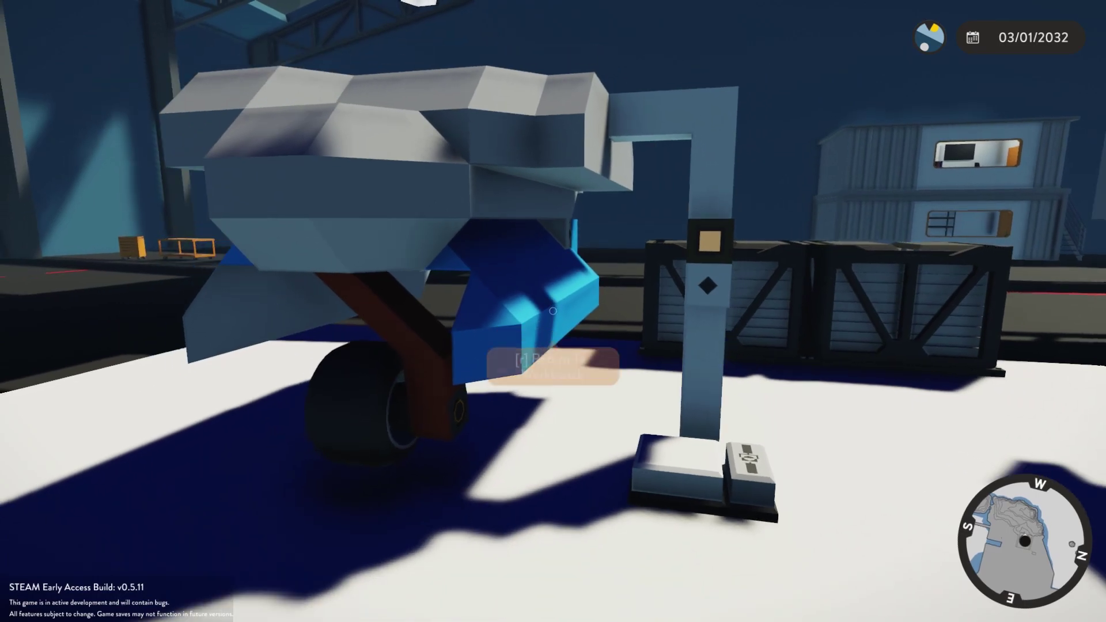
- Watch the wheel and blue bay doors moving from the front, and return the vehicle to the workbench editor
{"action": "key", "text": "a"}
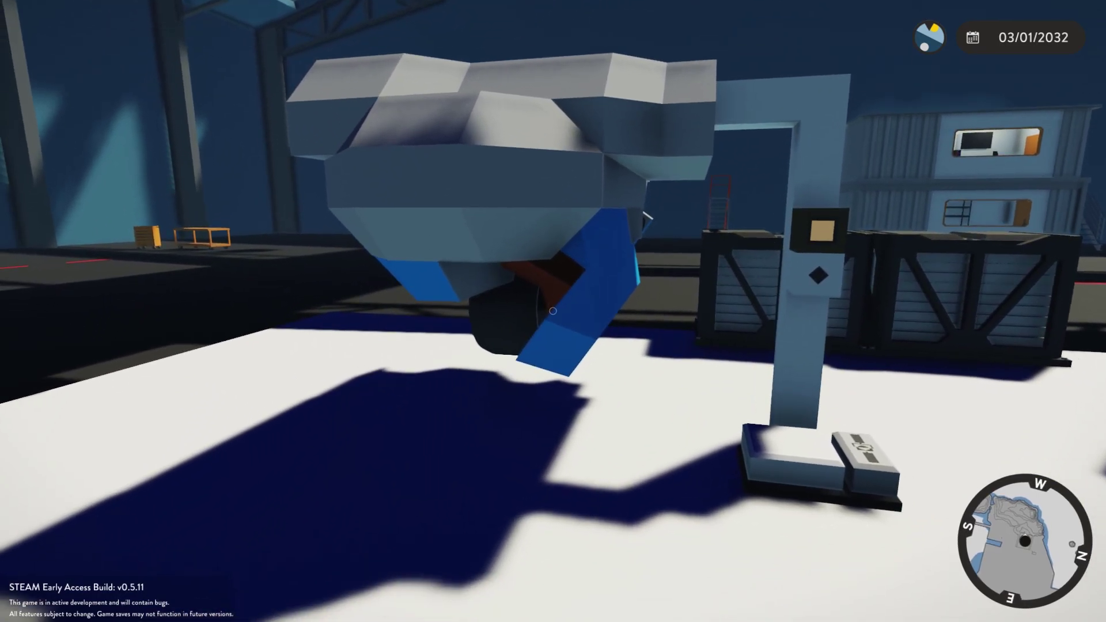
{"action": "key", "text": "w"}
{"action": "key", "text": "f"}
- Set the main wheel-strut pivot to speed 0.6 and gear ratio 1:4, and the bay-door pivots to gear ratio 1:8
{"action": "right_click_drag", "start_coordinate": [553, 311], "coordinate": [553, 150]}
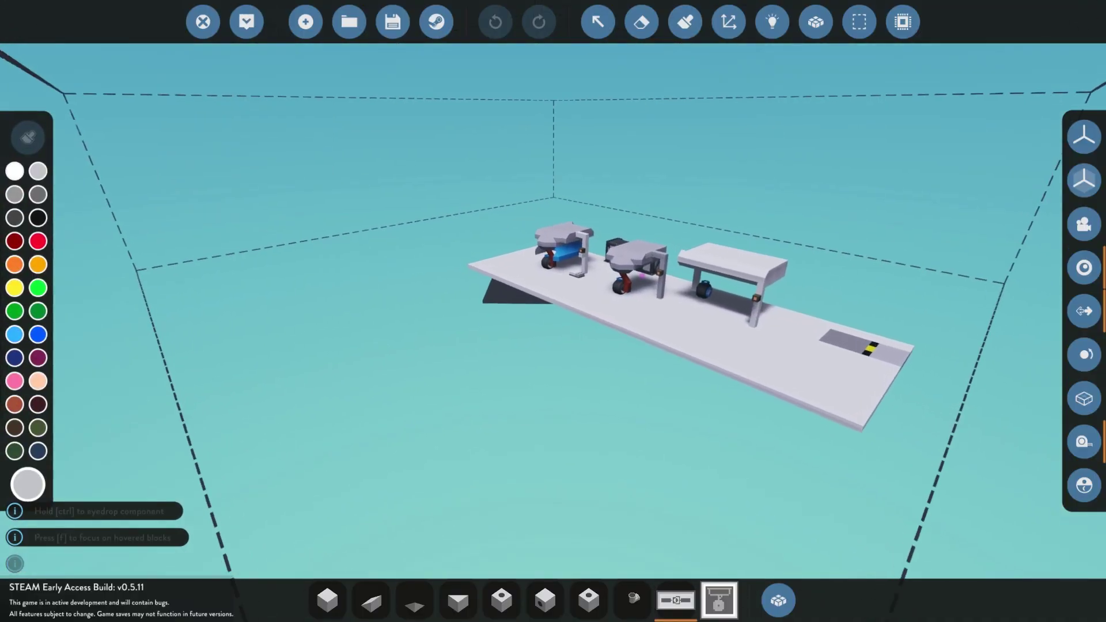
{"action": "key", "text": "w"}
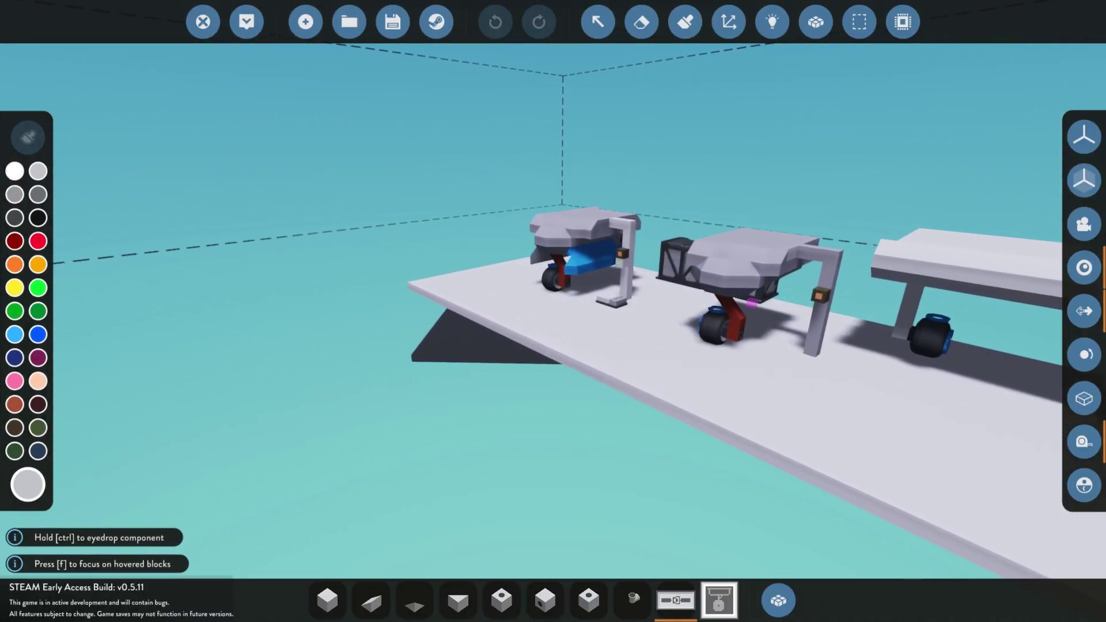
{"action": "key", "text": "w"}
{"action": "key", "text": "a"}
{"action": "right_click_drag", "start_coordinate": [553, 311], "coordinate": [725, 312]}
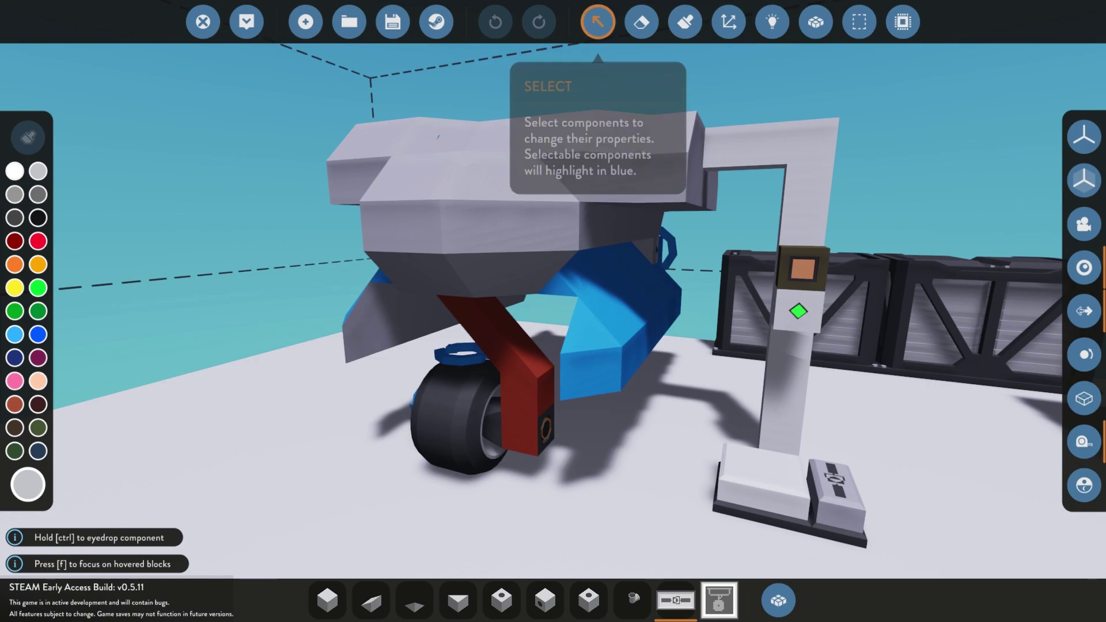
{"action": "left_click", "coordinate": [597, 22]}
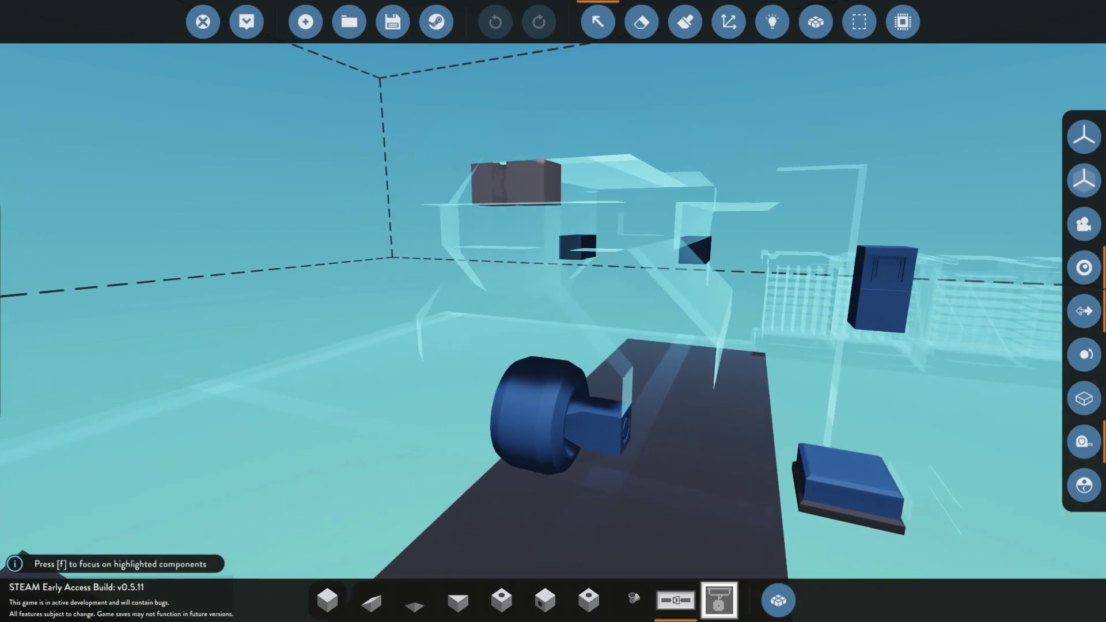
{"action": "left_click", "coordinate": [516, 182]}
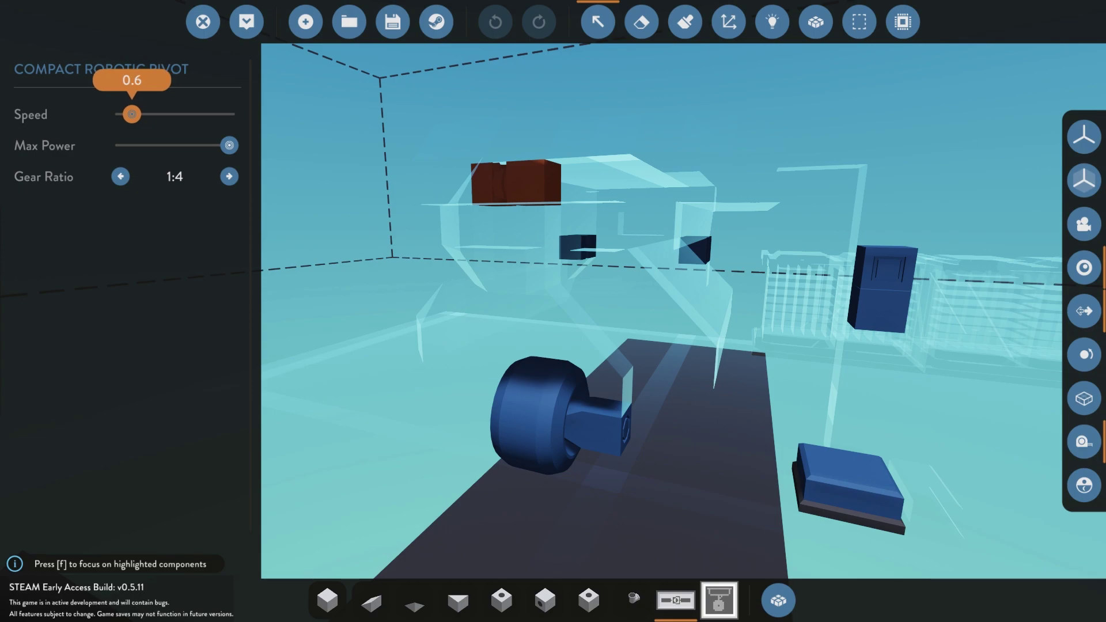
{"action": "left_click", "coordinate": [694, 250]}
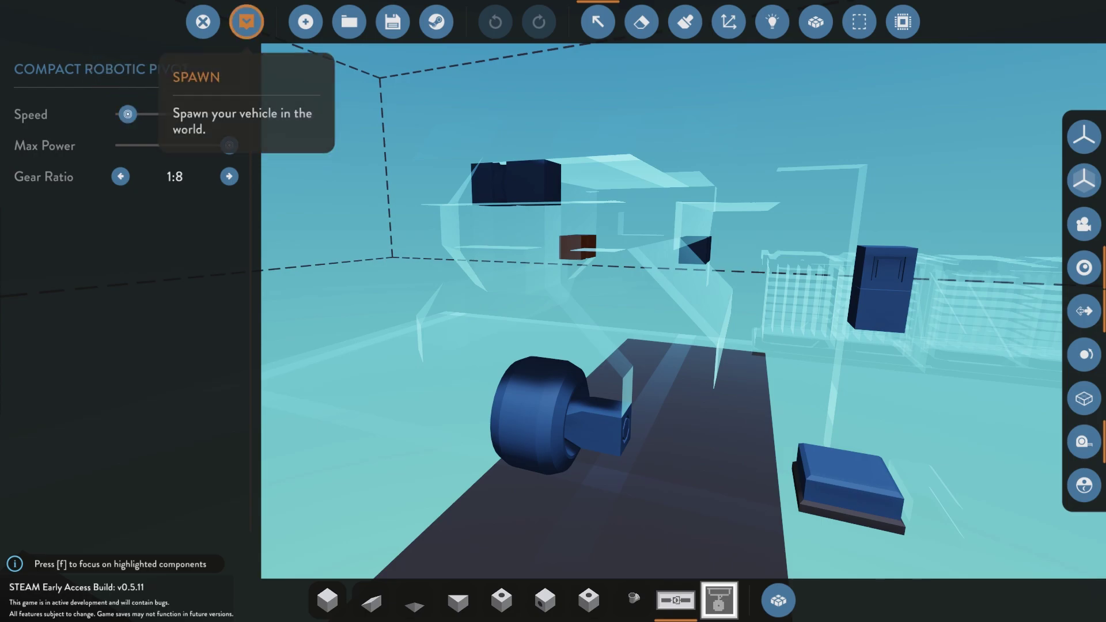
- Spawn the vehicle, walk to the blue-door landing gear and switch on the toggle button on its pillar
{"action": "left_click", "coordinate": [247, 21]}
{"action": "key", "text": "w"}
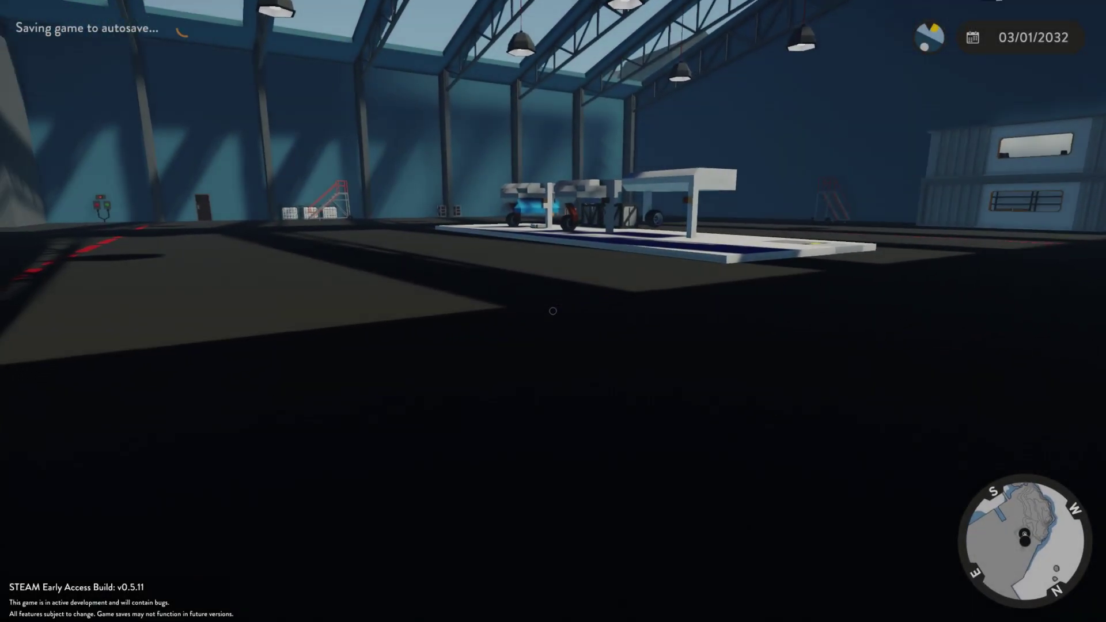
{"action": "key", "text": "w"}
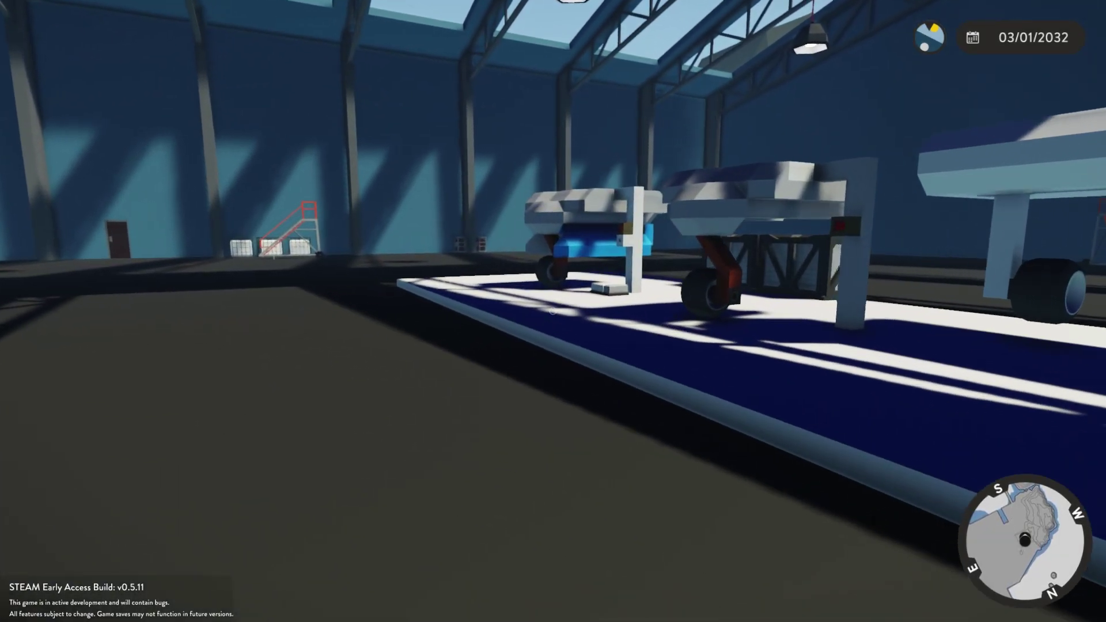
{"action": "key", "text": "w"}
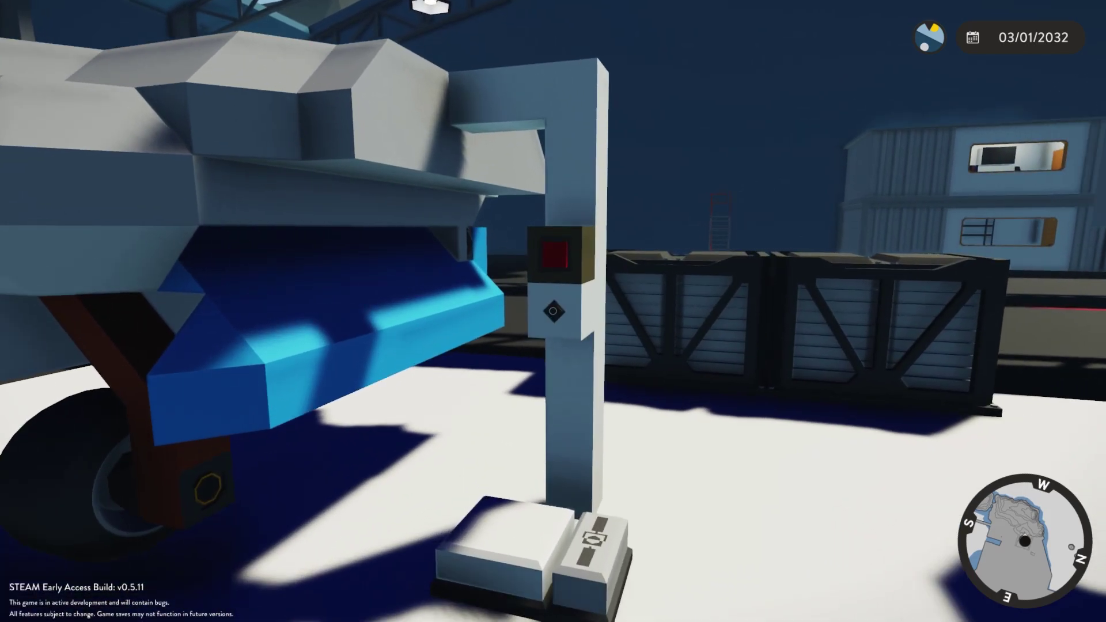
{"action": "key", "text": "e"}
- Watch the landing gear's wheel and doors from the front, and switch the toggle button off
{"action": "key", "text": "a"}
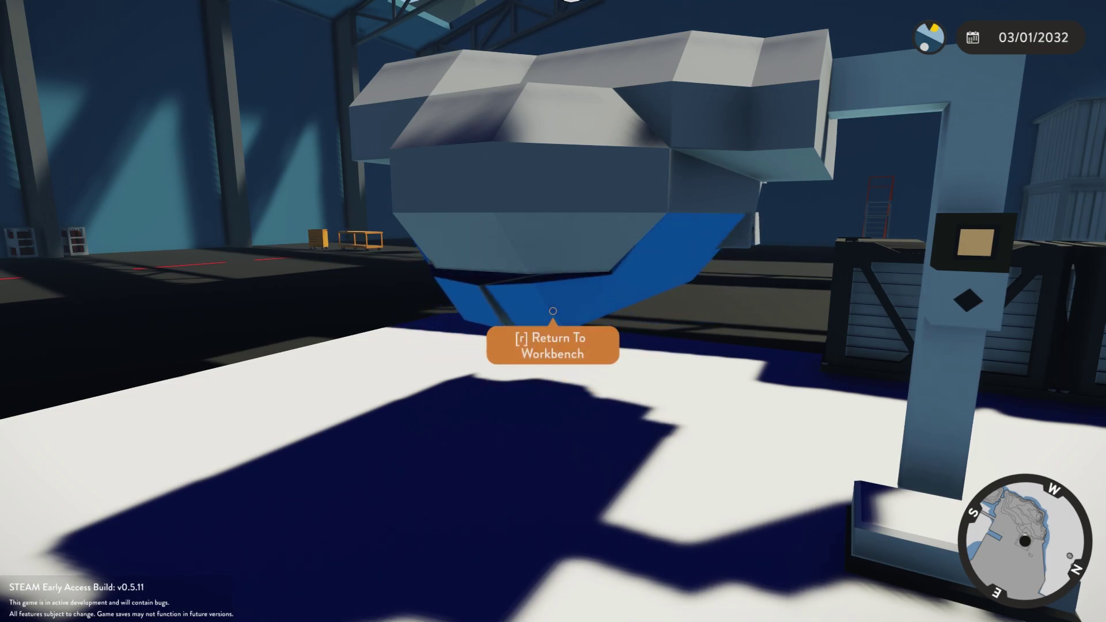
{"action": "key", "text": "e"}
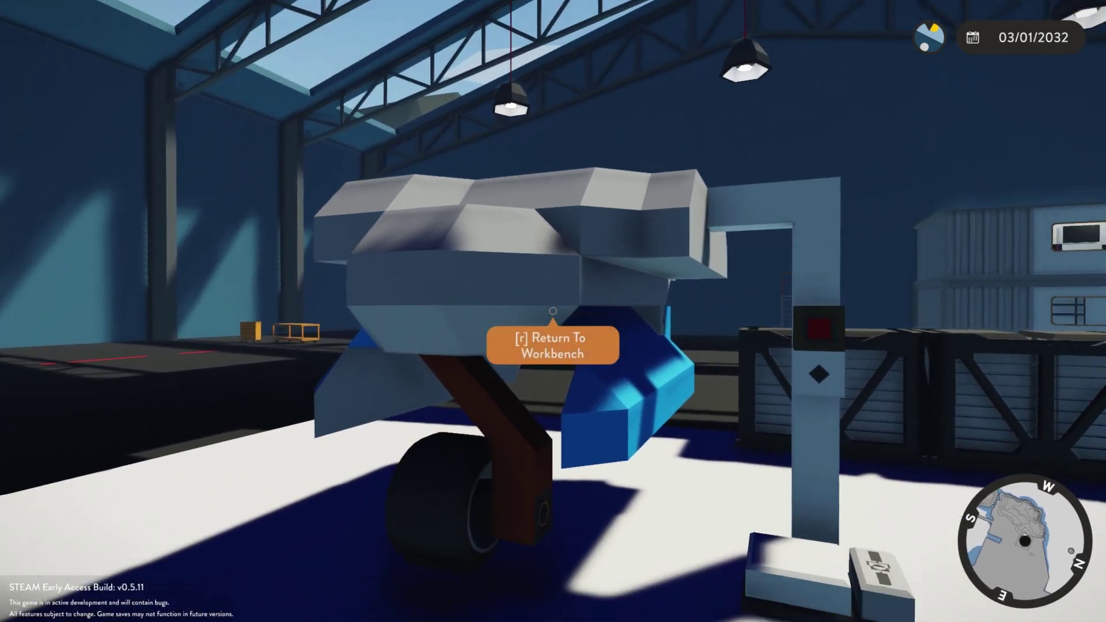
{"action": "key", "text": "w"}
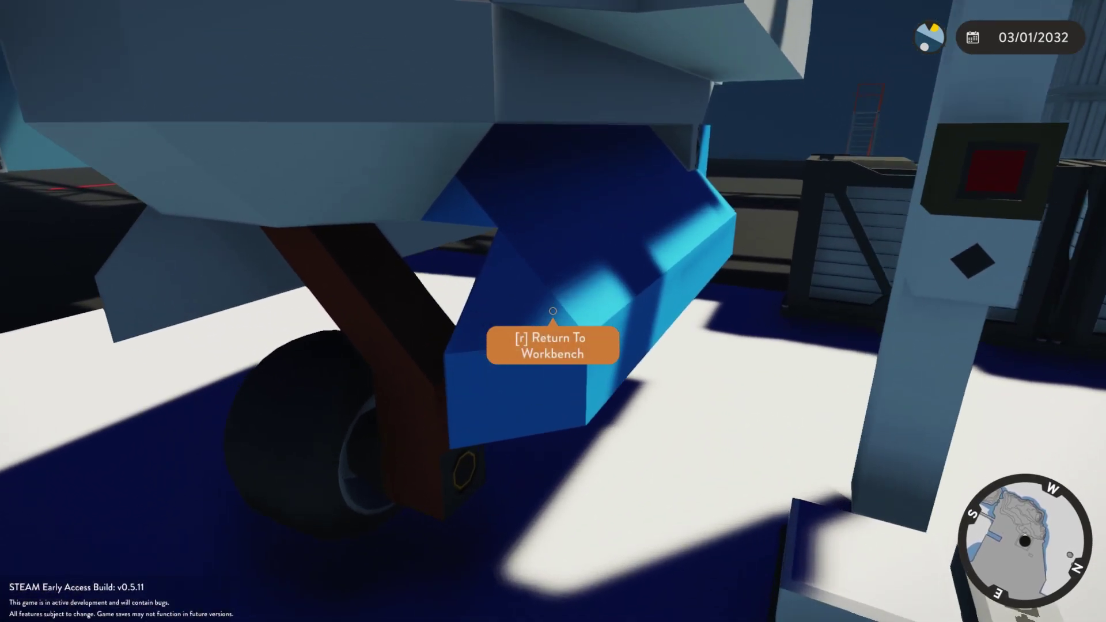
- Return the vehicle to the workbench and set the gear ratio of the bay-door pivot nearest the pillar to 1:4, with a slightly higher speed
{"action": "key", "text": "r"}
{"action": "key", "text": "w"}
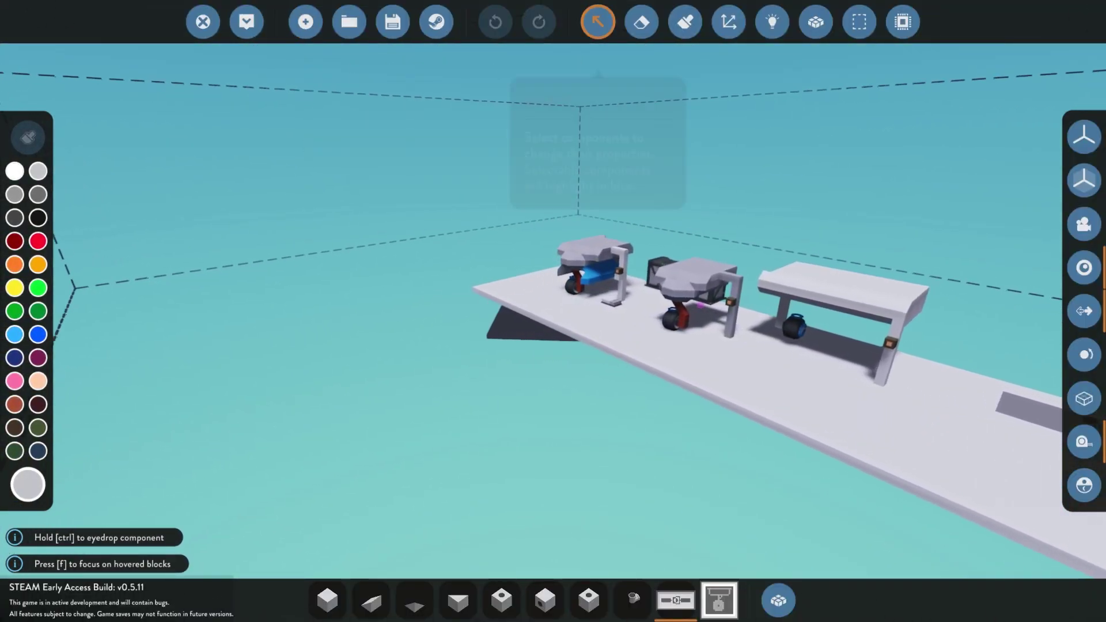
{"action": "left_click", "coordinate": [597, 22]}
{"action": "key", "text": "f"}
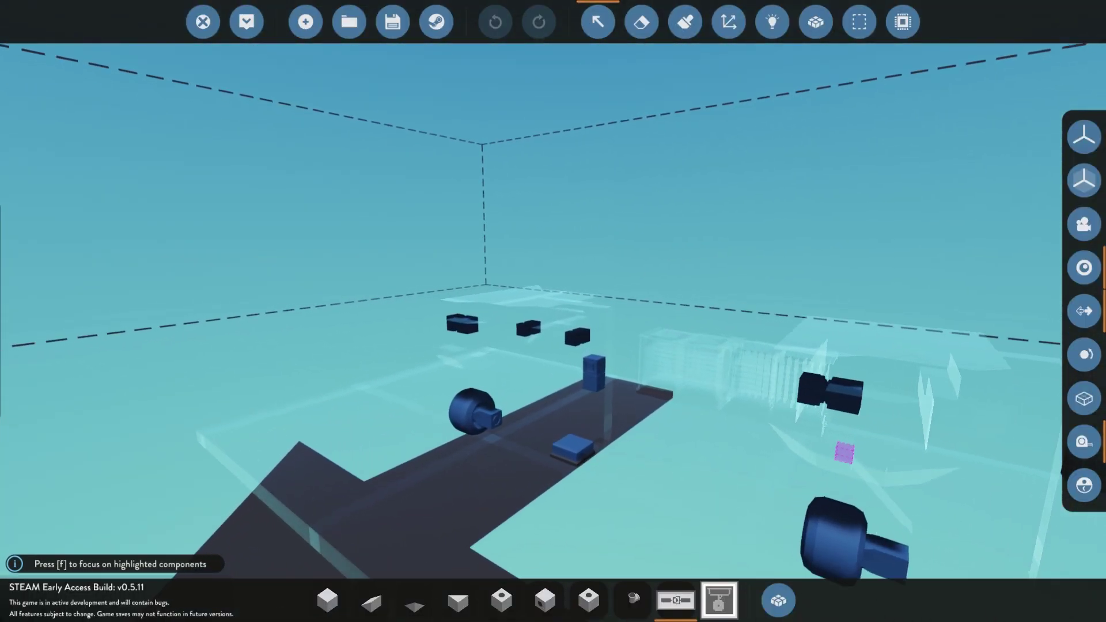
{"action": "left_click", "coordinate": [595, 304]}
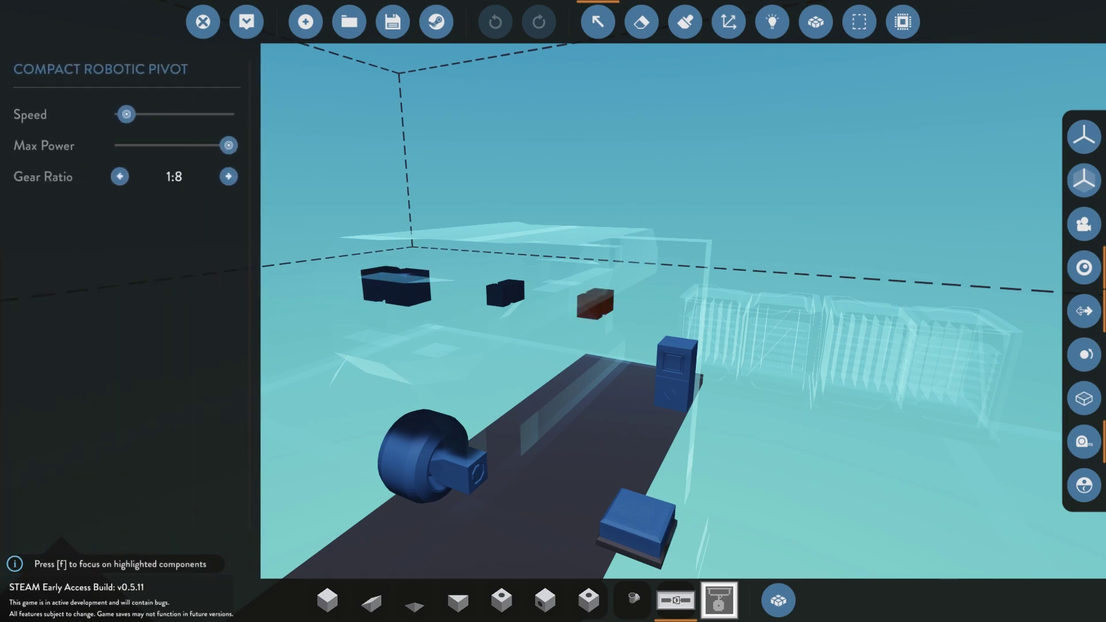
{"action": "mouse_move", "coordinate": [127, 114]}
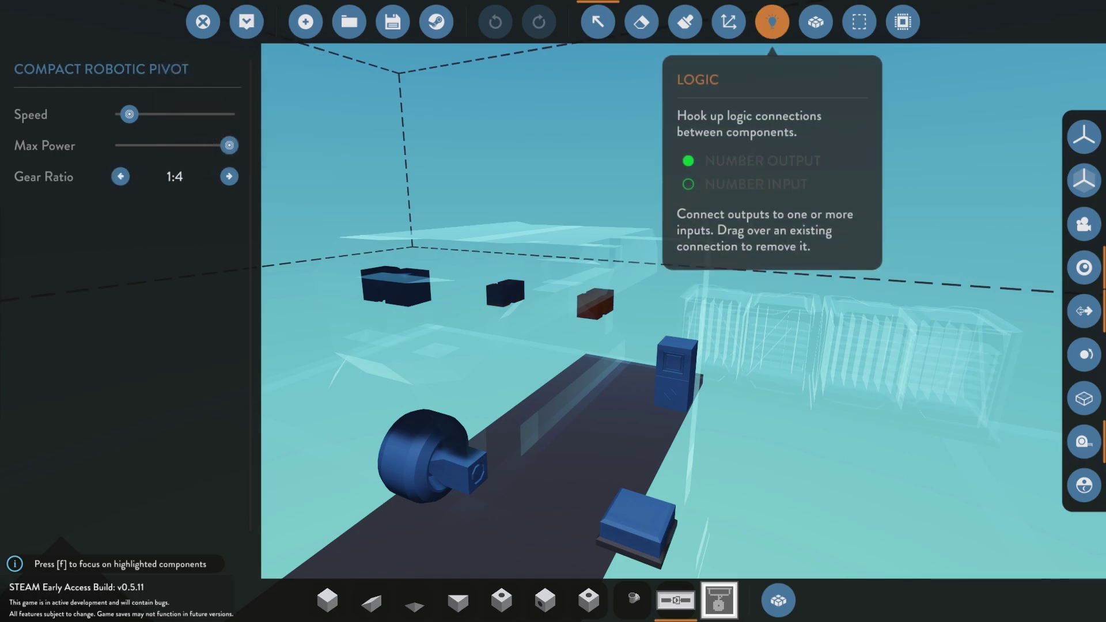
- Connect the microcontroller's on/off output to the indicator light on the pillar and bring up the electrical connections
{"action": "left_click", "coordinate": [772, 22]}
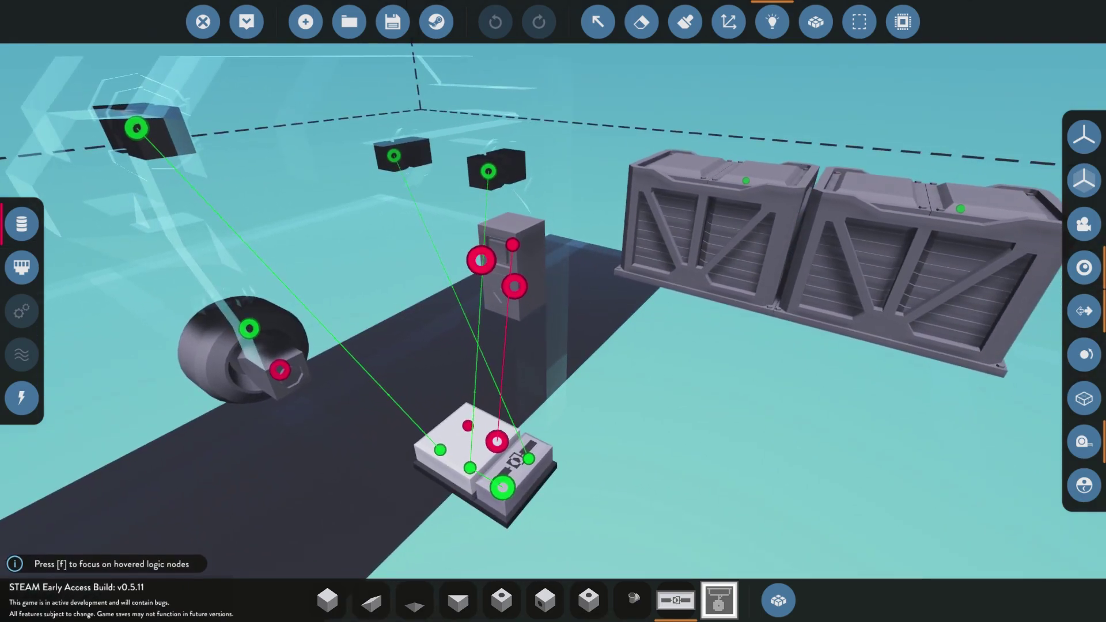
{"action": "left_click_drag", "start_coordinate": [468, 425], "coordinate": [515, 287]}
{"action": "left_click", "coordinate": [22, 397]}
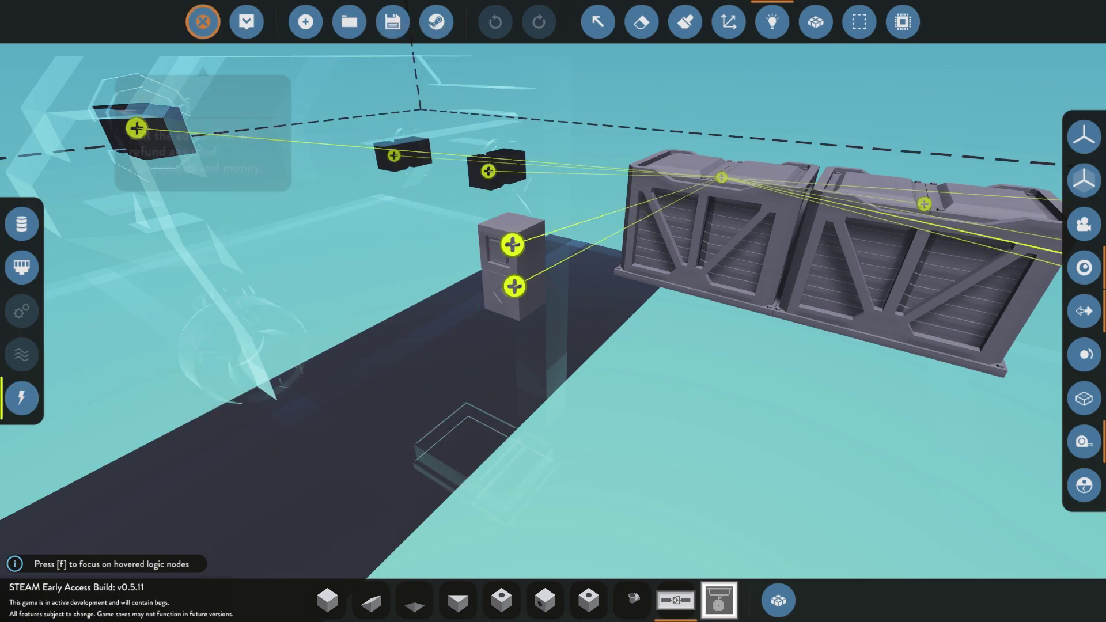
- Spawn the rewired vehicle, walk up to the indicator light and pillar, and switch the toggle button on
{"action": "left_click", "coordinate": [203, 21]}
{"action": "key", "text": "s"}
{"action": "key", "text": "w"}
{"action": "key", "text": "a"}
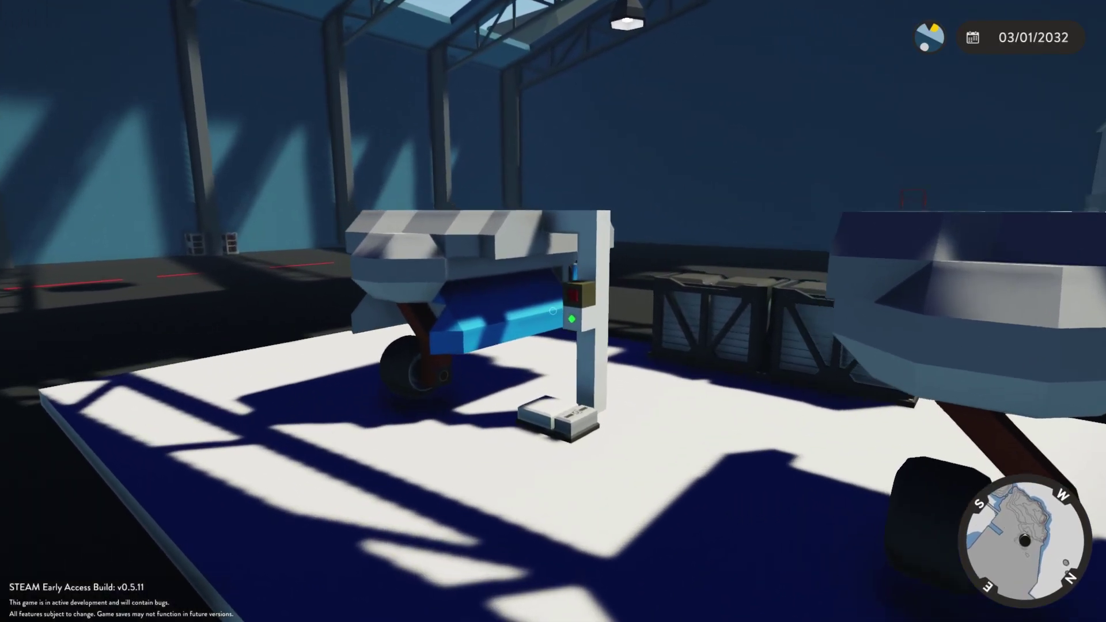
{"action": "scroll", "coordinate": [553, 311], "scroll_direction": "up", "scroll_amount": 3}
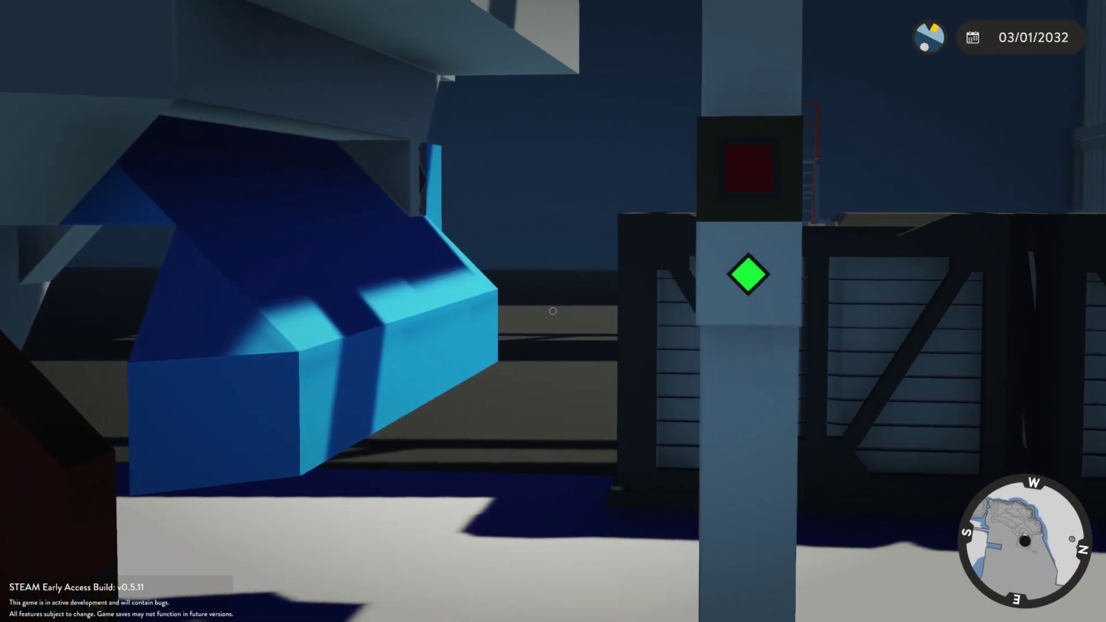
{"action": "key", "text": "space"}
{"action": "key", "text": "s"}
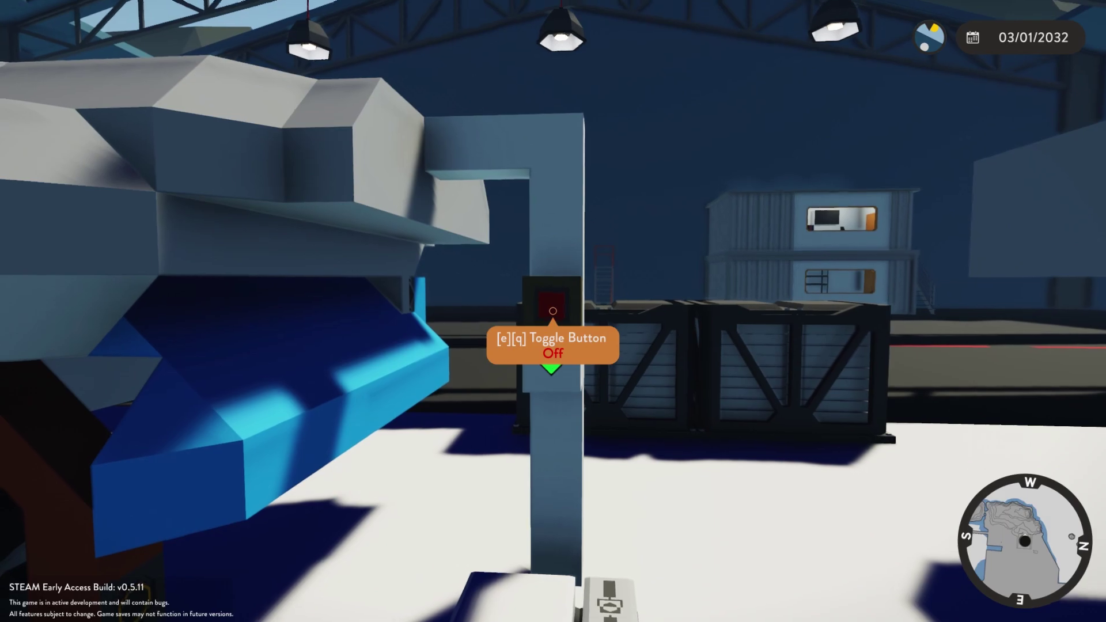
{"action": "key", "text": "e"}
- Inspect the retracted gear and its closed bay doors from a distance, and switch the toggle button back off
{"action": "key", "text": "s"}
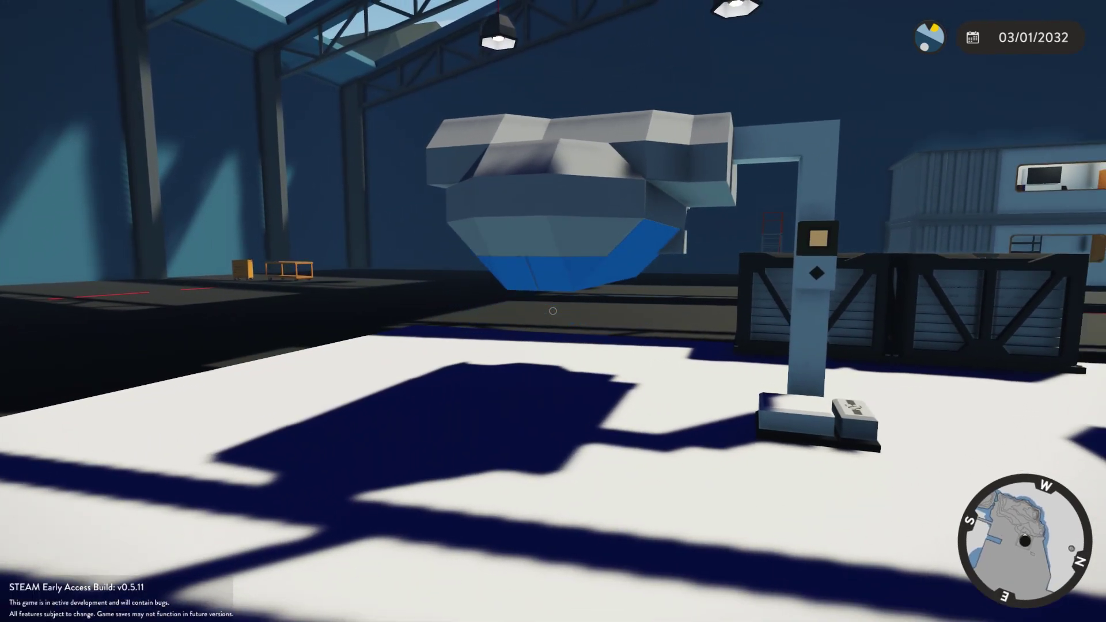
{"action": "key", "text": "d"}
{"action": "key", "text": "w"}
{"action": "key", "text": "space"}
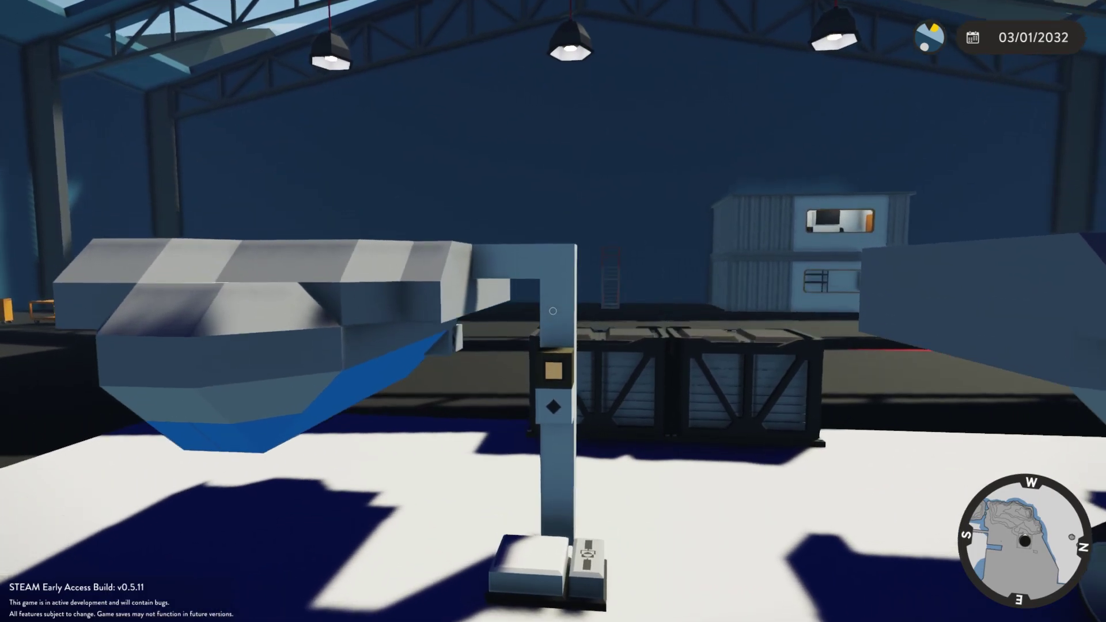
{"action": "key", "text": "w"}
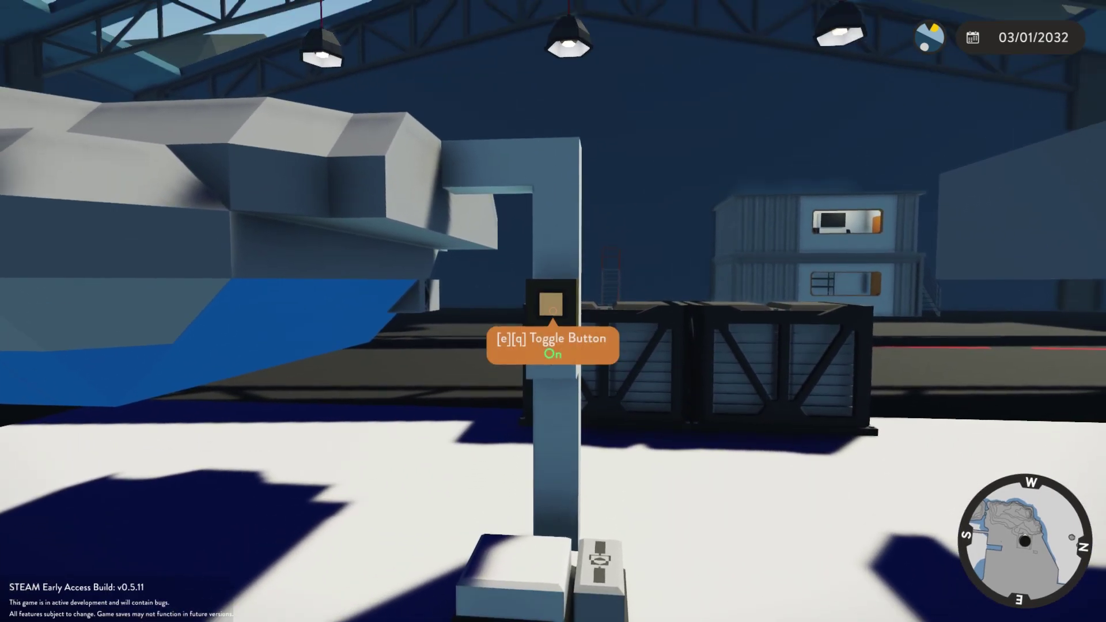
{"action": "key", "text": "q"}
- Watch the bay doors, wheel and indicator light as the gear extends, and return the vehicle to the workbench editor
{"action": "key", "text": "s"}
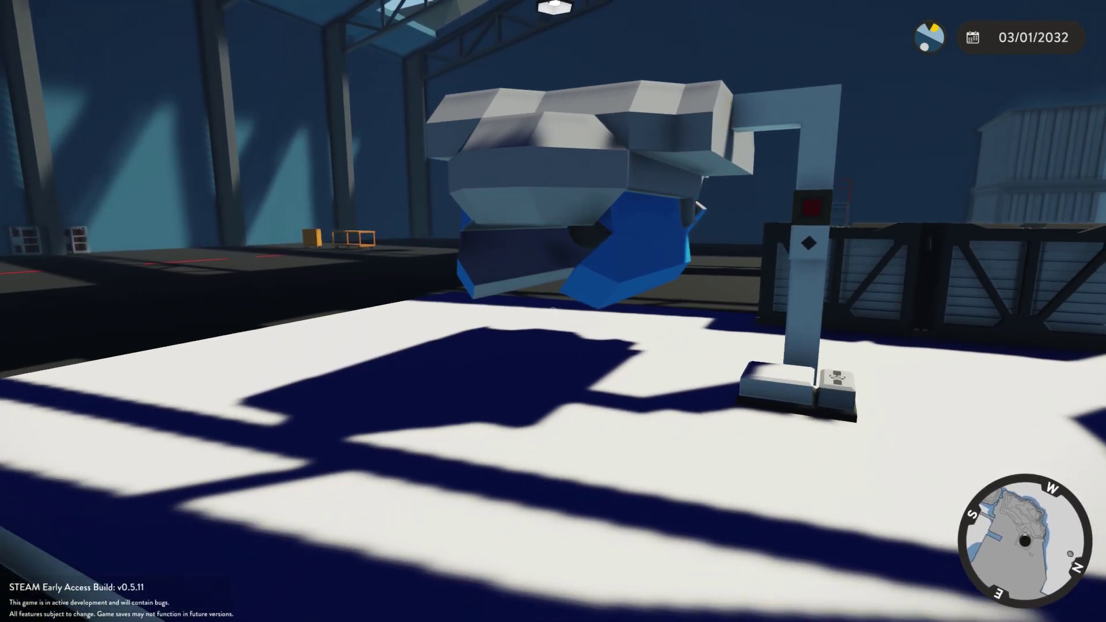
{"action": "key", "text": "w"}
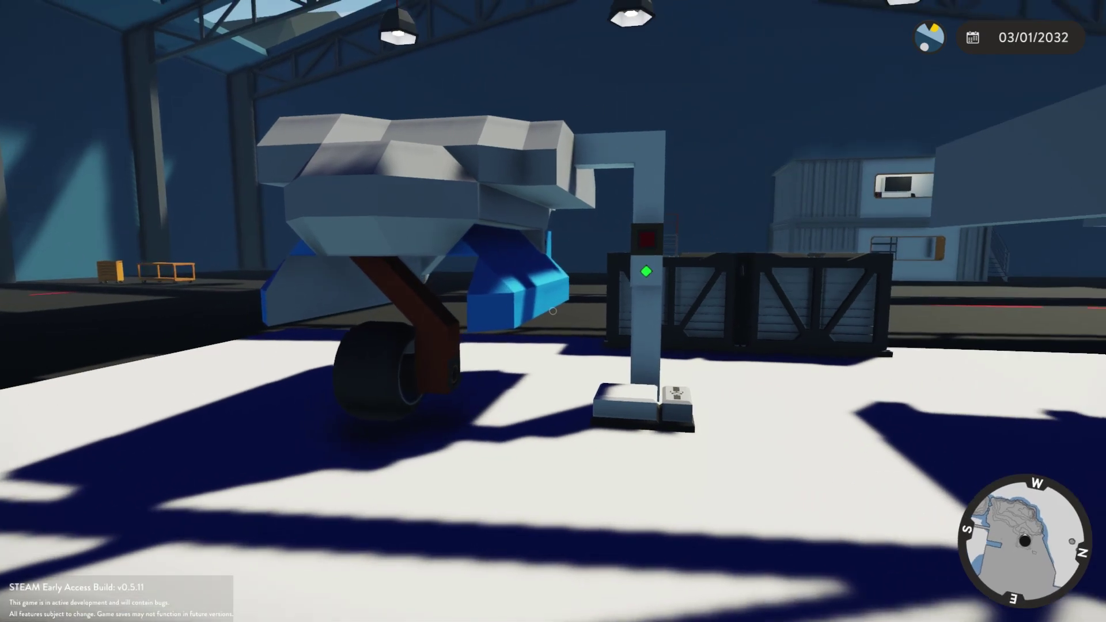
{"action": "key", "text": "s"}
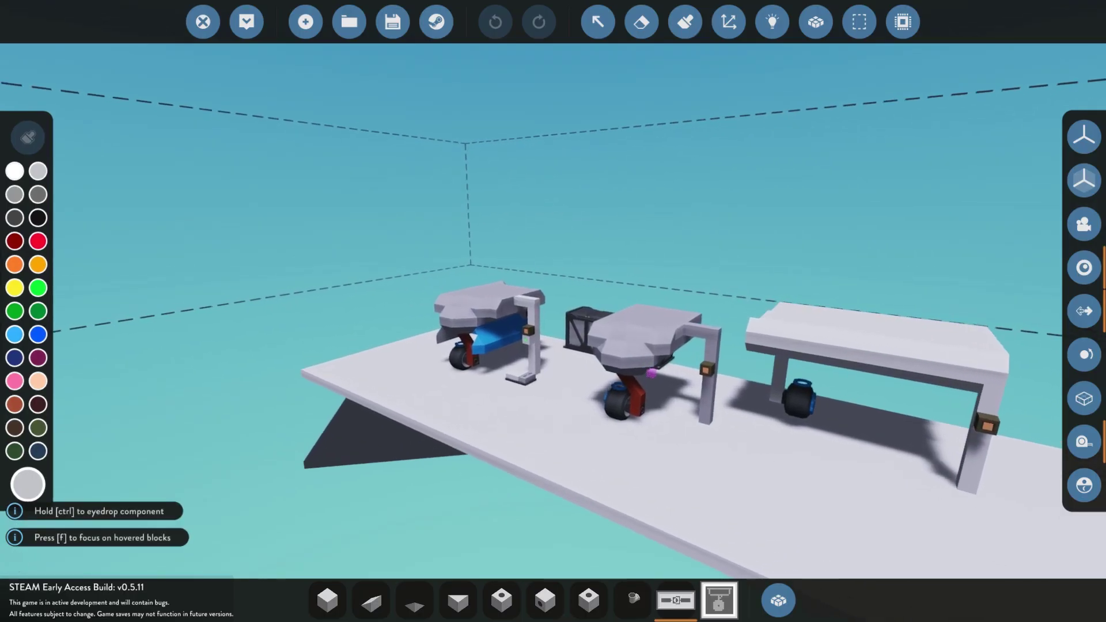
- Open the properties of the first gear's Landing Gear with Bay Doors microcontroller and edit its Bay open value
{"action": "key", "text": "w"}
{"action": "left_click", "coordinate": [597, 22]}
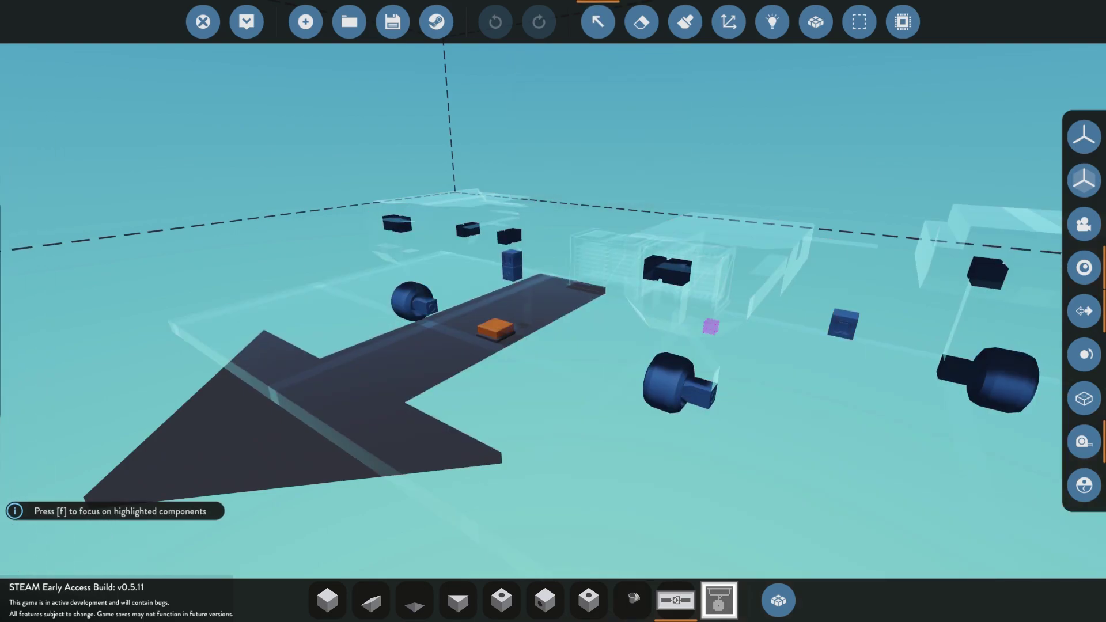
{"action": "left_click", "coordinate": [496, 329]}
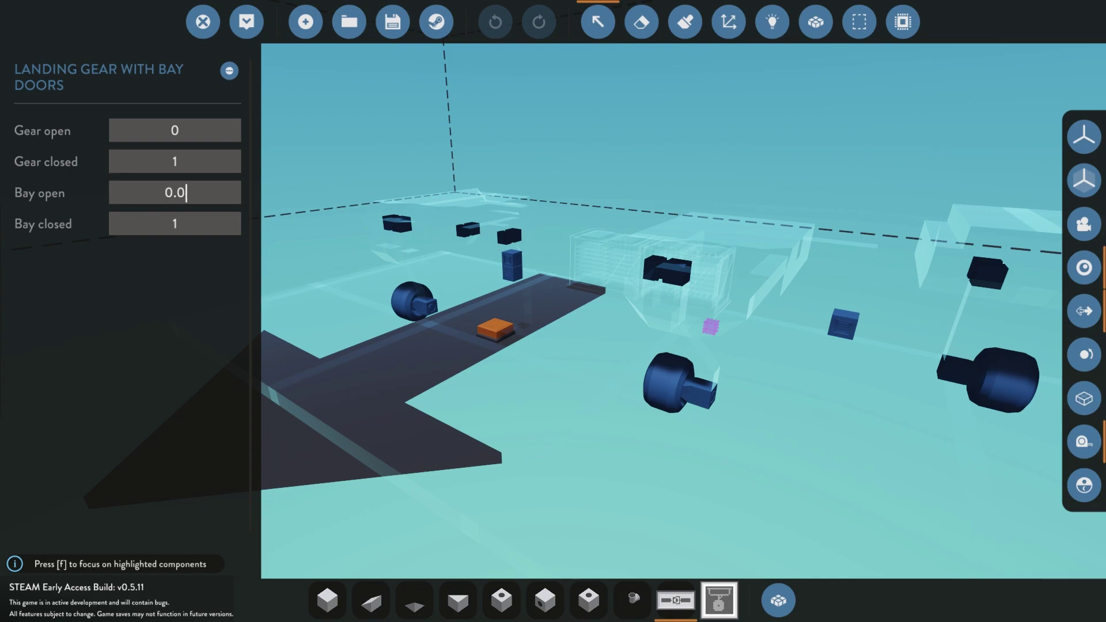
{"action": "left_click", "coordinate": [189, 193]}
{"action": "key", "text": "Escape"}
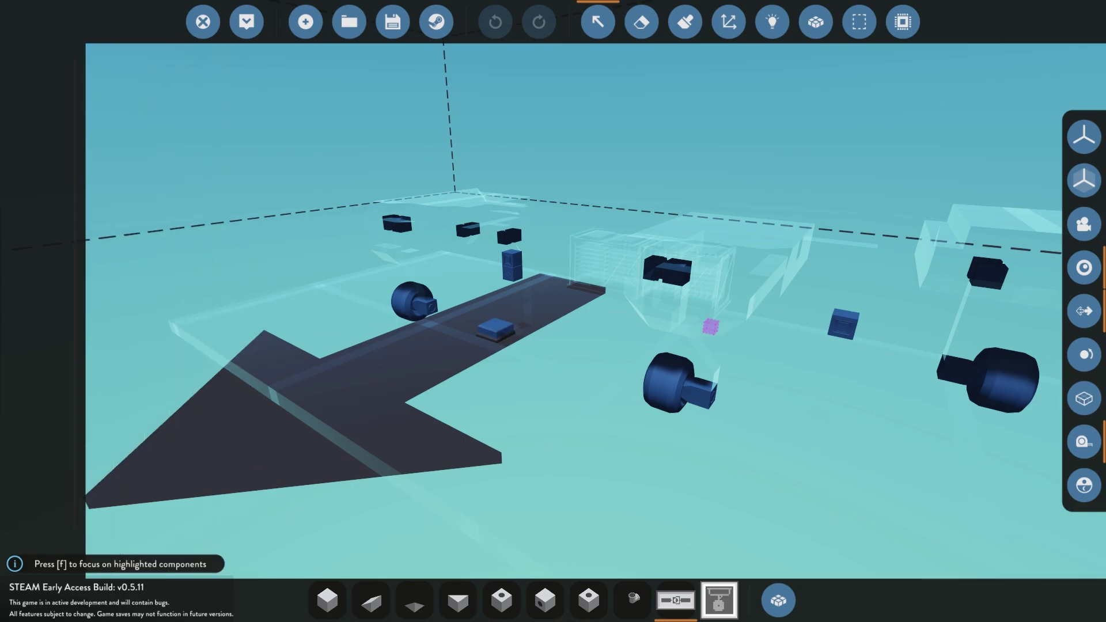
{"action": "left_click", "coordinate": [597, 22]}
- Examine the first gear's wheel, bay doors and pillar, and compare them with the middle gear that has no doors
{"action": "key", "text": "w"}
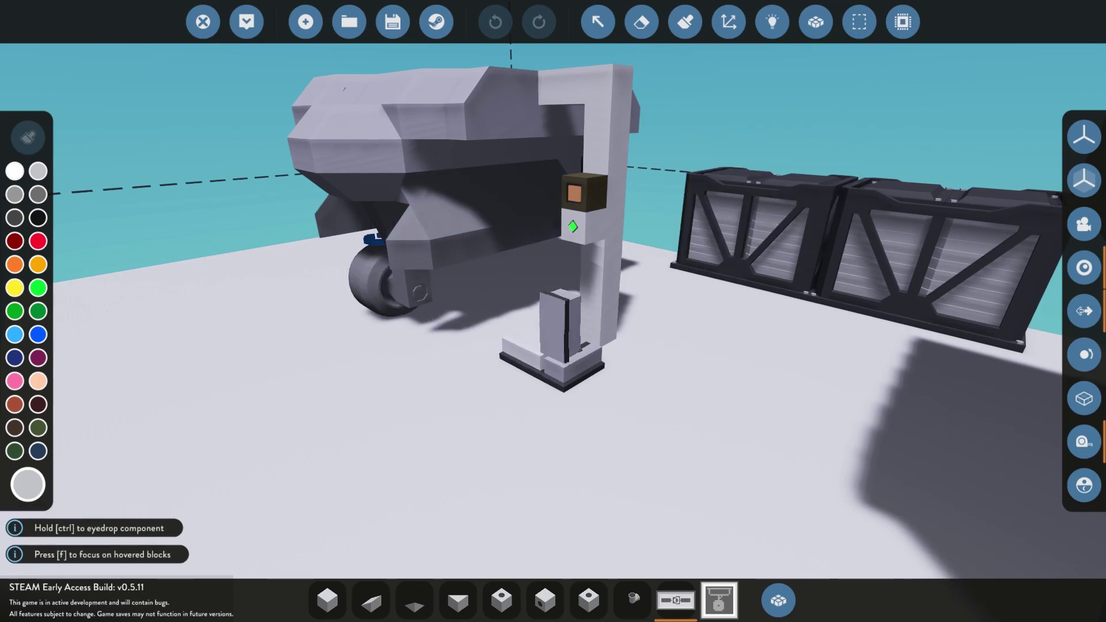
{"action": "key", "text": "a"}
{"action": "key", "text": "a"}
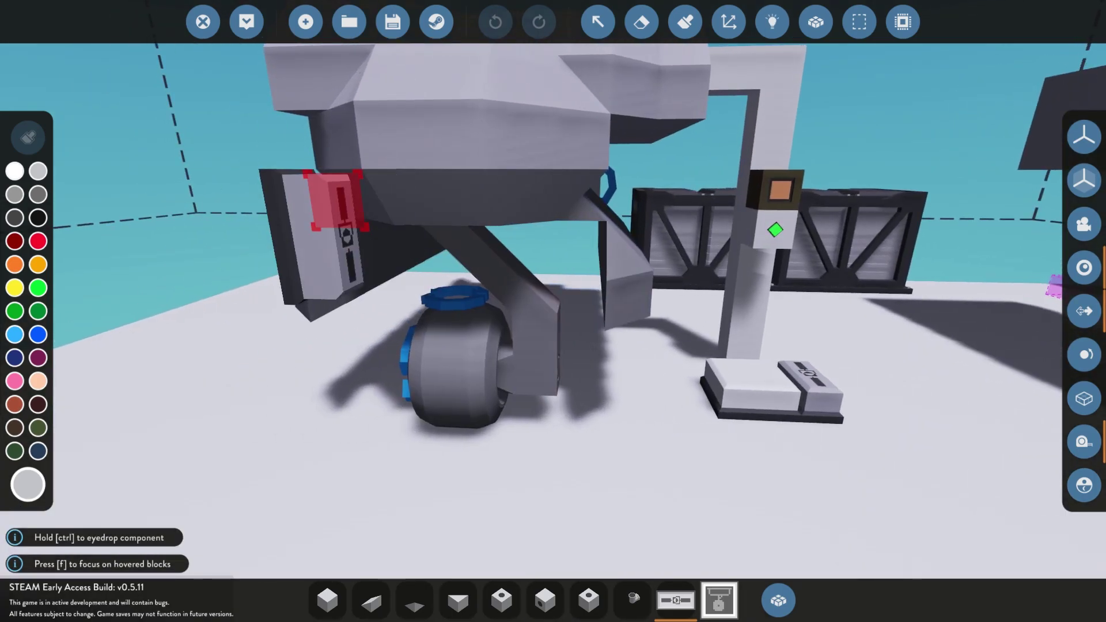
{"action": "key", "text": "s"}
{"action": "key", "text": "d"}
{"action": "key", "text": "d"}
{"action": "key", "text": "w"}
{"action": "right_click_drag", "start_coordinate": [336, 213], "coordinate": [317, 196]}
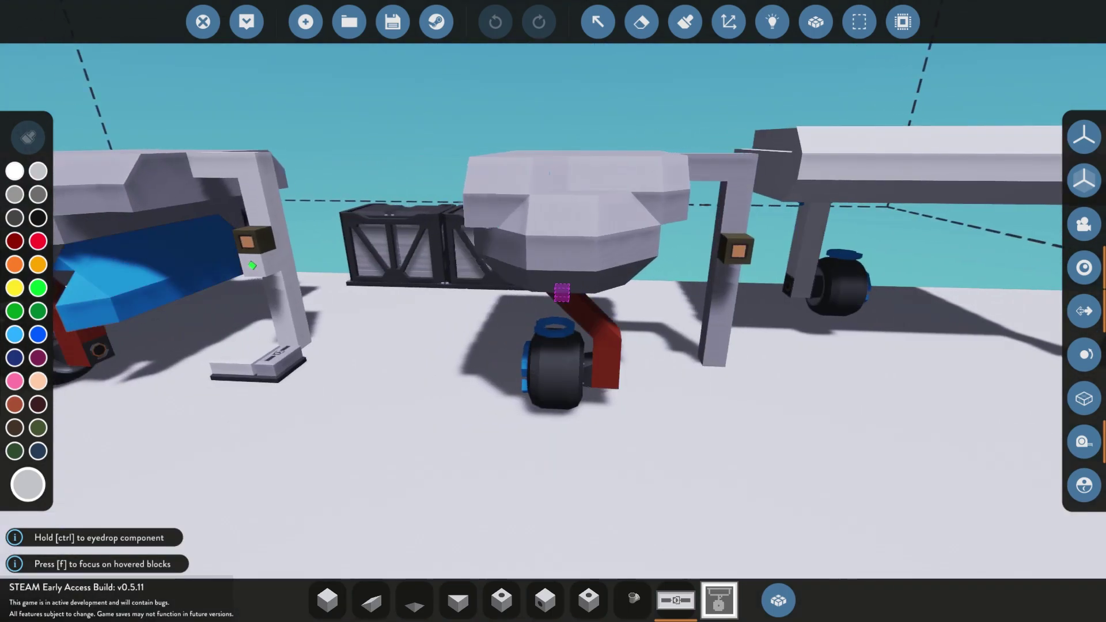
{"action": "left_click", "coordinate": [598, 22]}
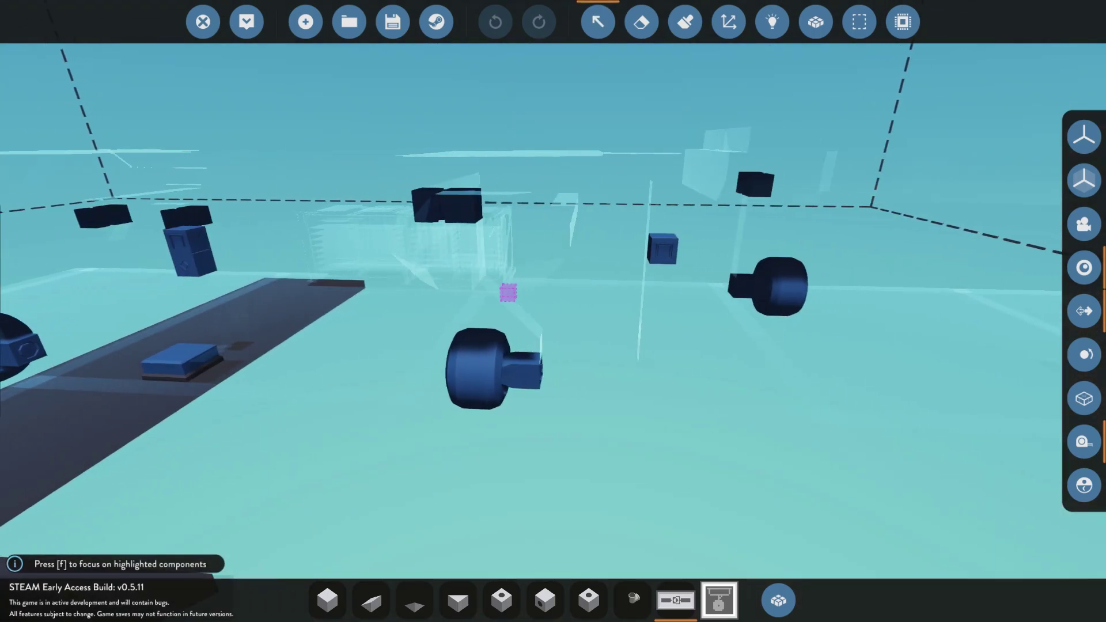
{"action": "left_click", "coordinate": [598, 22]}
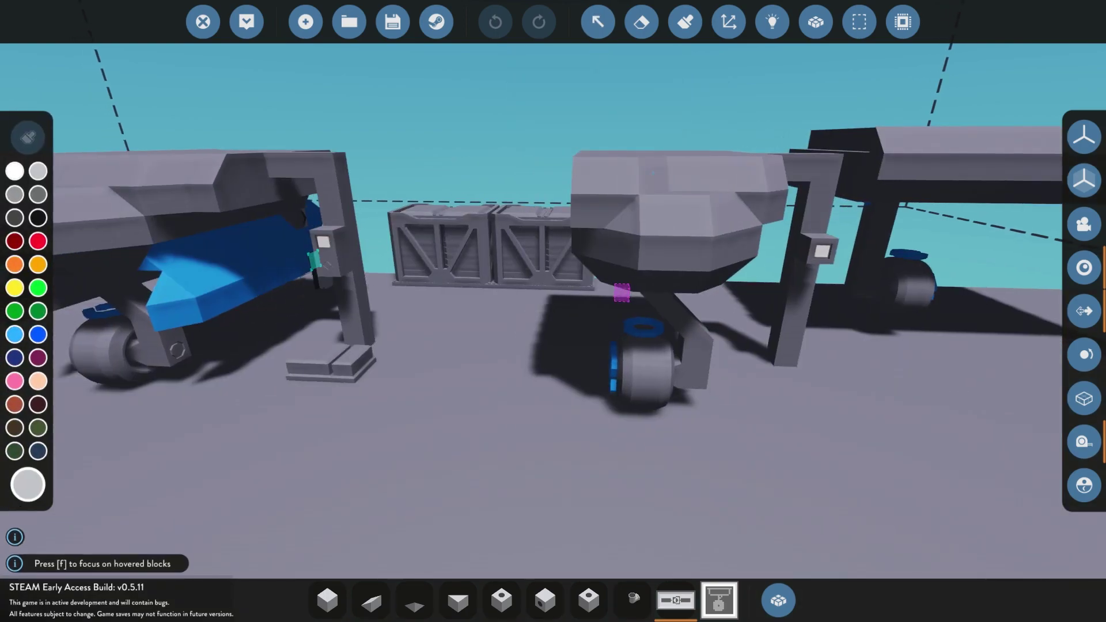
- Place a white indicator light below the toggle button on the pillars of the middle gear and the long-beam gear
{"action": "key", "text": "d"}
{"action": "key", "text": "w"}
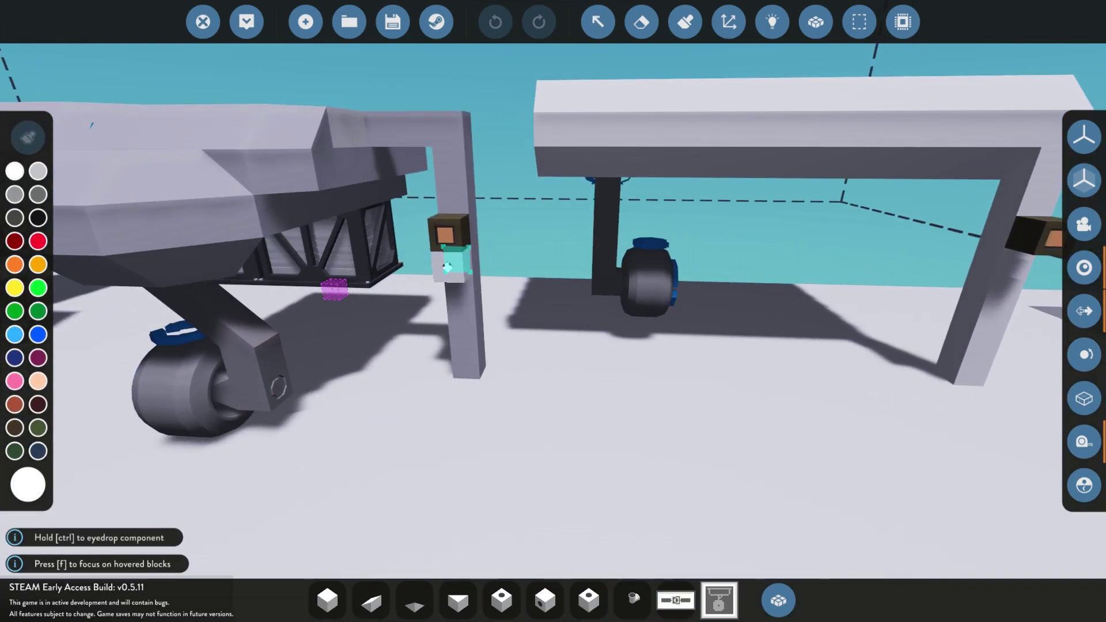
{"action": "key", "text": "d"}
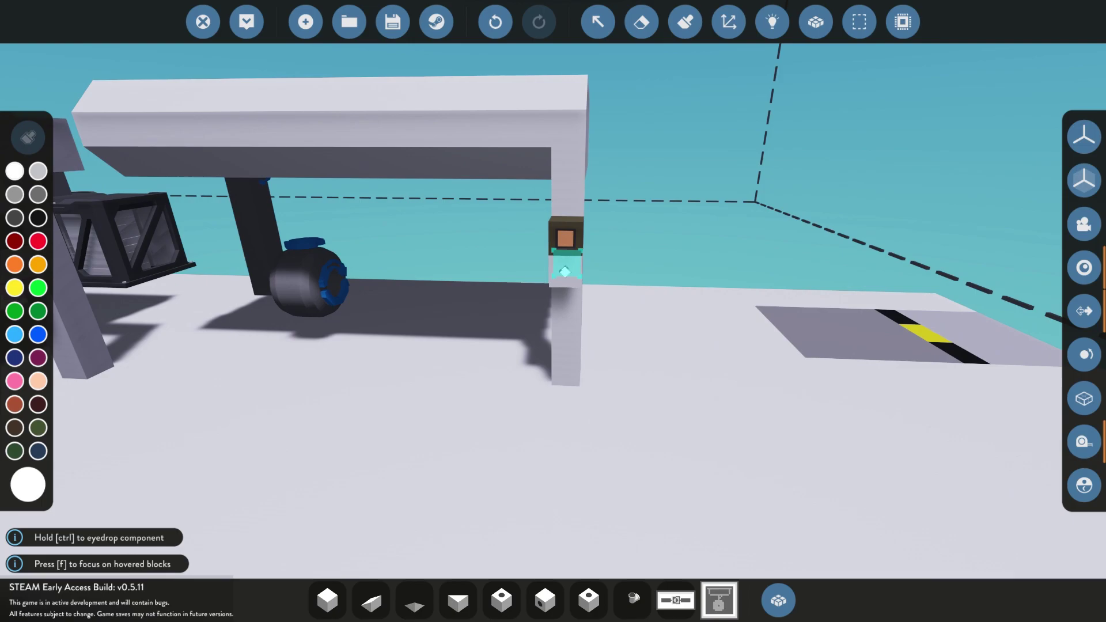
{"action": "key", "text": "s"}
{"action": "key", "text": "a"}
{"action": "key", "text": "w"}
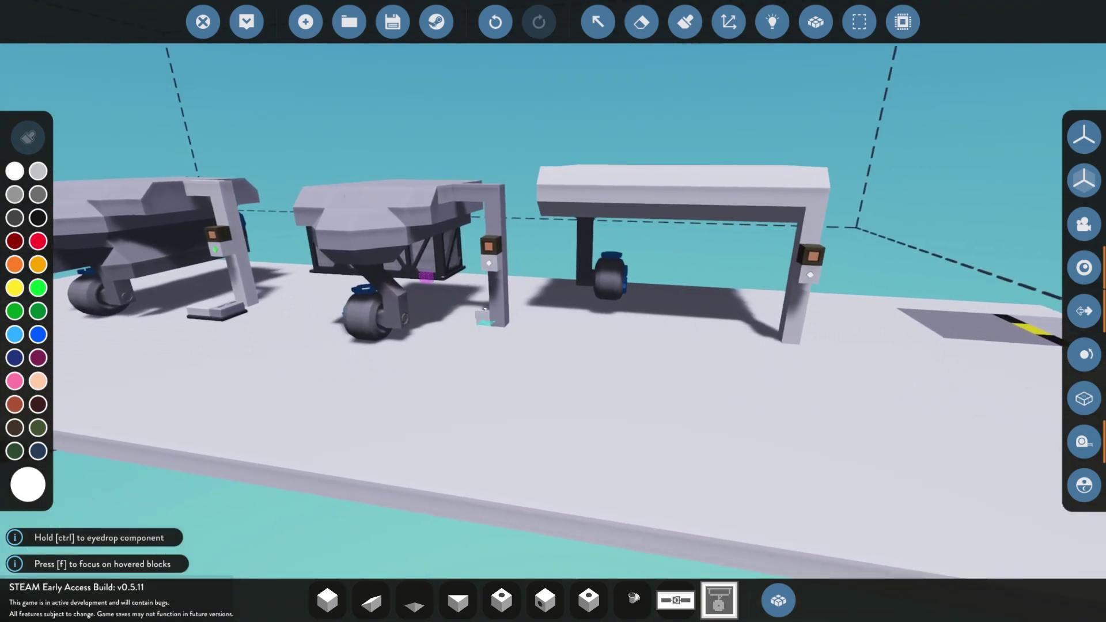
- Connect electrical power from the crate-shaped units to the new indicator lights on the middle and long-beam pillars
{"action": "left_click", "coordinate": [772, 22]}
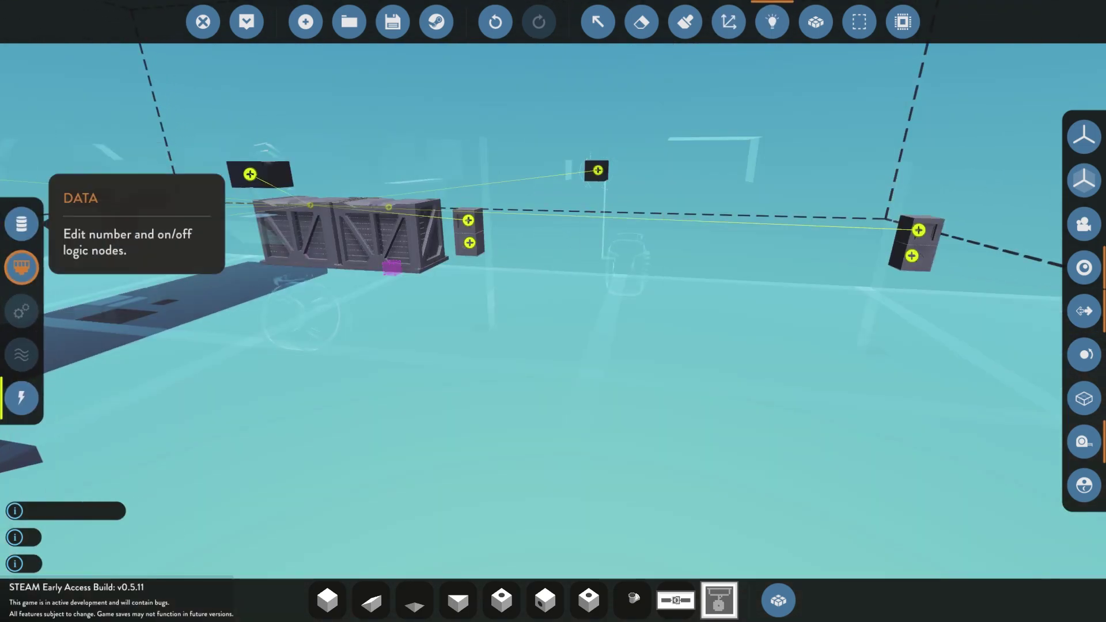
{"action": "left_click", "coordinate": [22, 397]}
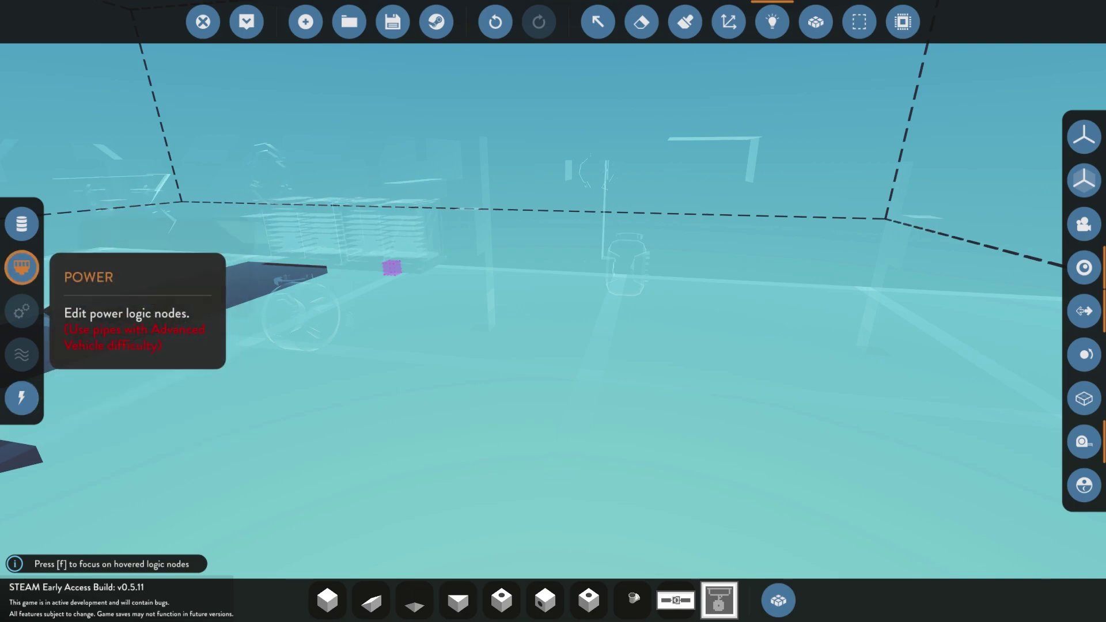
{"action": "left_click", "coordinate": [21, 397]}
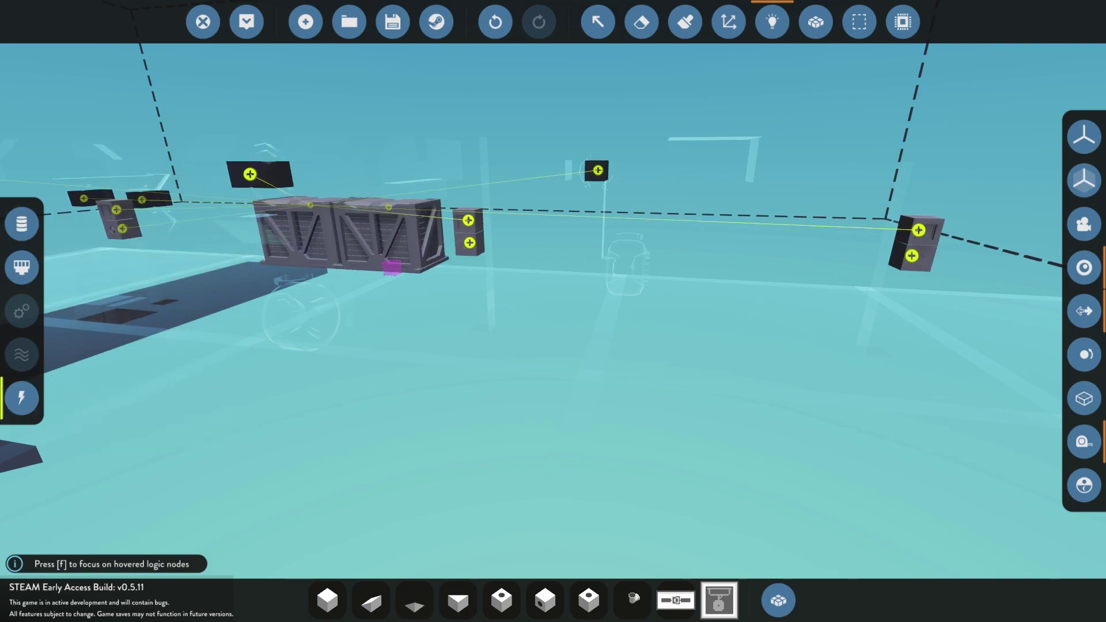
{"action": "left_click_drag", "start_coordinate": [309, 205], "coordinate": [430, 221]}
{"action": "key", "text": "d"}
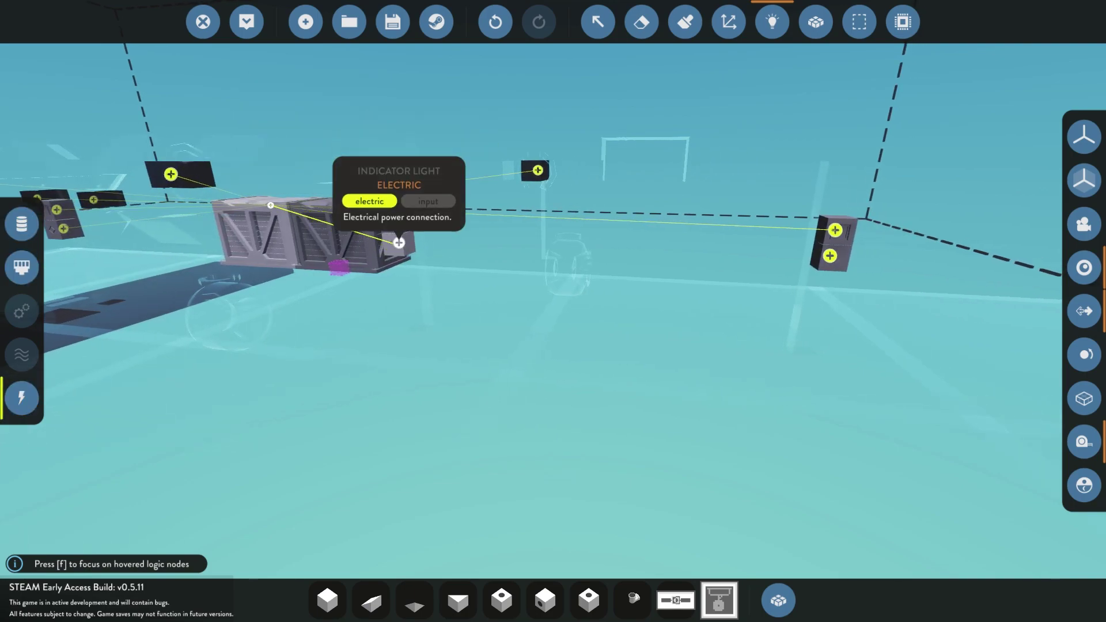
{"action": "left_click_drag", "start_coordinate": [799, 286], "coordinate": [830, 255]}
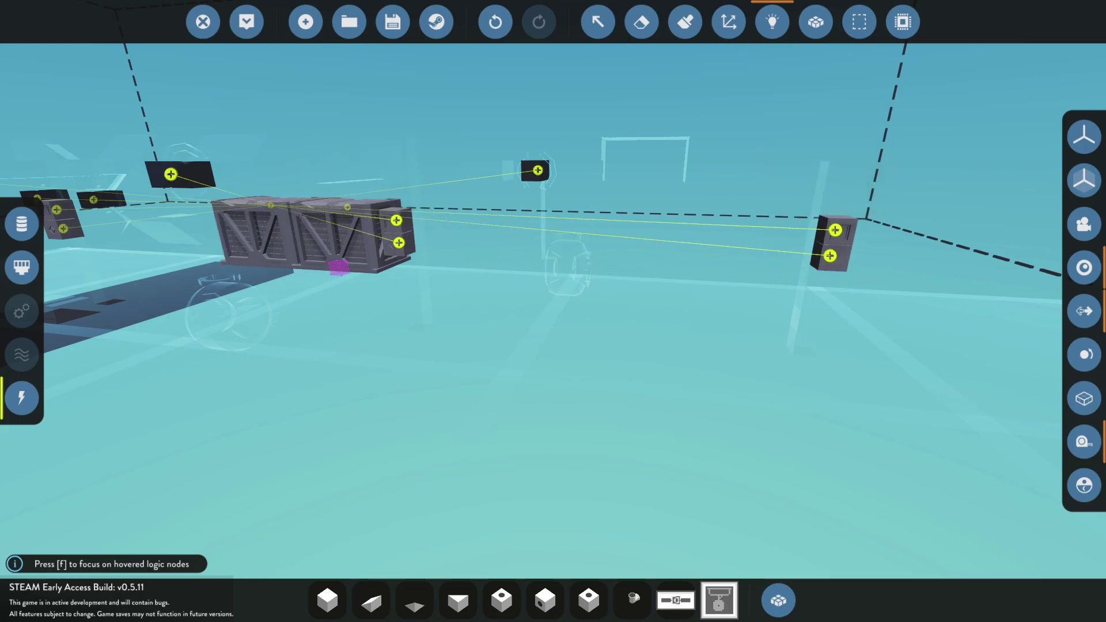
- Paint the middle pillar's indicator light red and the long-beam pillar's indicator light yellow
{"action": "left_click", "coordinate": [685, 22]}
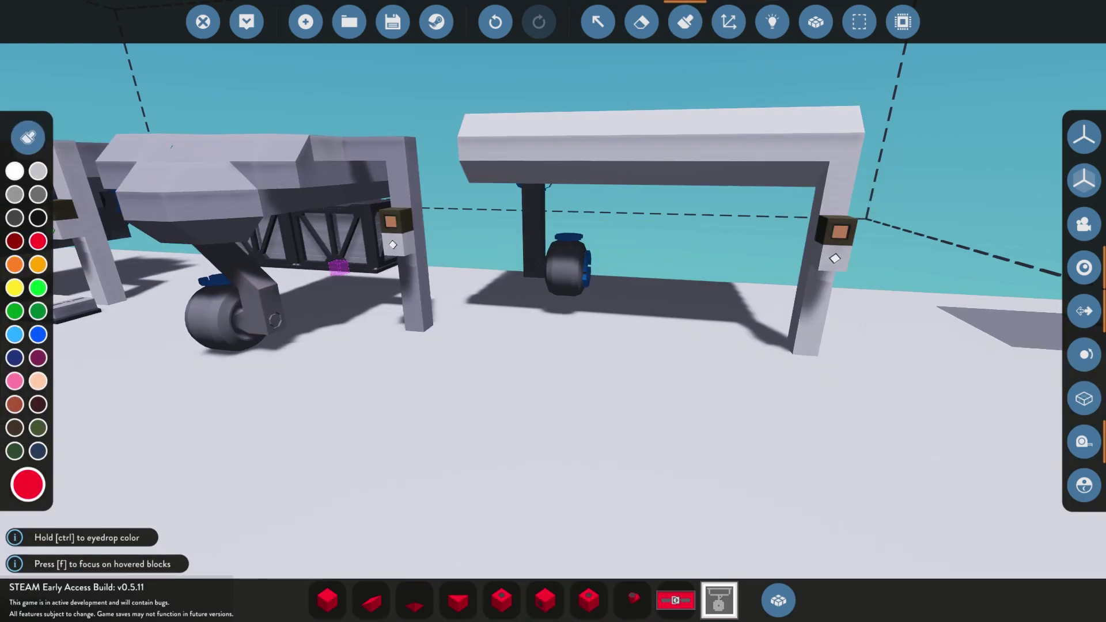
{"action": "left_click", "coordinate": [27, 137]}
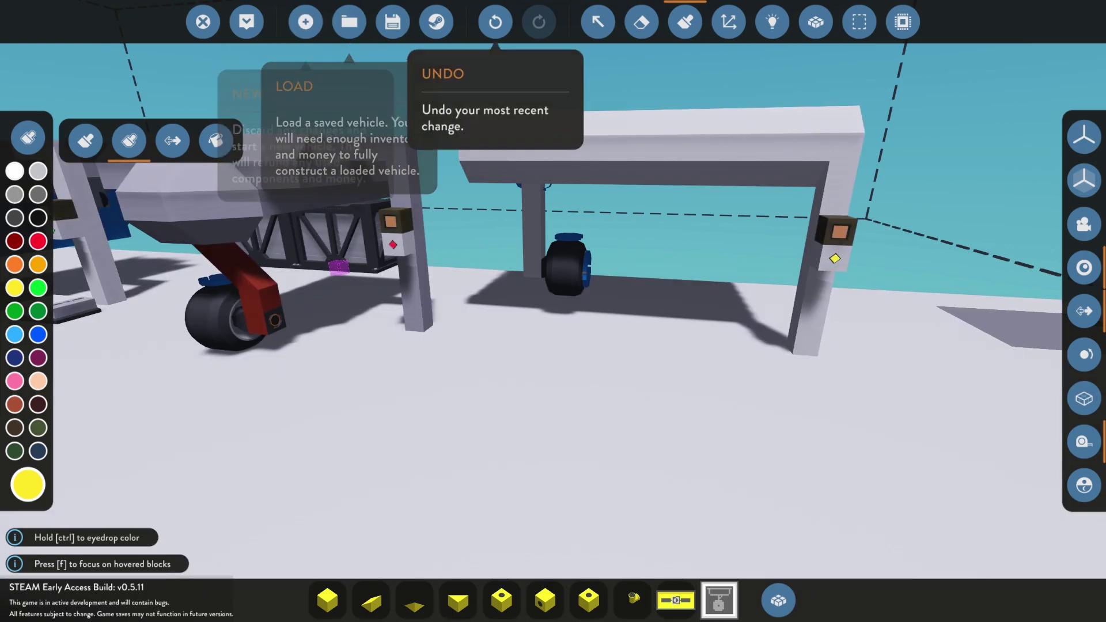
- Place a yellow Landing Gear with Bay Doors microcontroller on the floor beside the middle gear's pillar
{"action": "key", "text": "a"}
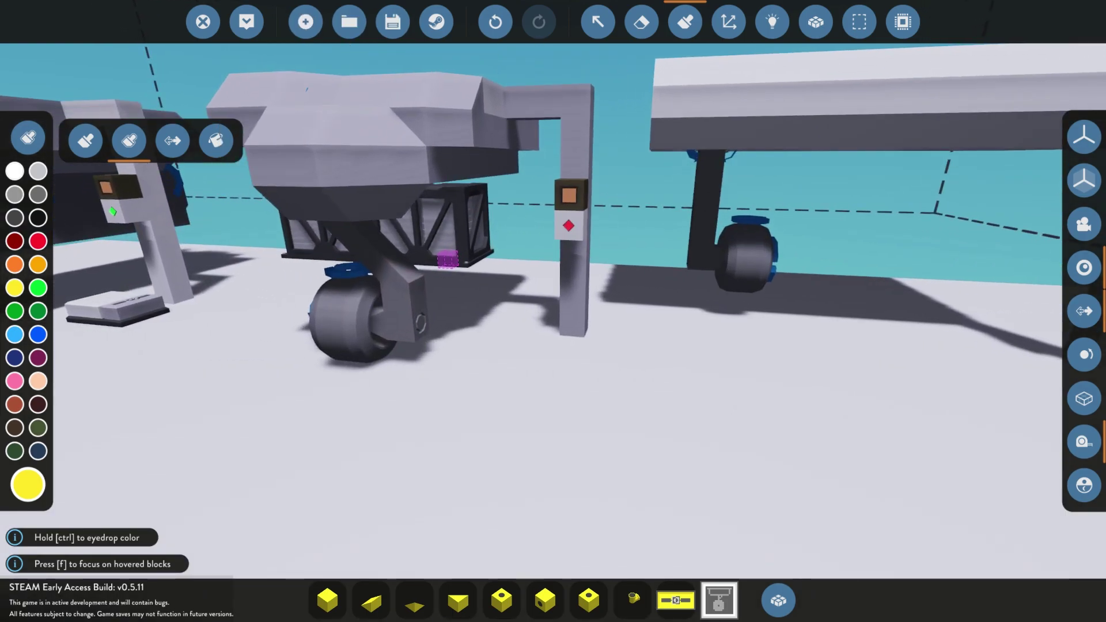
{"action": "mouse_move", "coordinate": [553, 311]}
{"action": "right_mouse_down"}
{"action": "mouse_move", "coordinate": [587, 363]}
{"action": "mouse_move", "coordinate": [438, 265]}
{"action": "mouse_move", "coordinate": [564, 415]}
{"action": "mouse_move", "coordinate": [414, 253]}
{"action": "mouse_move", "coordinate": [605, 285]}
{"action": "mouse_move", "coordinate": [578, 303]}
{"action": "mouse_move", "coordinate": [606, 307]}
{"action": "right_mouse_up"}
{"action": "key", "text": "s"}
{"action": "key", "text": "w"}
{"action": "key", "text": "d"}
{"action": "key", "text": "s"}
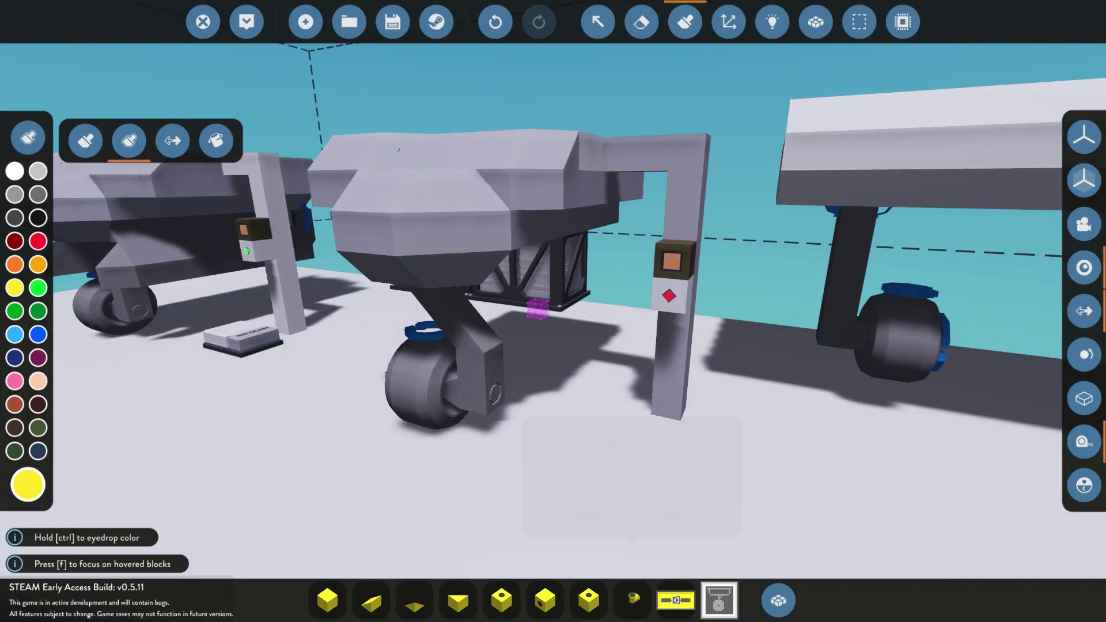
{"action": "left_click", "coordinate": [719, 600]}
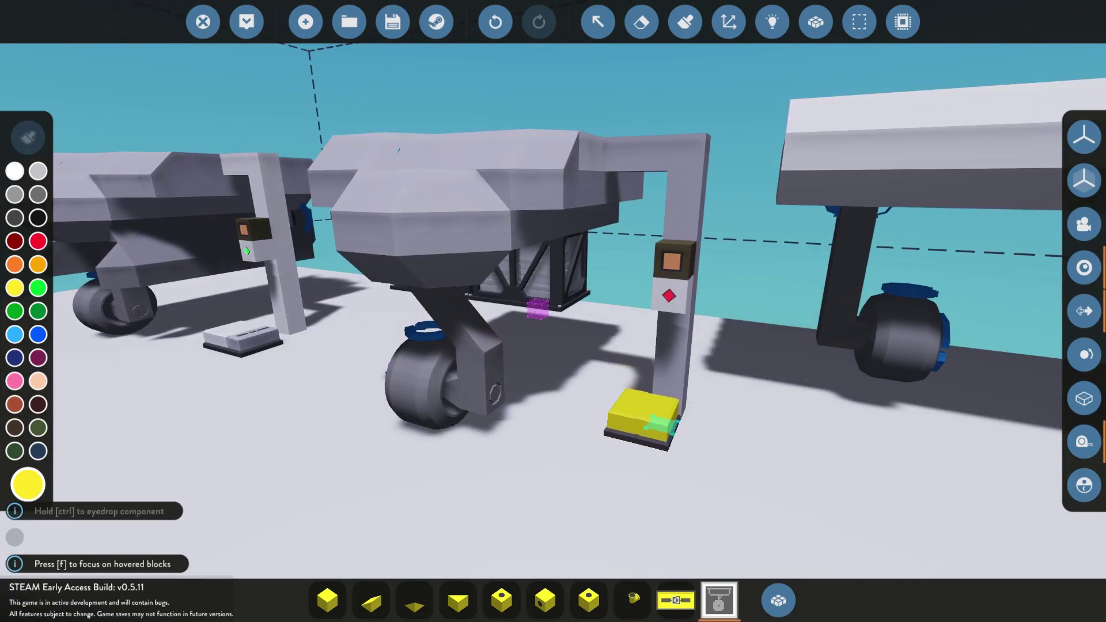
- Wire the yellow microcontroller to the middle gear's toggle button and indicator light, and its Wheels number output to the pivot above the wheel
{"action": "key", "text": "d"}
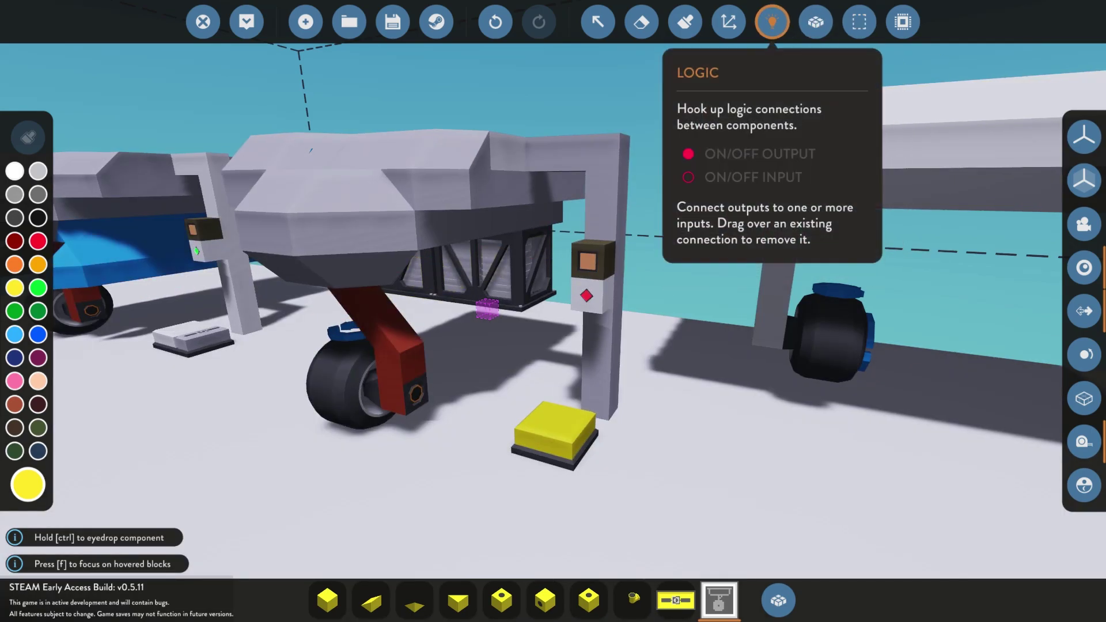
{"action": "left_click", "coordinate": [771, 22]}
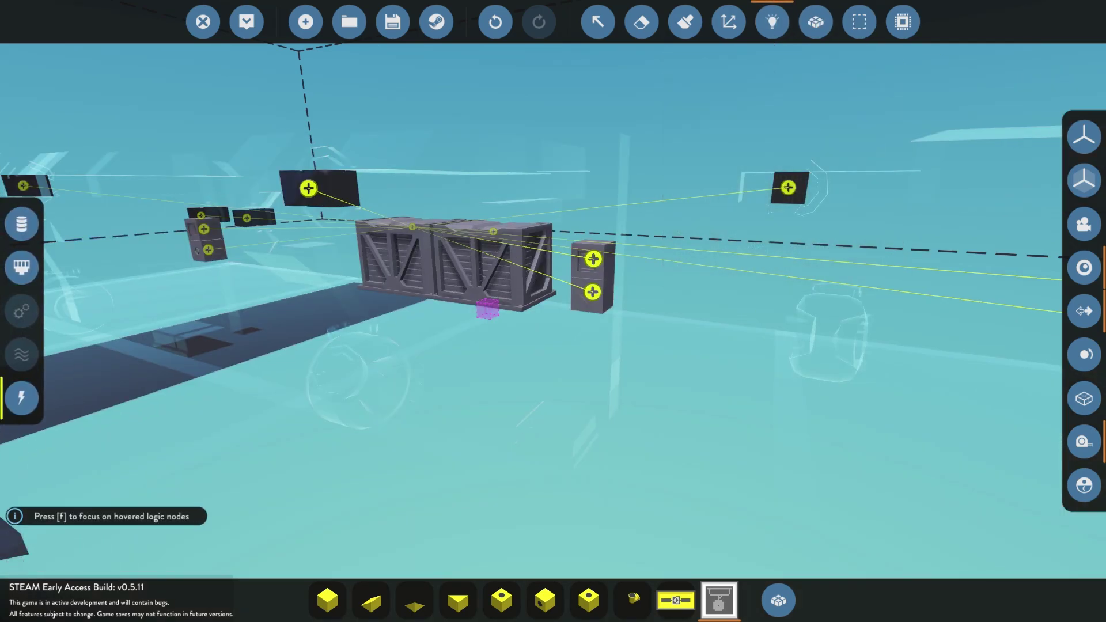
{"action": "key", "text": "w"}
{"action": "key", "text": "d"}
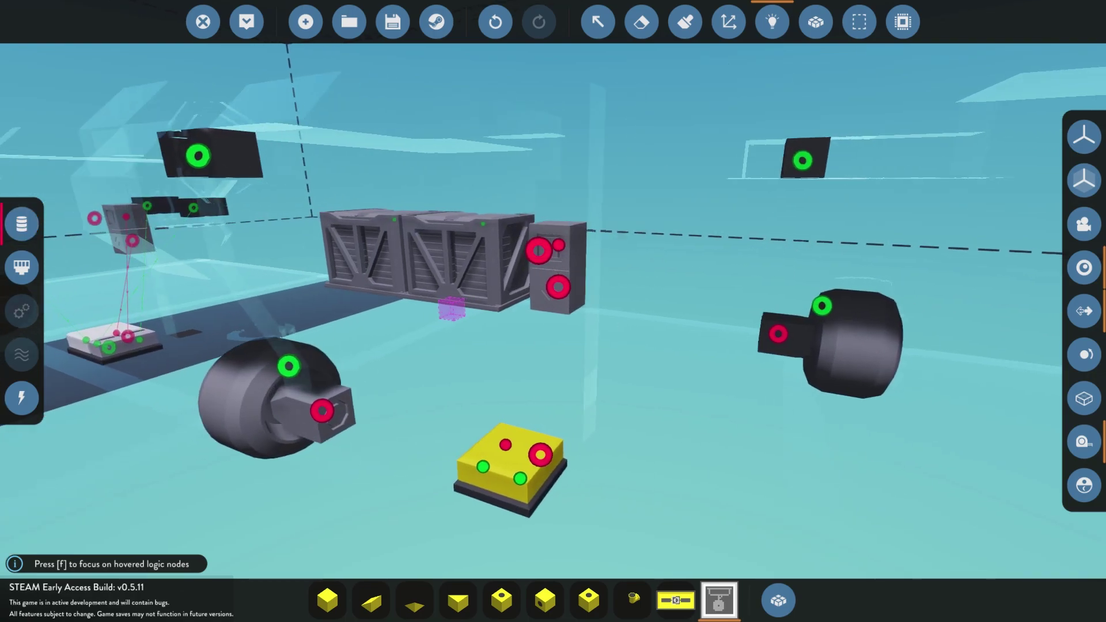
{"action": "left_click_drag", "start_coordinate": [553, 247], "coordinate": [552, 287]}
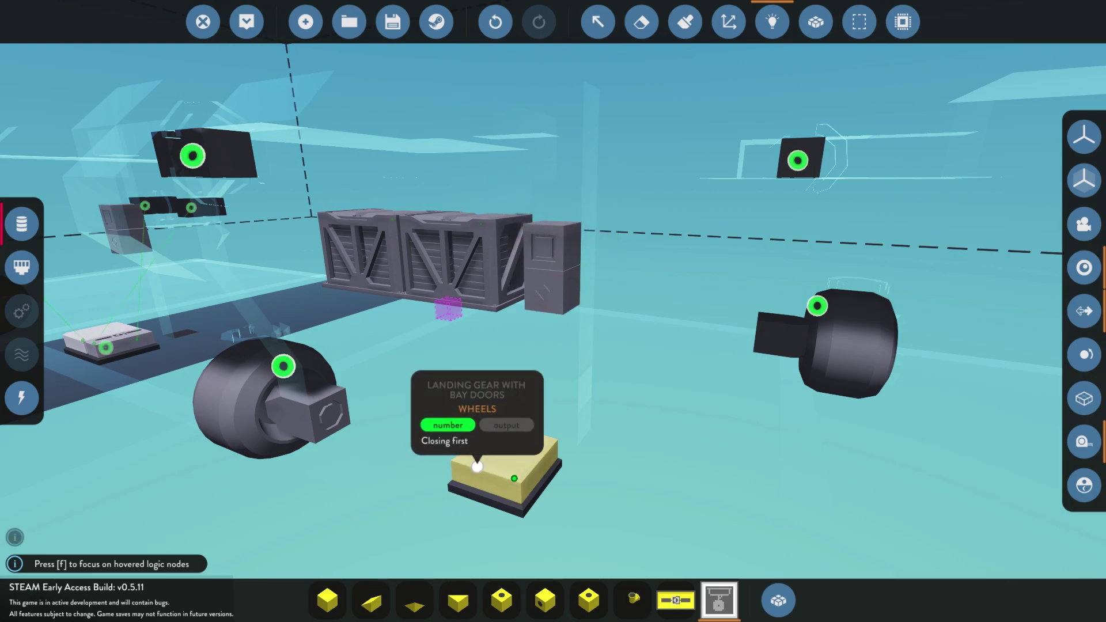
{"action": "left_click_drag", "start_coordinate": [477, 466], "coordinate": [263, 345]}
{"action": "left_click_drag", "start_coordinate": [192, 155], "coordinate": [193, 156]}
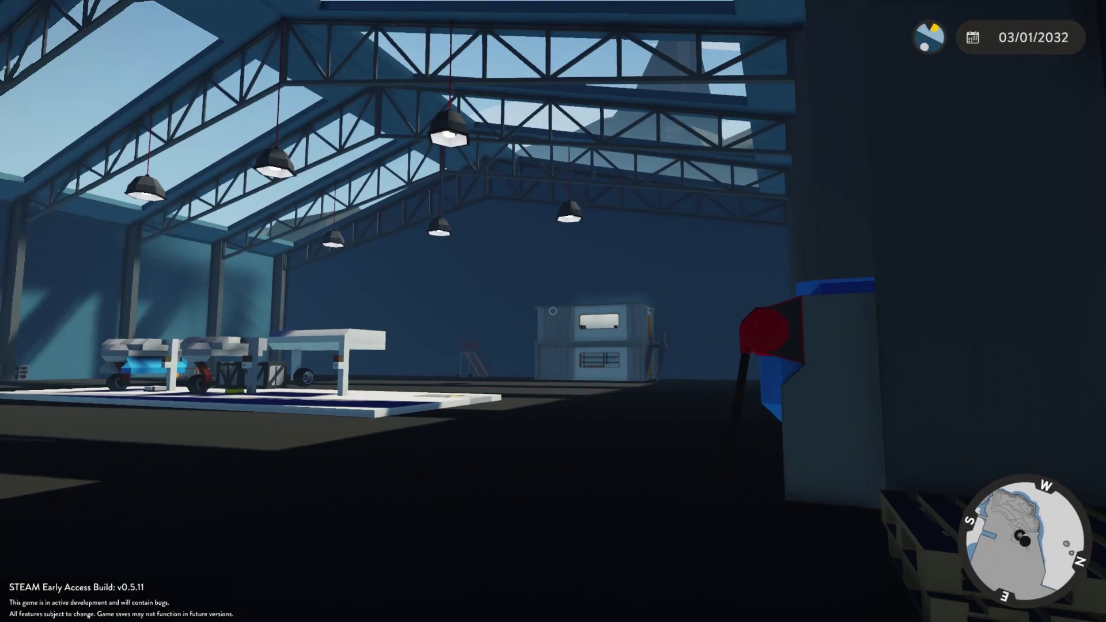
- Spawn the vehicle, walk up to the middle gear's pillar and switch its toggle button on
{"action": "key", "text": "w"}
{"action": "key", "text": "w"}
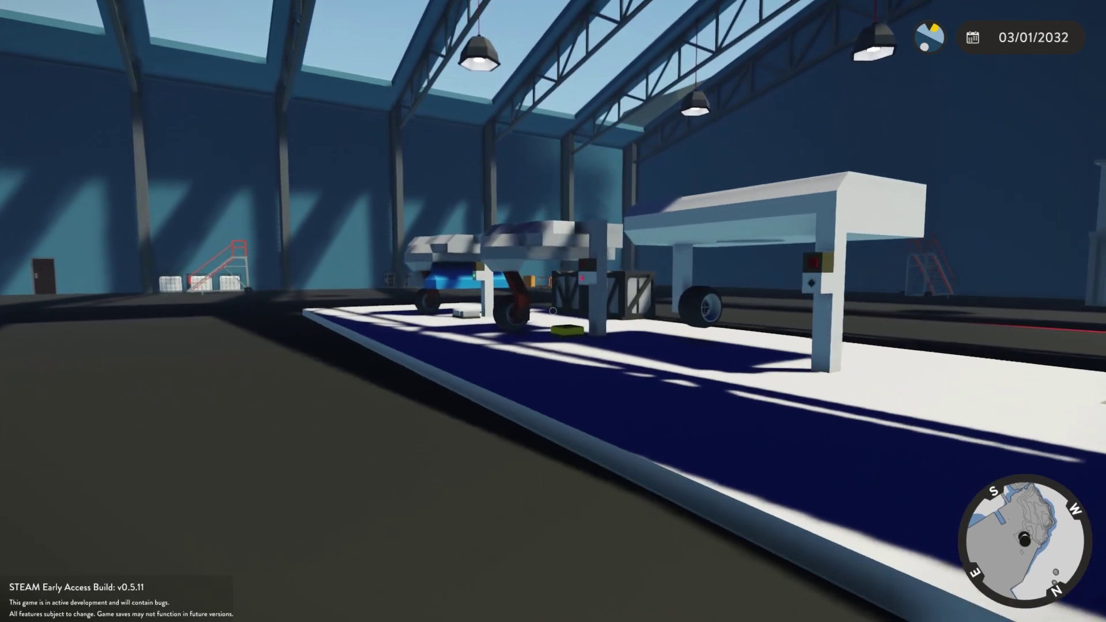
{"action": "key", "text": "s"}
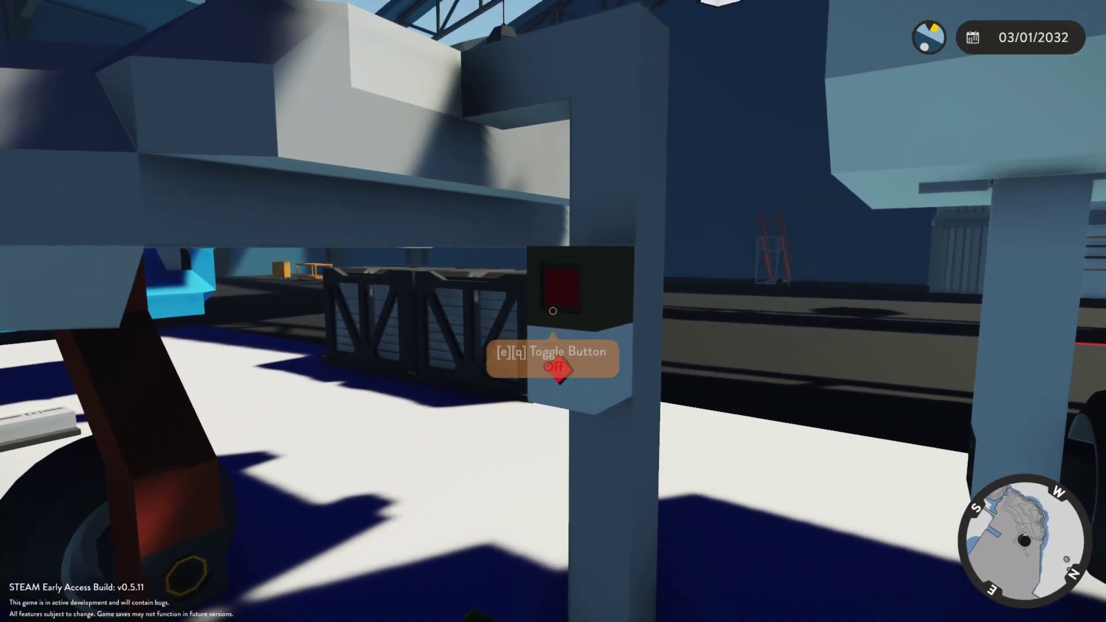
{"action": "key", "text": "e"}
{"action": "key", "text": "s"}
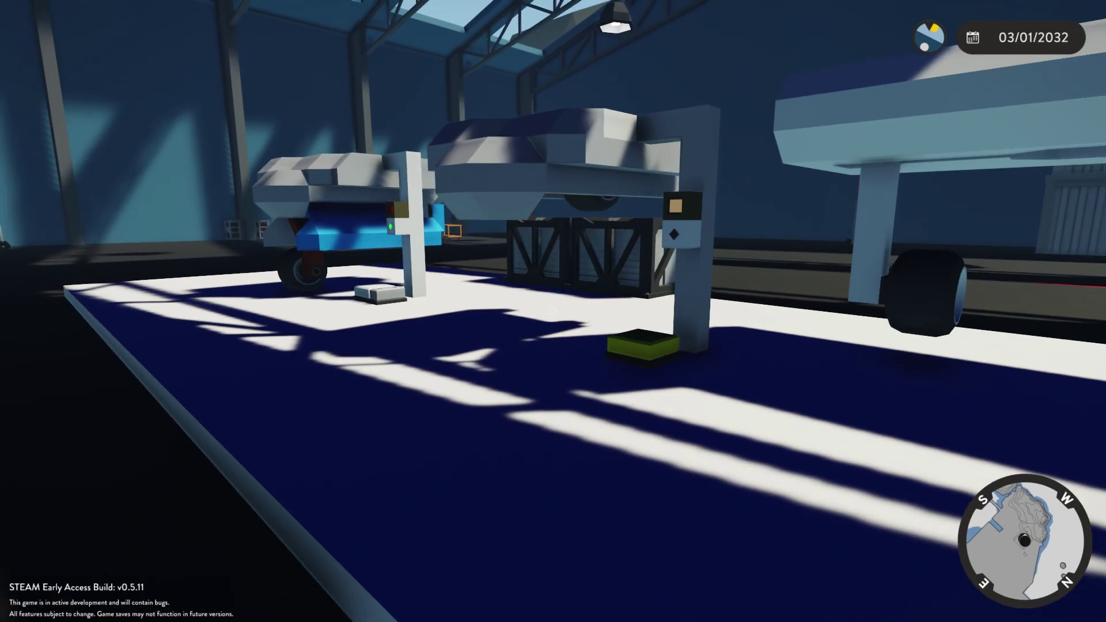
- Inspect the middle gear's indicator light and yellow microcontroller up close, and return the vehicle to the workbench editor
{"action": "key", "text": "w"}
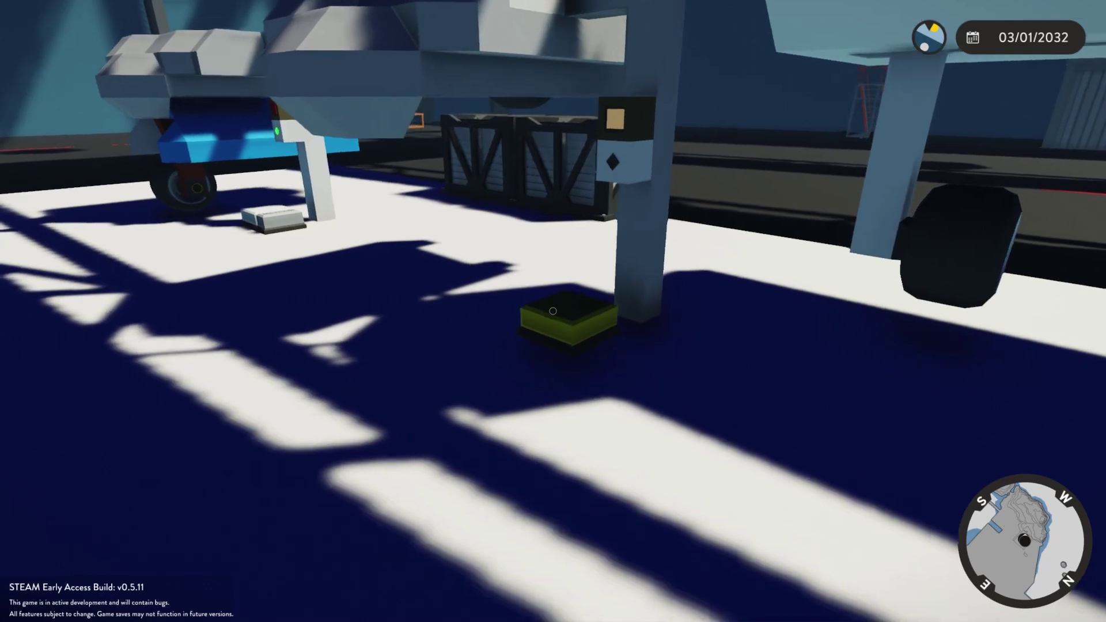
{"action": "key", "text": "s"}
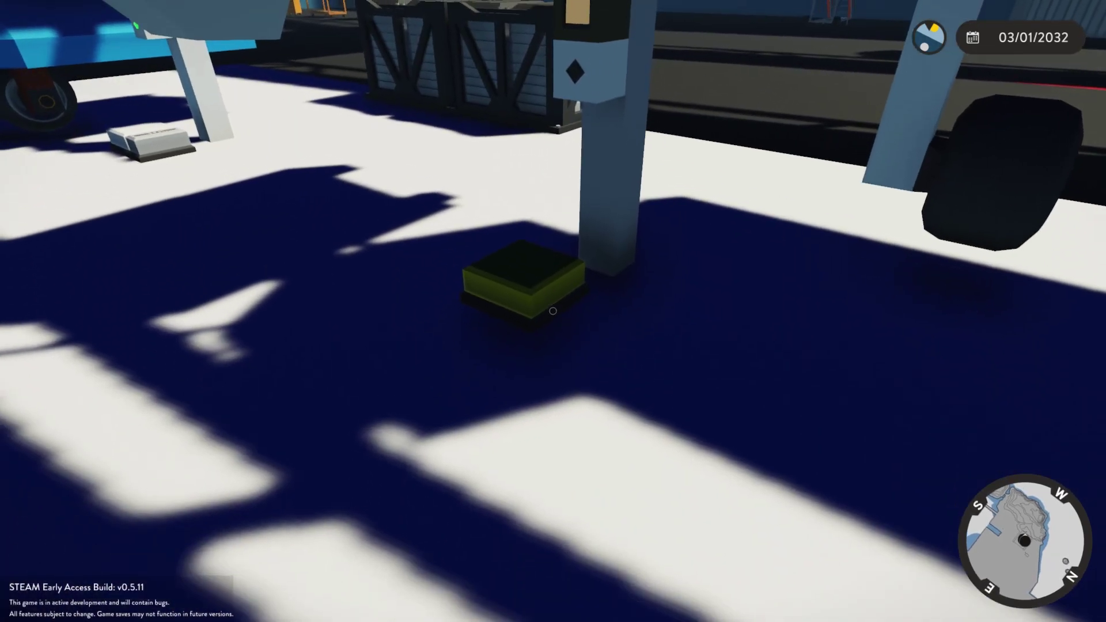
{"action": "key", "text": "w"}
{"action": "key", "text": "e"}
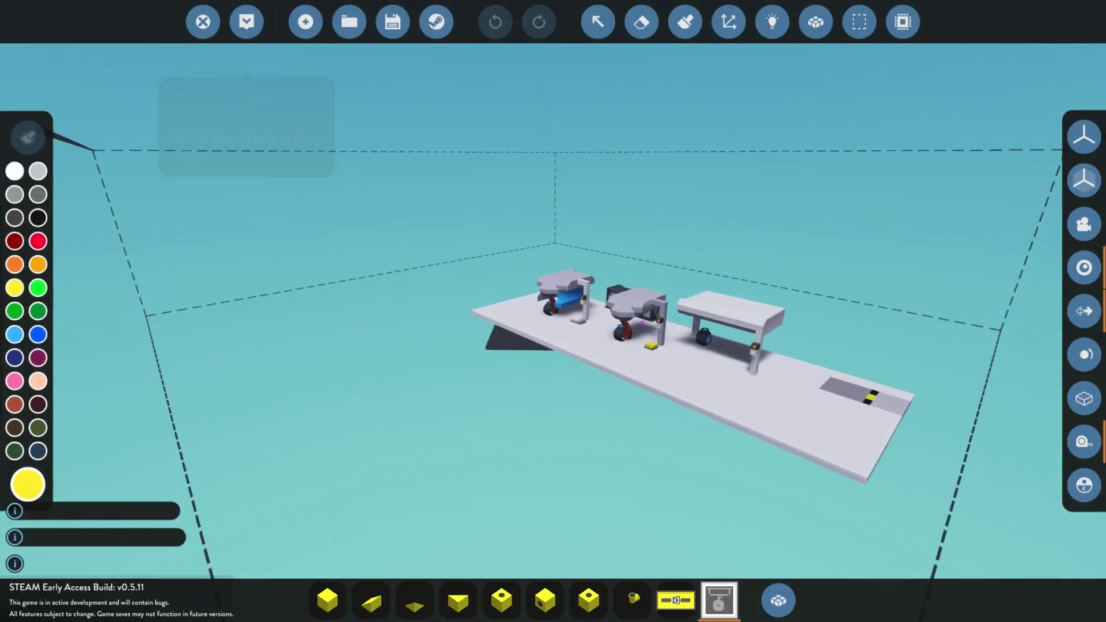
- Place a yellow Landing Gear with Bay Doors microcontroller on the floor beside the pillar of the flat-topped third gear
{"action": "key", "text": "w"}
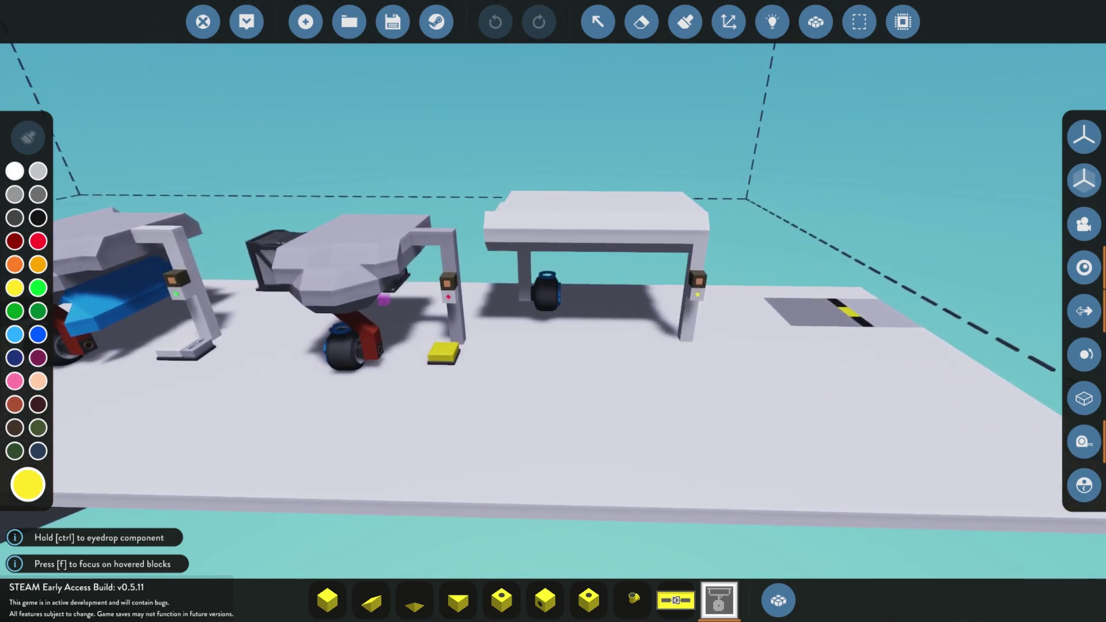
{"action": "key", "text": "d"}
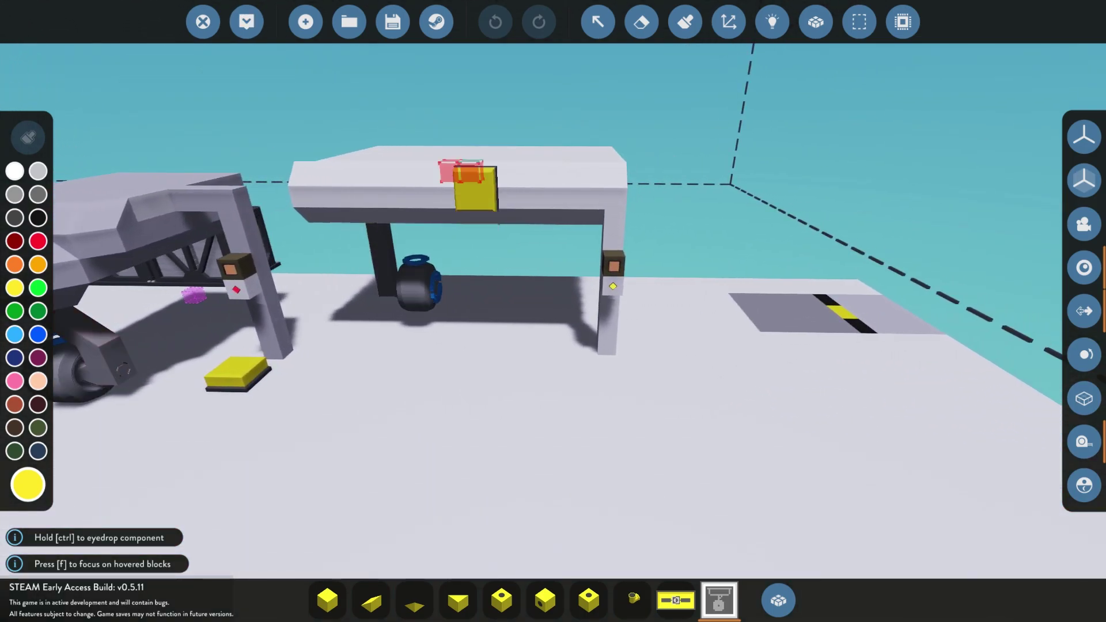
{"action": "key", "text": "w"}
{"action": "right_click_drag", "start_coordinate": [461, 113], "coordinate": [535, 213]}
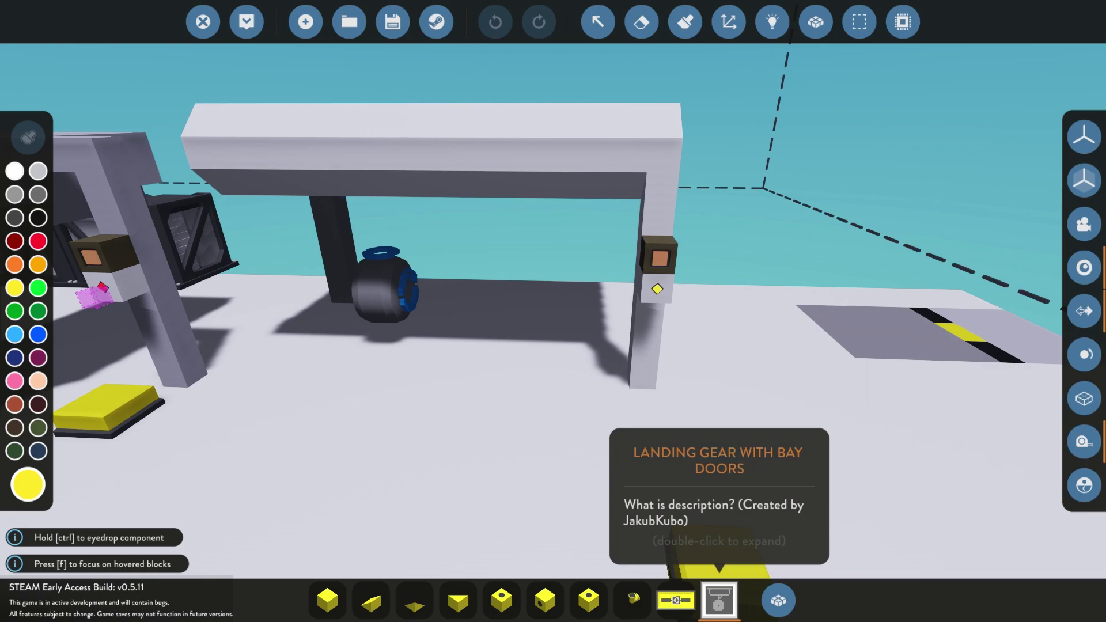
{"action": "left_click", "coordinate": [636, 396]}
{"action": "key", "text": "d"}
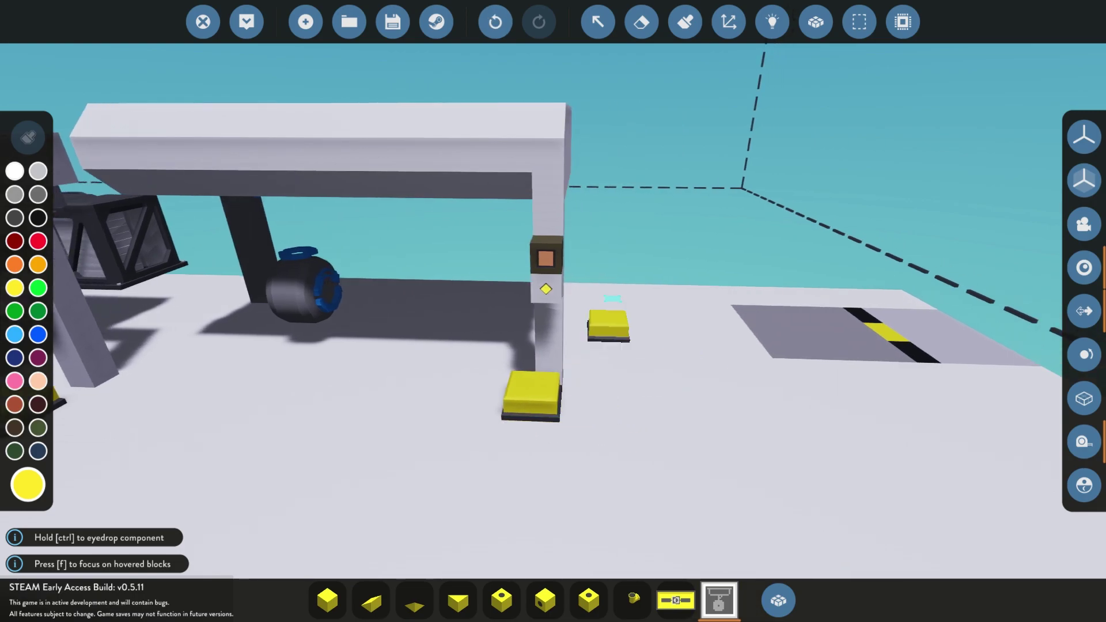
- Wire the new microcontroller to the third gear's toggle button and indicator light, and its Wheels number output to the wheel strut's pivot
{"action": "left_click", "coordinate": [772, 22]}
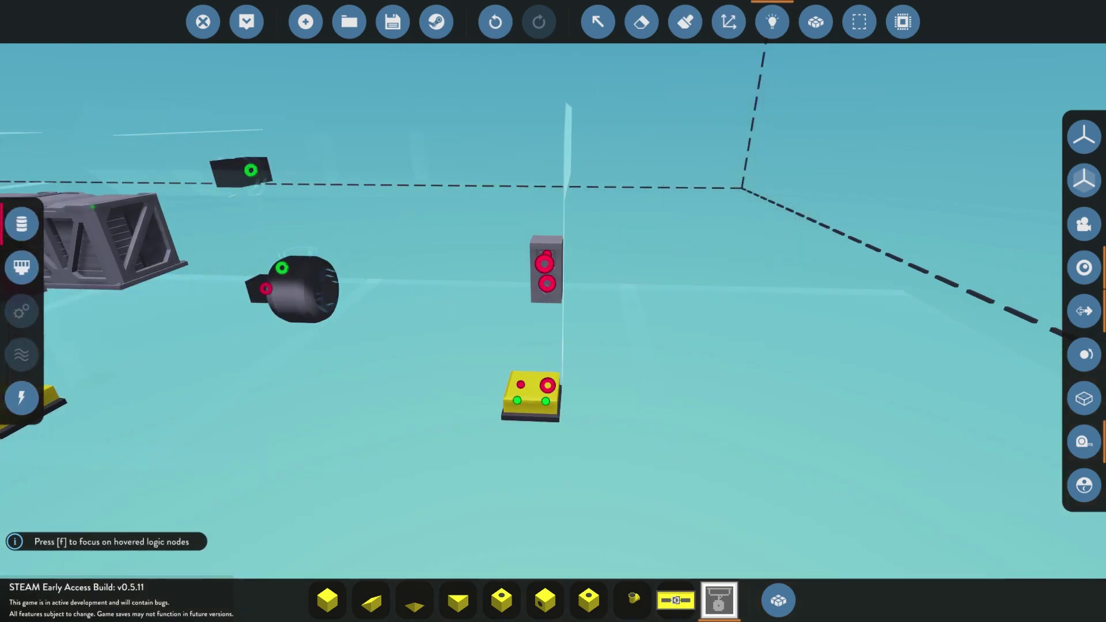
{"action": "key", "text": "d"}
{"action": "left_click_drag", "start_coordinate": [449, 254], "coordinate": [461, 385]}
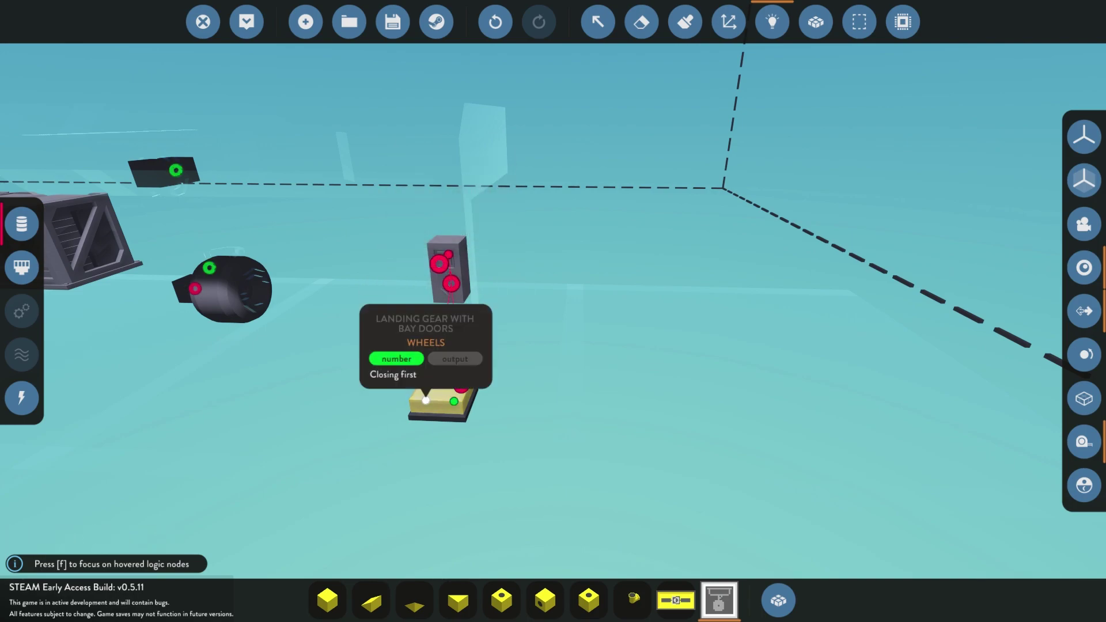
{"action": "key", "text": "a"}
{"action": "left_click_drag", "start_coordinate": [426, 400], "coordinate": [382, 373]}
{"action": "left_click_drag", "start_coordinate": [298, 170], "coordinate": [297, 170]}
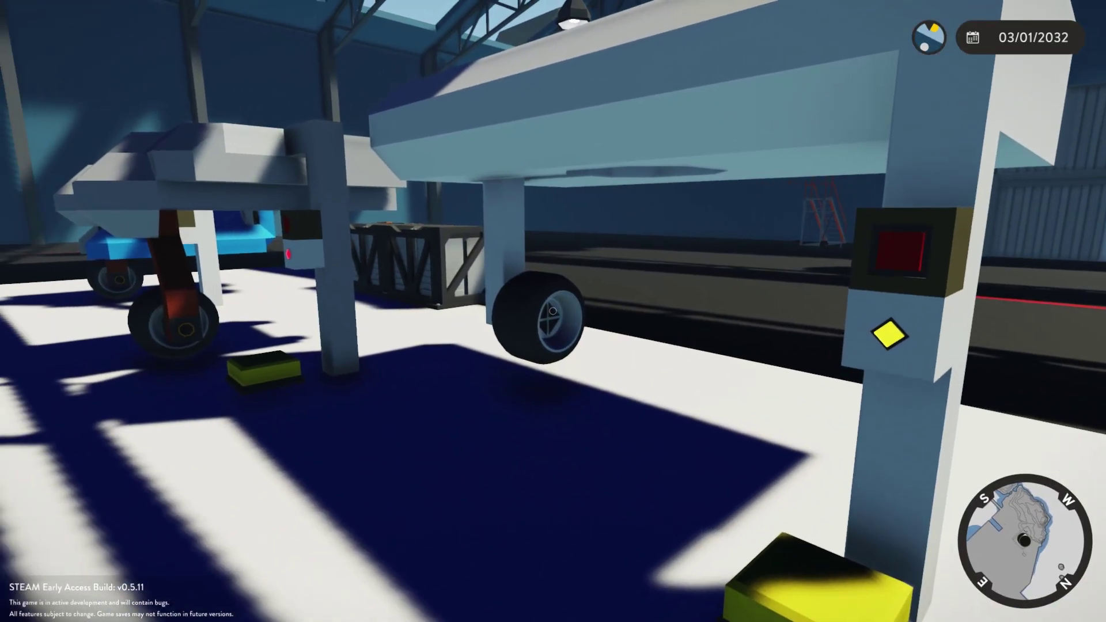
- Spawn the vehicle, switch on the third gear's toggle button and step back to view the whole gear
{"action": "key", "text": "e"}
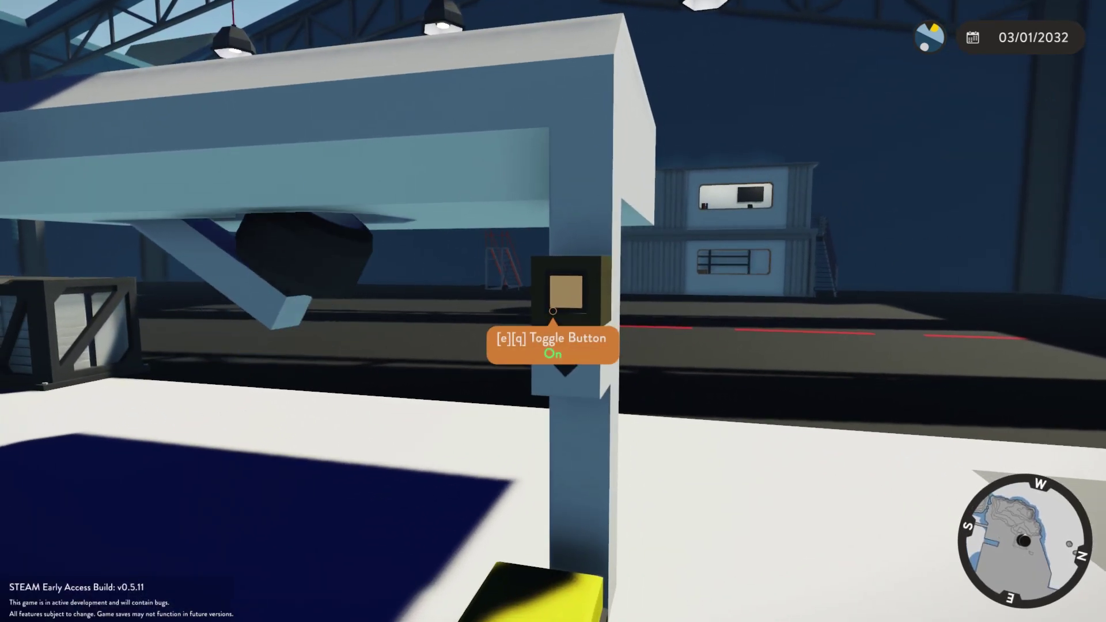
{"action": "key", "text": "s"}
{"action": "key", "text": "a"}
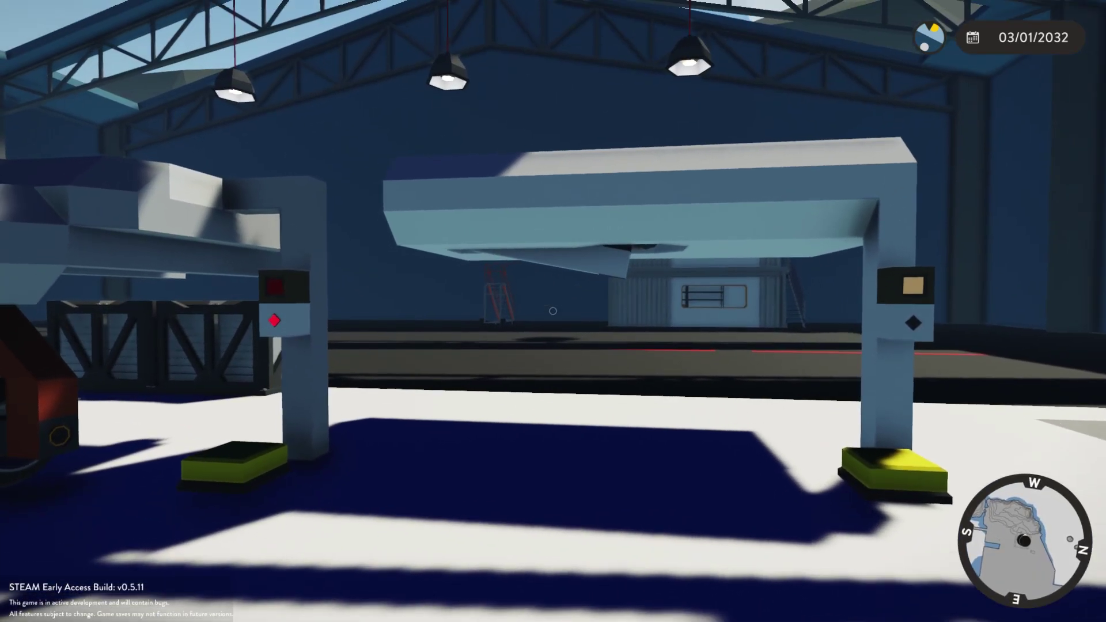
- Examine how the third gear's wheel and strut fit into the bay beneath the housing, and return the vehicle to the workbench editor
{"action": "key", "text": "space"}
{"action": "key", "text": "w"}
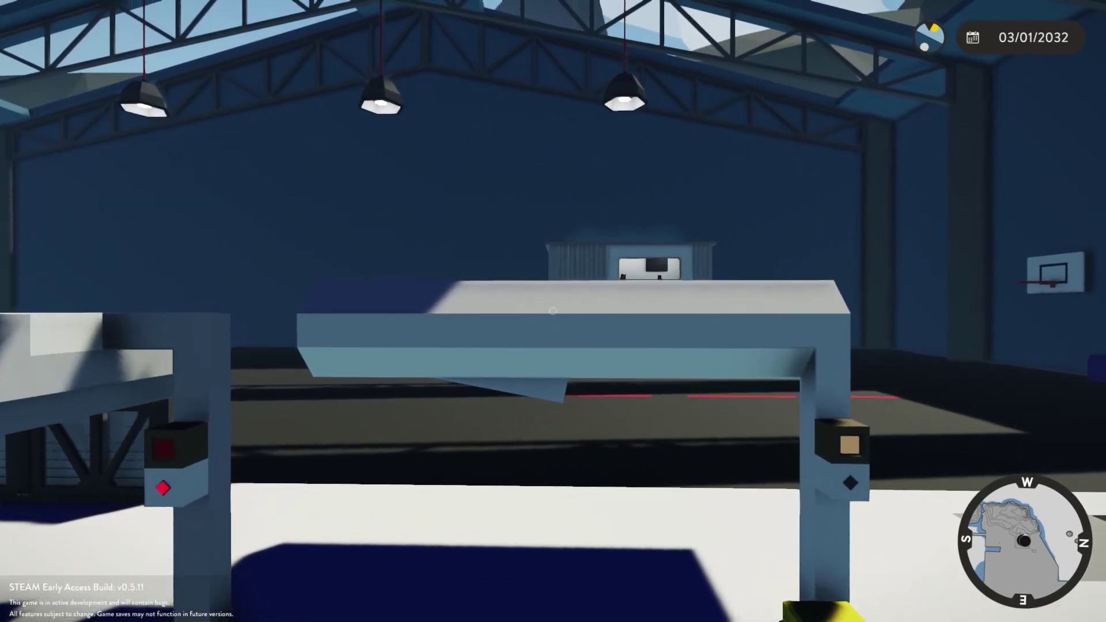
{"action": "key", "text": "w"}
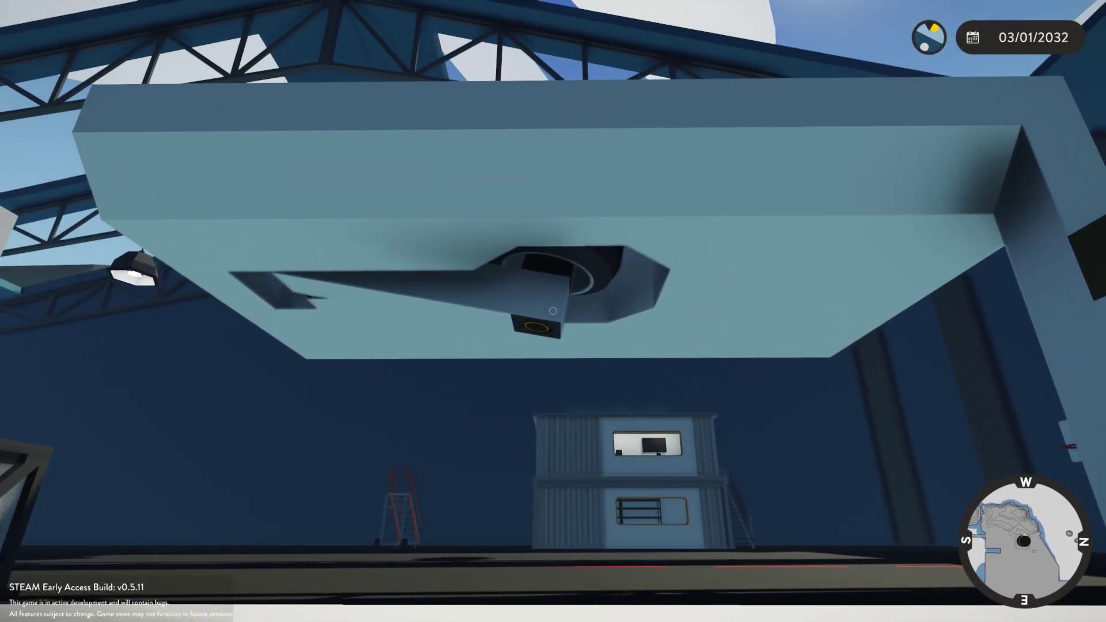
{"action": "key", "text": "d"}
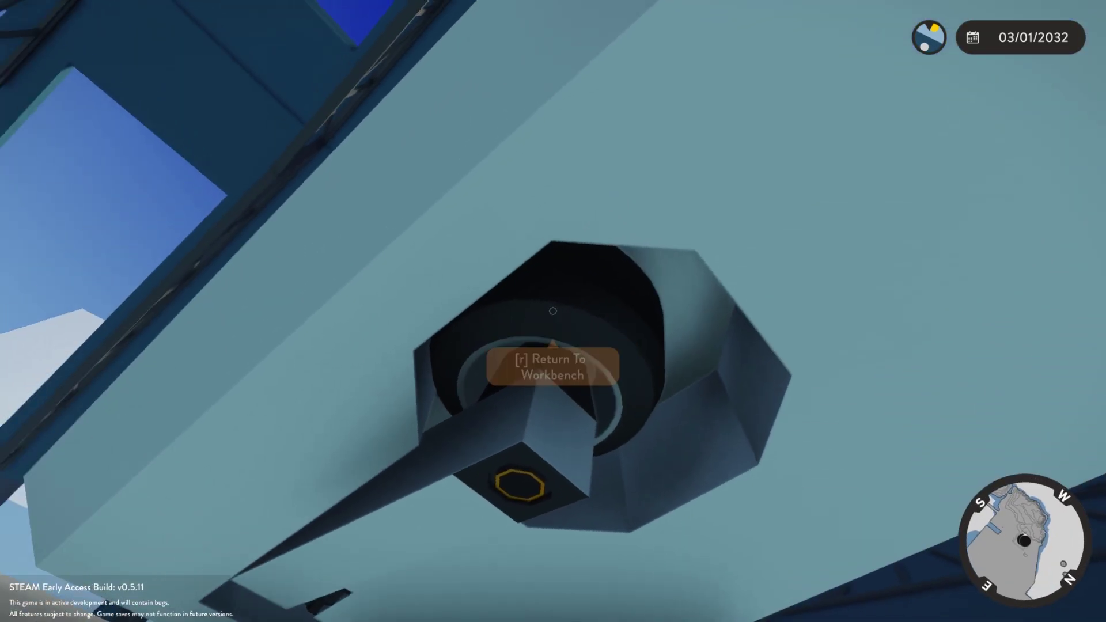
{"action": "key", "text": "s"}
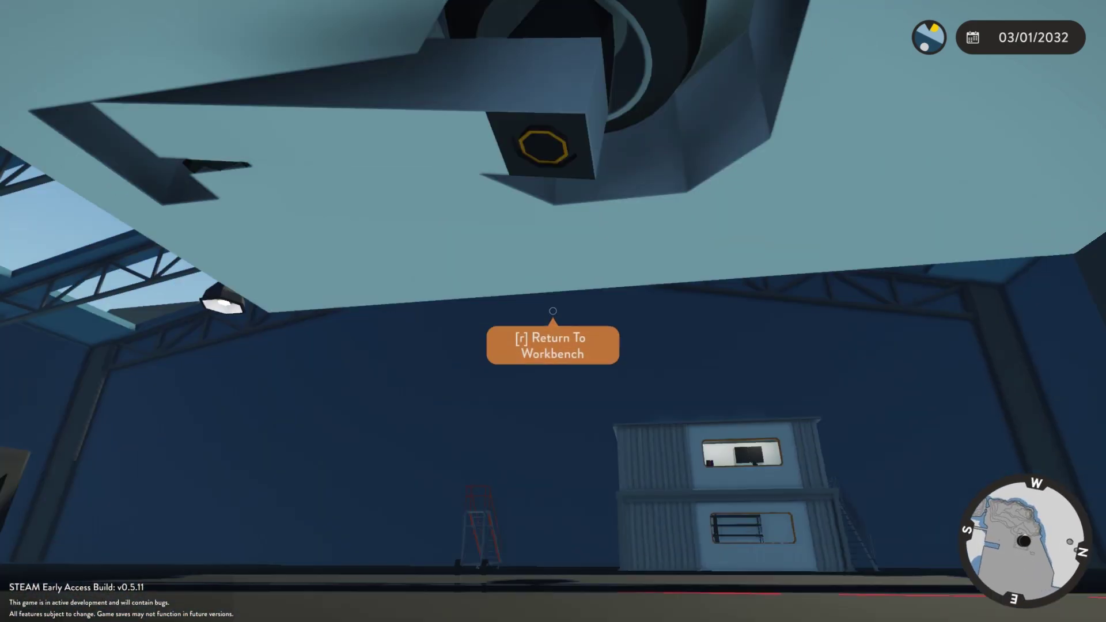
{"action": "key", "text": "a"}
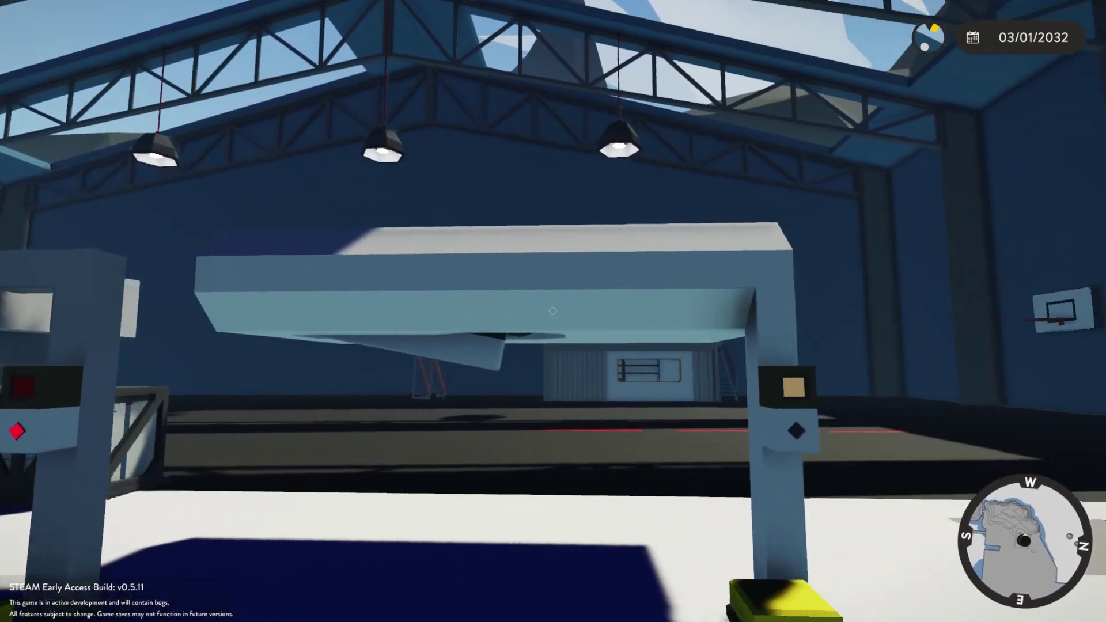
{"action": "key", "text": "d"}
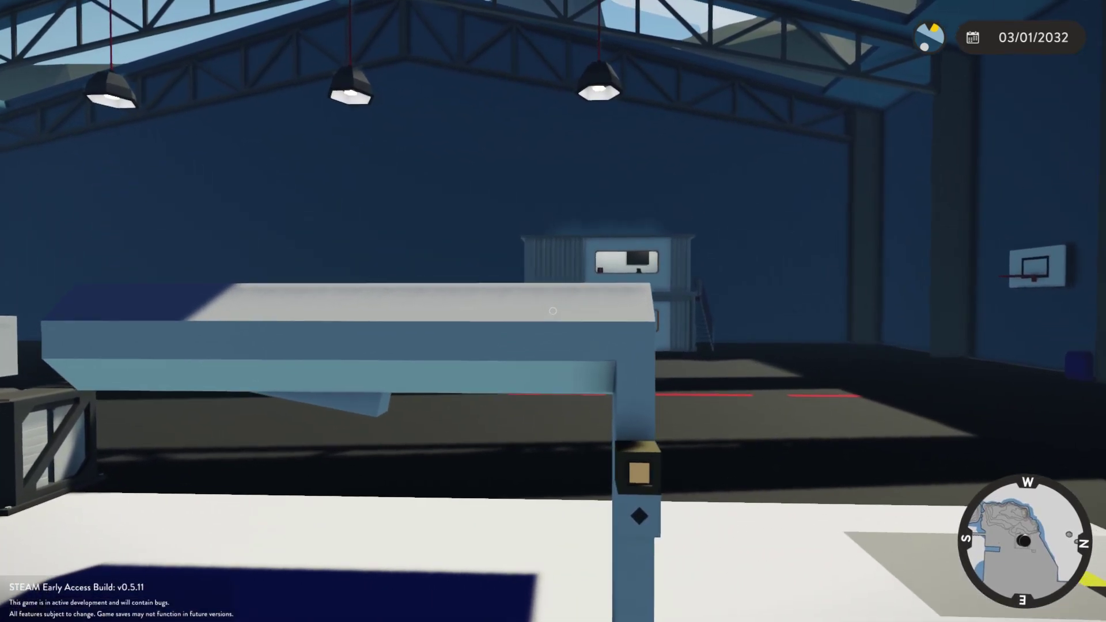
{"action": "key", "text": "s"}
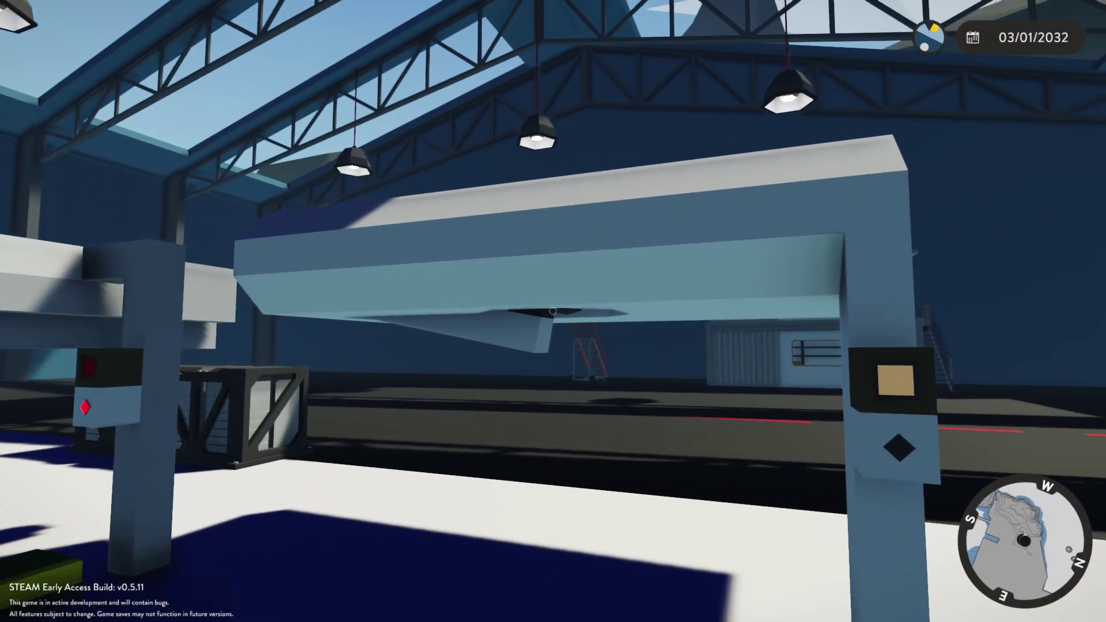
{"action": "key", "text": "a"}
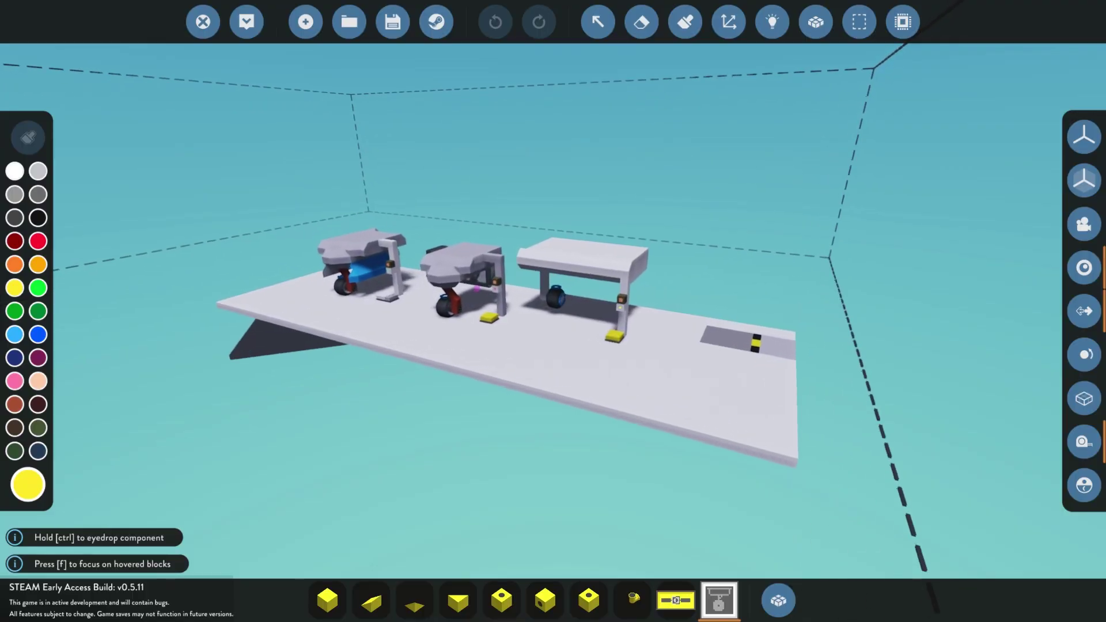
- Erase the two blocks of the third gear's vertical strut directly above the wheel's axle block
{"action": "key", "text": "f"}
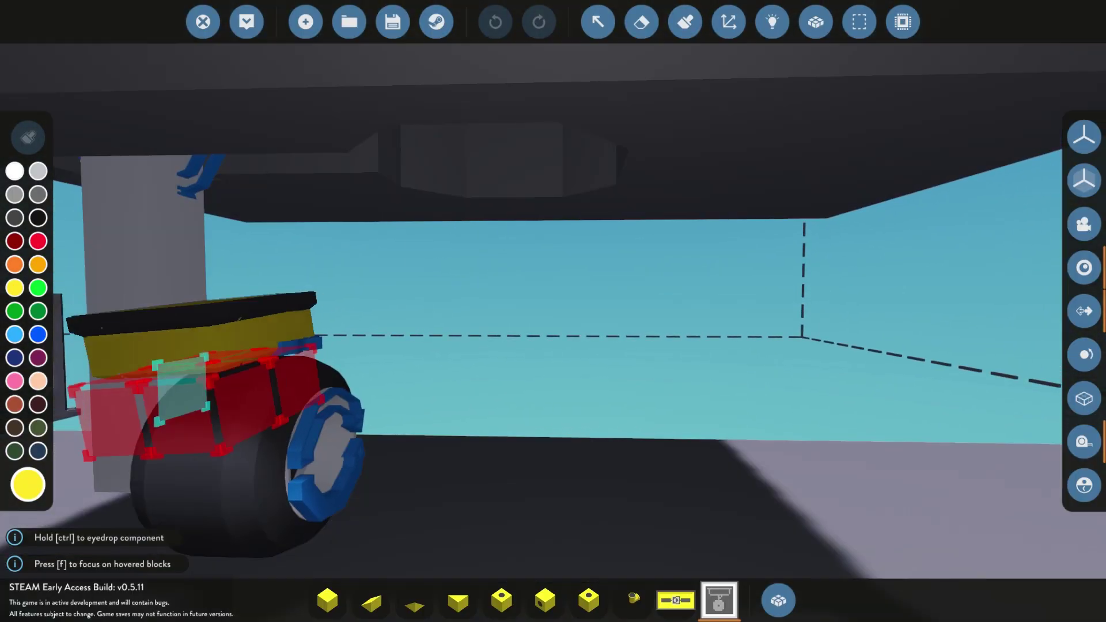
{"action": "right_click_drag", "start_coordinate": [173, 383], "coordinate": [237, 393]}
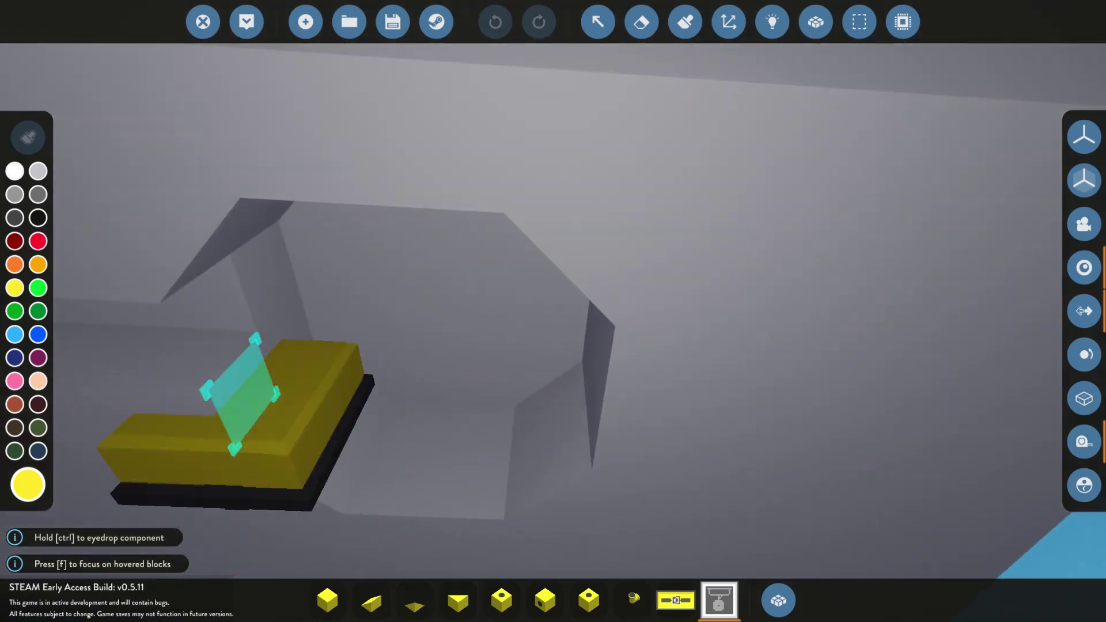
{"action": "right_click_drag", "start_coordinate": [412, 324], "coordinate": [519, 230]}
{"action": "key", "text": "s"}
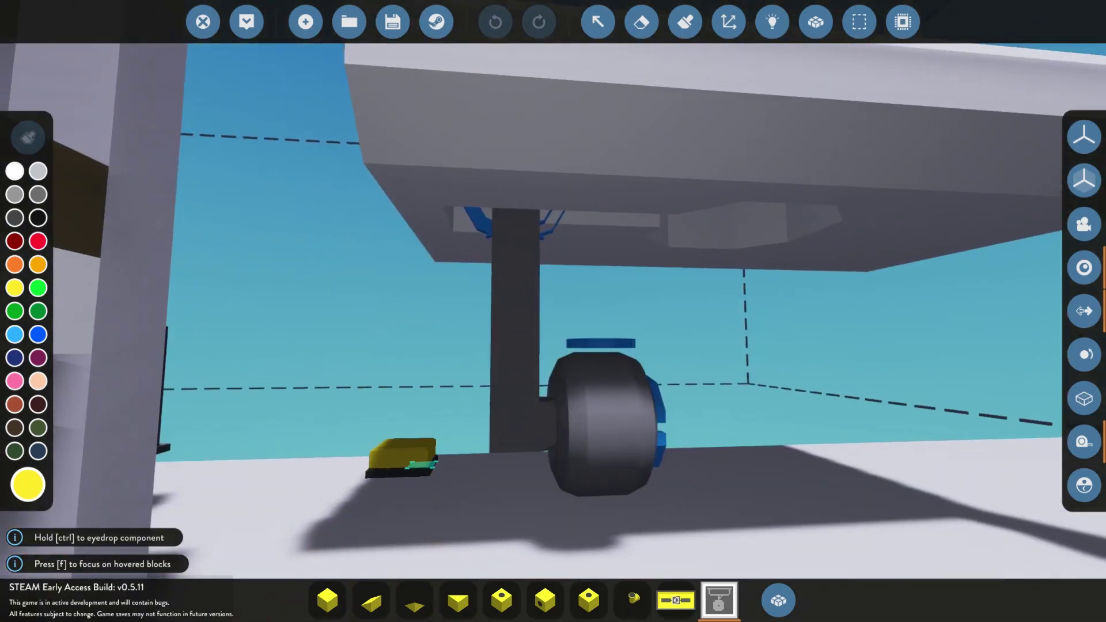
{"action": "key", "text": "s"}
{"action": "key", "text": "d"}
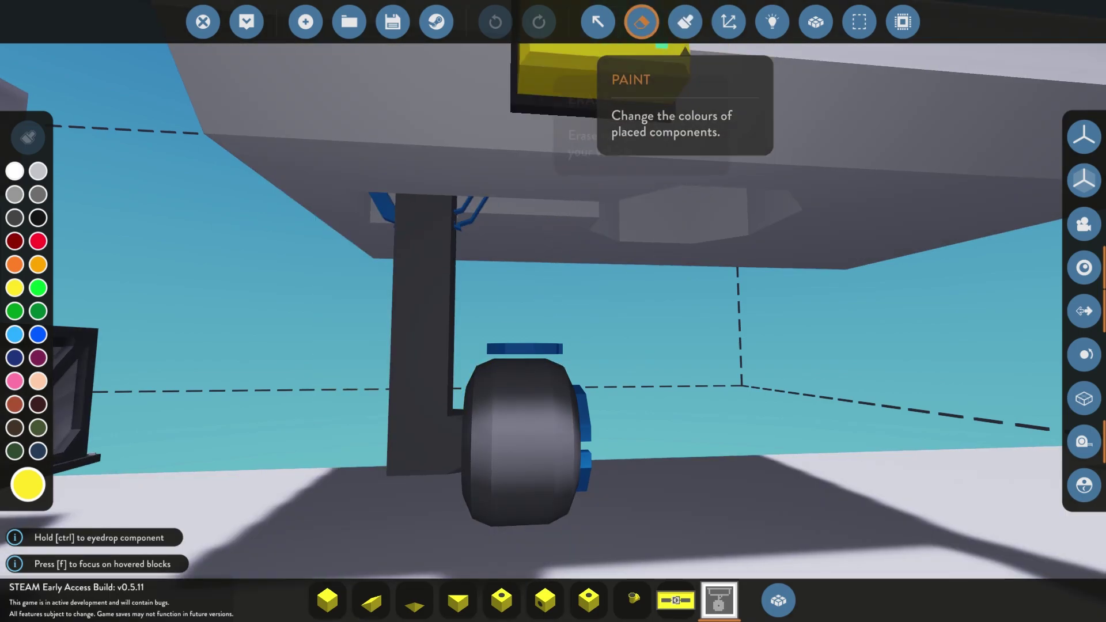
{"action": "left_click", "coordinate": [641, 22]}
{"action": "key", "text": "a"}
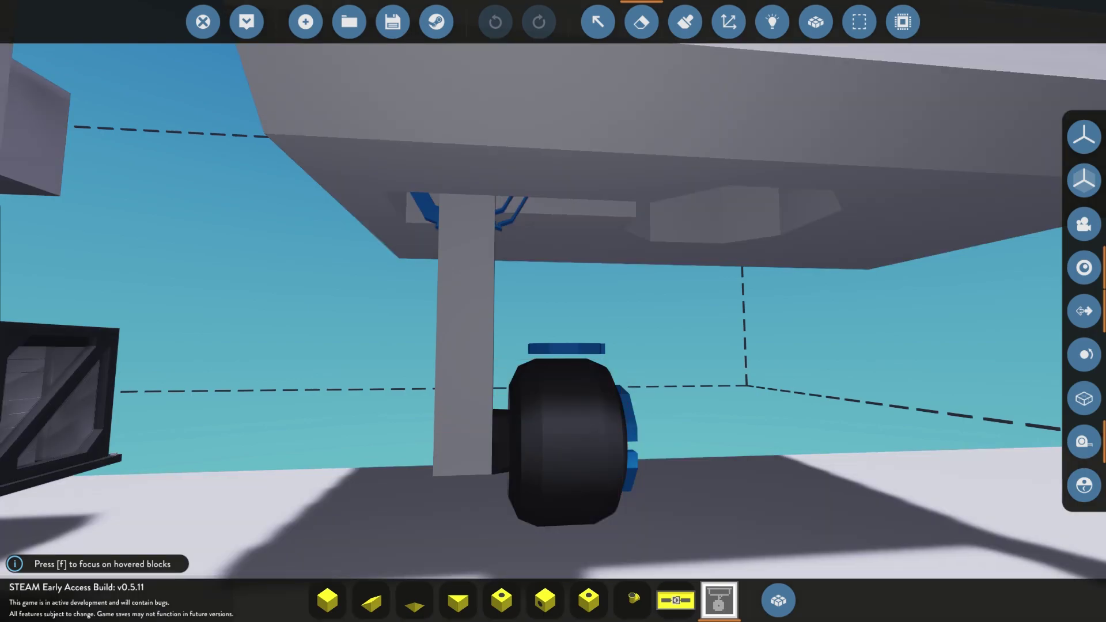
{"action": "left_click", "coordinate": [463, 383]}
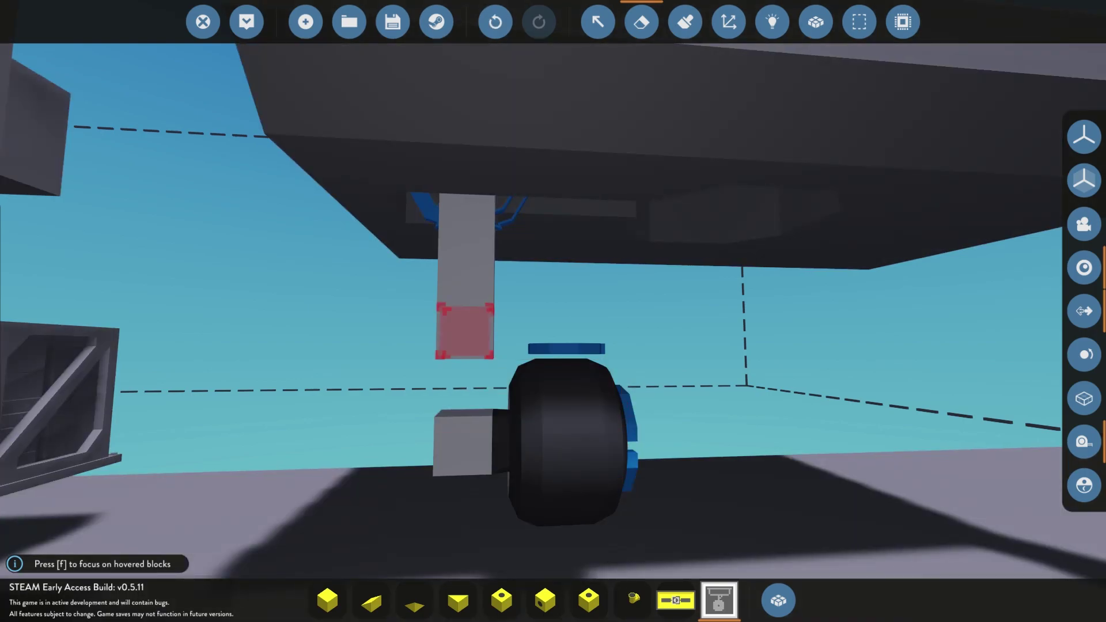
{"action": "left_click", "coordinate": [464, 331]}
- Sample the strut's white colour and place a wedge on the outer side of its lowest remaining upper block
{"action": "left_click", "coordinate": [370, 602]}
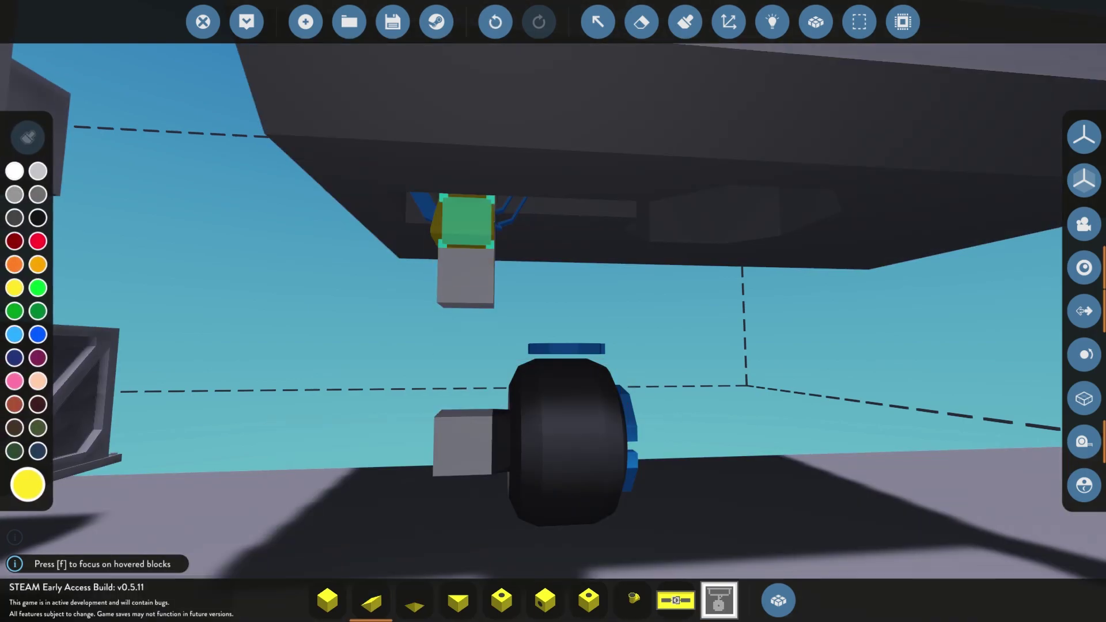
{"action": "left_click", "coordinate": [465, 222], "text": "ctrl"}
{"action": "key", "text": "w"}
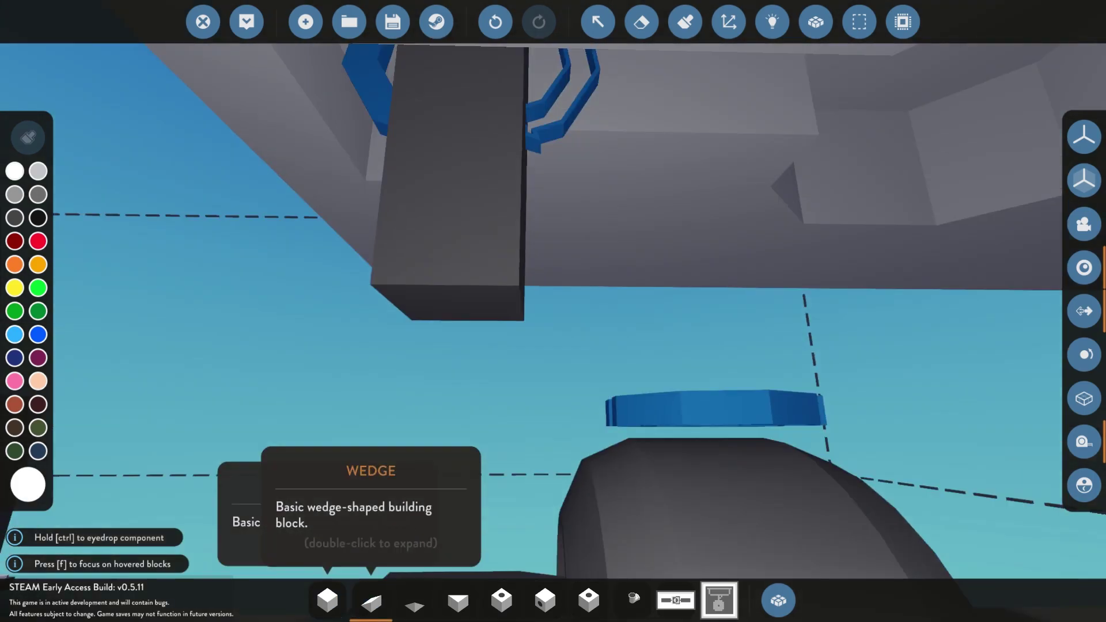
{"action": "key", "text": "s"}
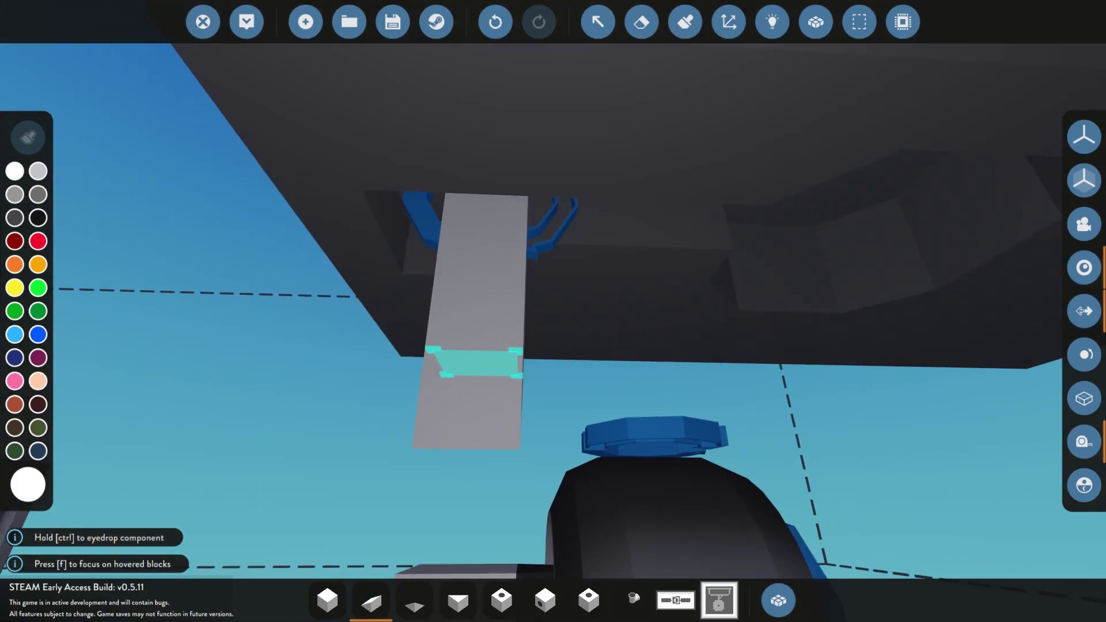
{"action": "key", "text": "a"}
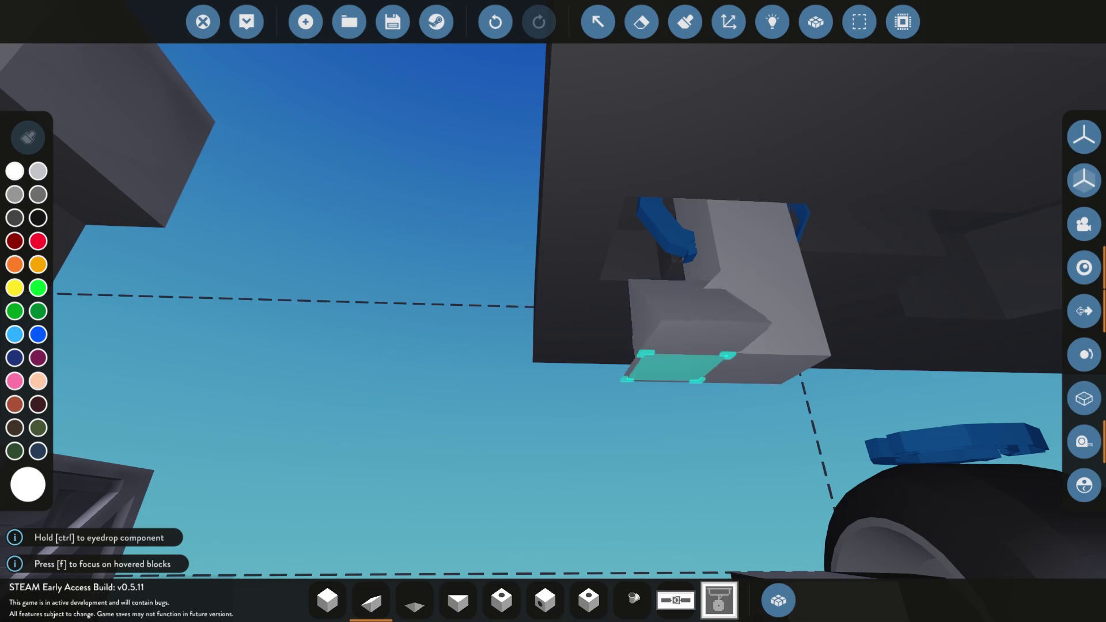
{"action": "right_click_drag", "start_coordinate": [674, 367], "coordinate": [674, 505]}
{"action": "key", "text": "d"}
{"action": "key", "text": "a"}
{"action": "key", "text": "a"}
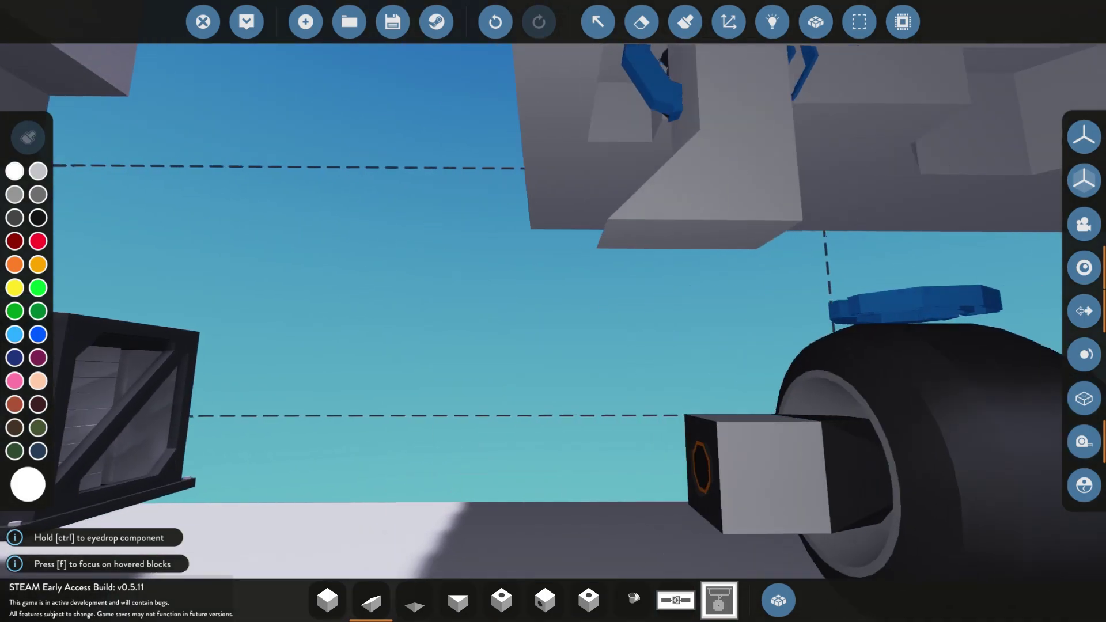
{"action": "key", "text": "d"}
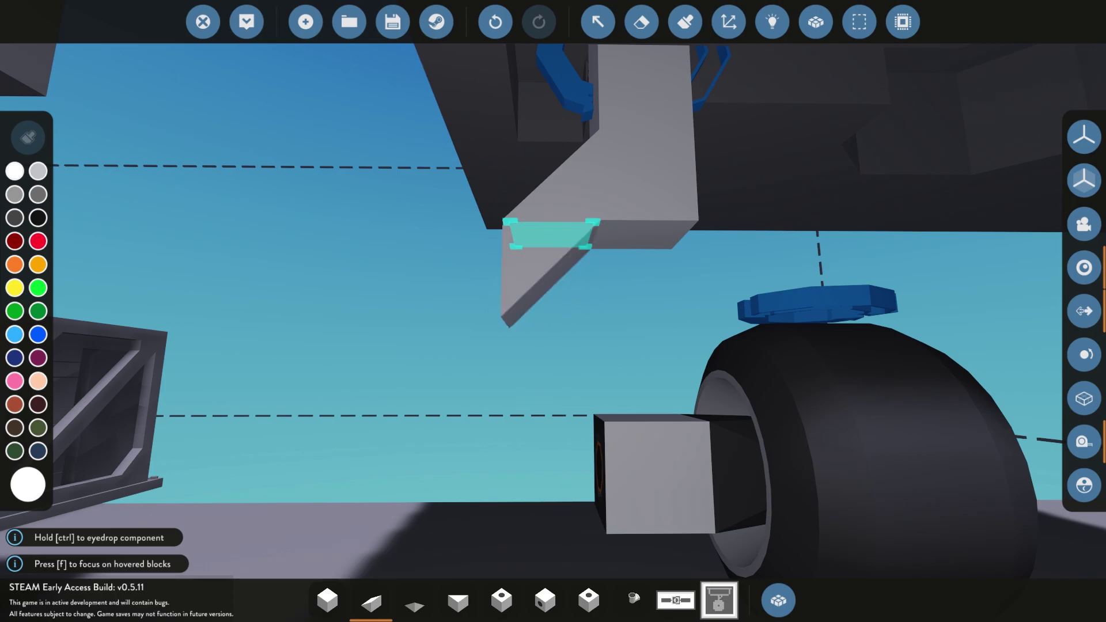
- Add rotated wedges below and outside the first wedge to continue the strut as a diagonal leg away from the wheel
{"action": "left_click", "coordinate": [550, 235]}
{"action": "left_click", "coordinate": [553, 271]}
{"action": "key", "text": "a"}
{"action": "key", "text": "d"}
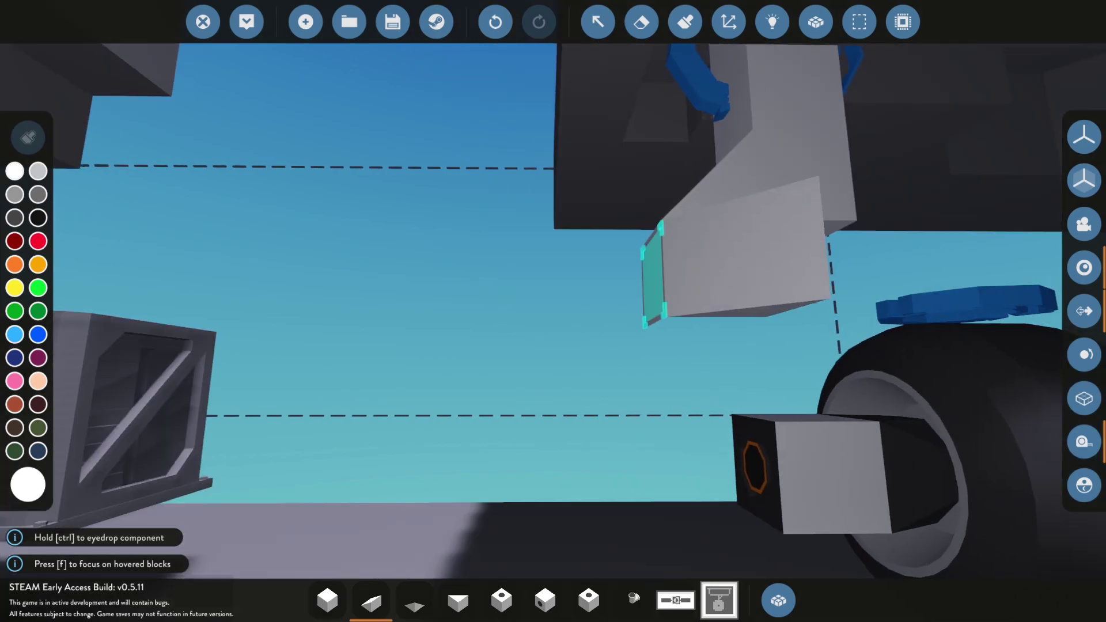
{"action": "key", "text": "r"}
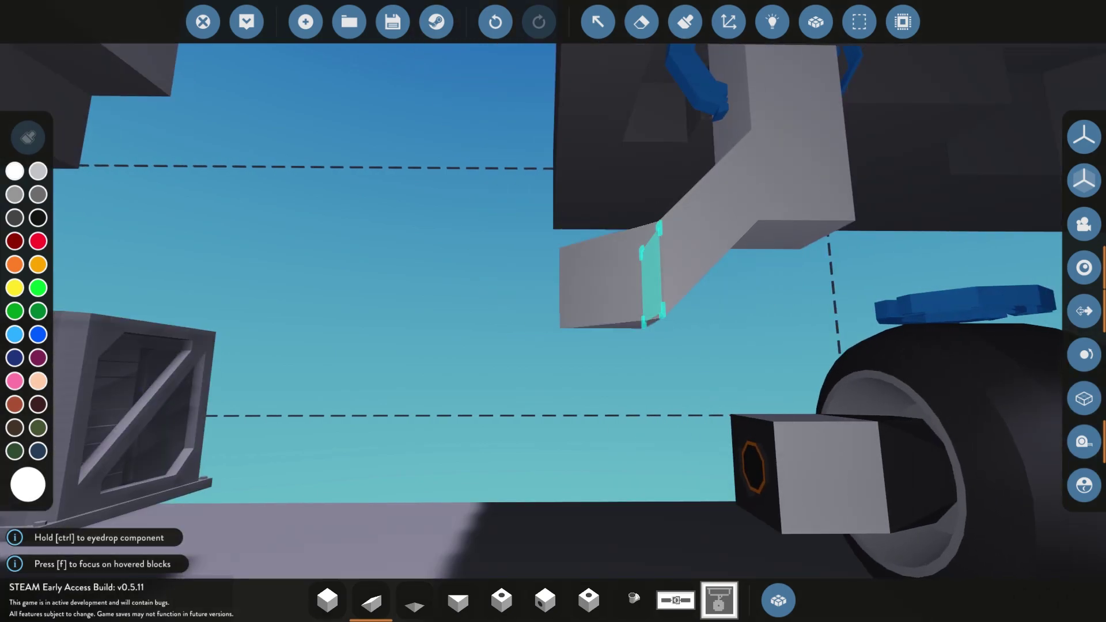
{"action": "left_click", "coordinate": [651, 276]}
{"action": "key", "text": "d"}
{"action": "key", "text": "a"}
{"action": "key", "text": "d"}
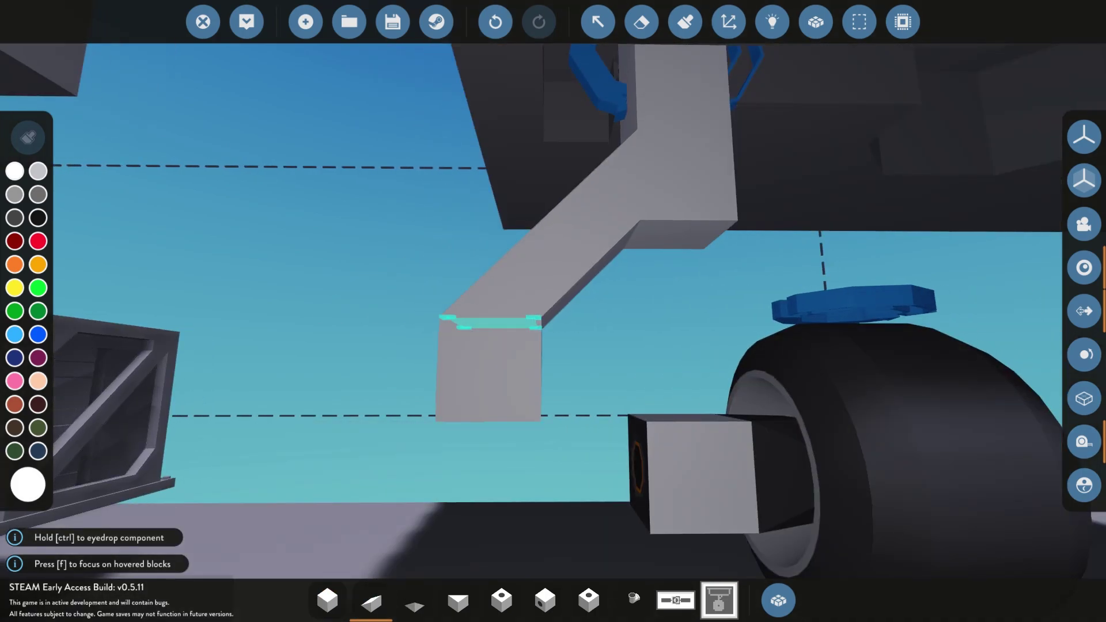
- Extend the diagonal leg straight down with white blocks to the height of the wheel's axle block
{"action": "key", "text": "w"}
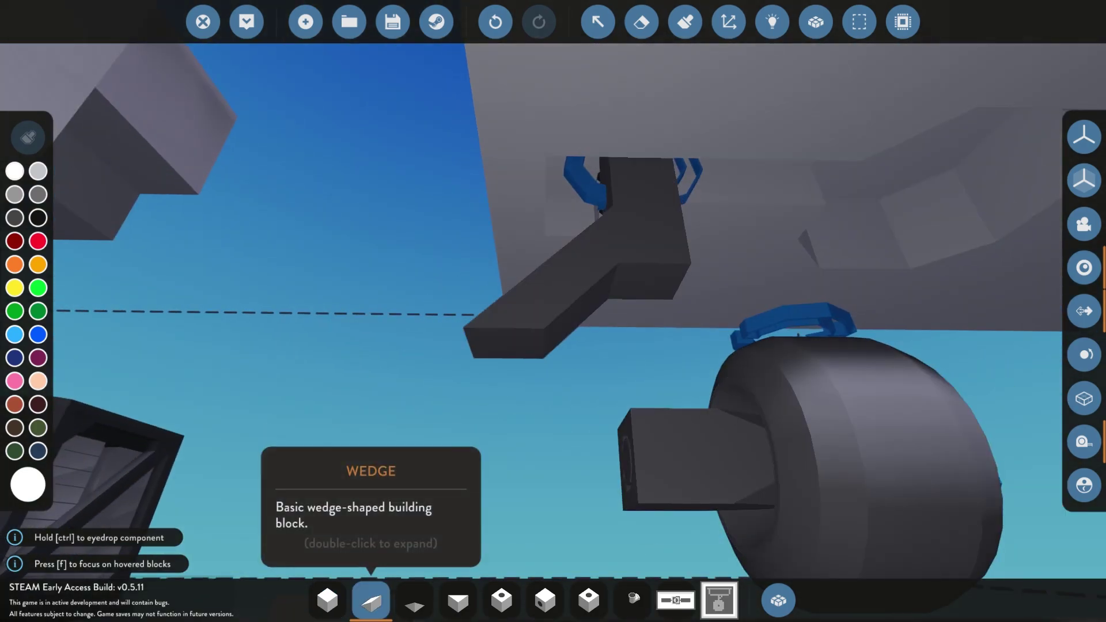
{"action": "left_click", "coordinate": [327, 600]}
{"action": "left_click", "coordinate": [505, 295]}
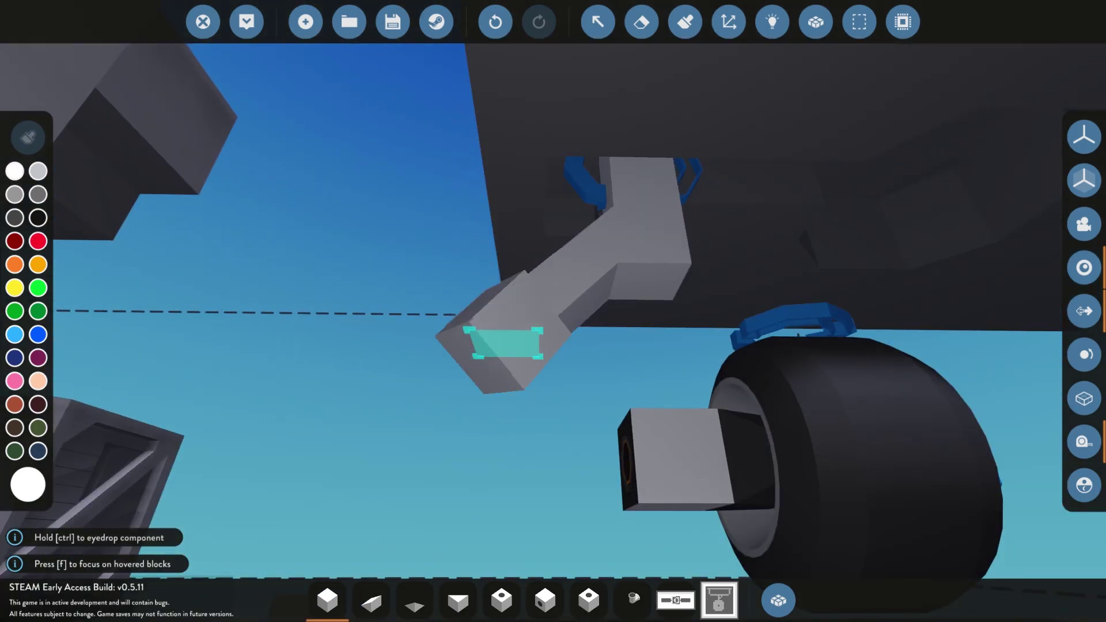
{"action": "mouse_move", "coordinate": [498, 417]}
{"action": "right_mouse_down"}
{"action": "mouse_move", "coordinate": [506, 530]}
{"action": "mouse_move", "coordinate": [501, 403]}
{"action": "right_mouse_up"}
{"action": "key", "text": "w"}
{"action": "left_click", "coordinate": [406, 331]}
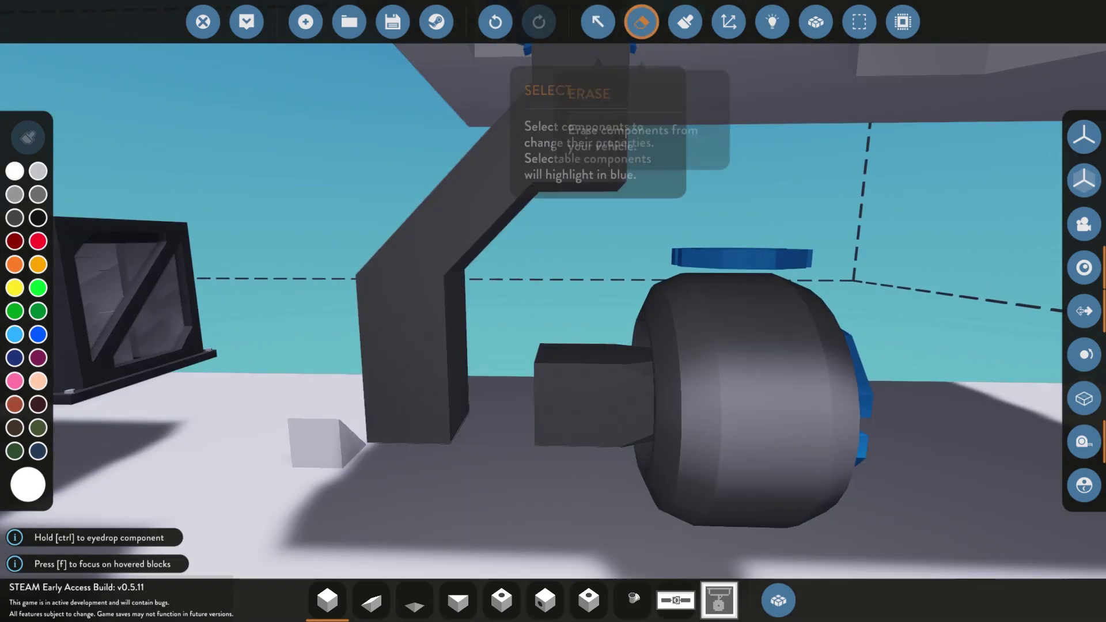
- Erase the third gear's wheel and axle block and place them again one block closer, directly against the foot of the leg
{"action": "left_click", "coordinate": [641, 22]}
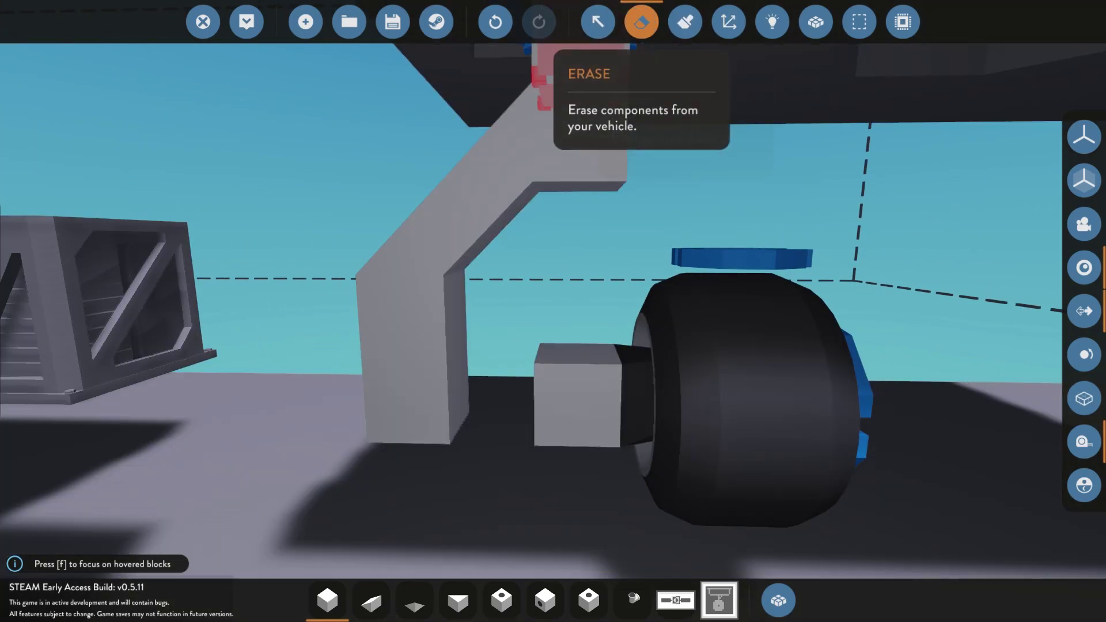
{"action": "left_click", "coordinate": [641, 22]}
{"action": "key", "text": "0"}
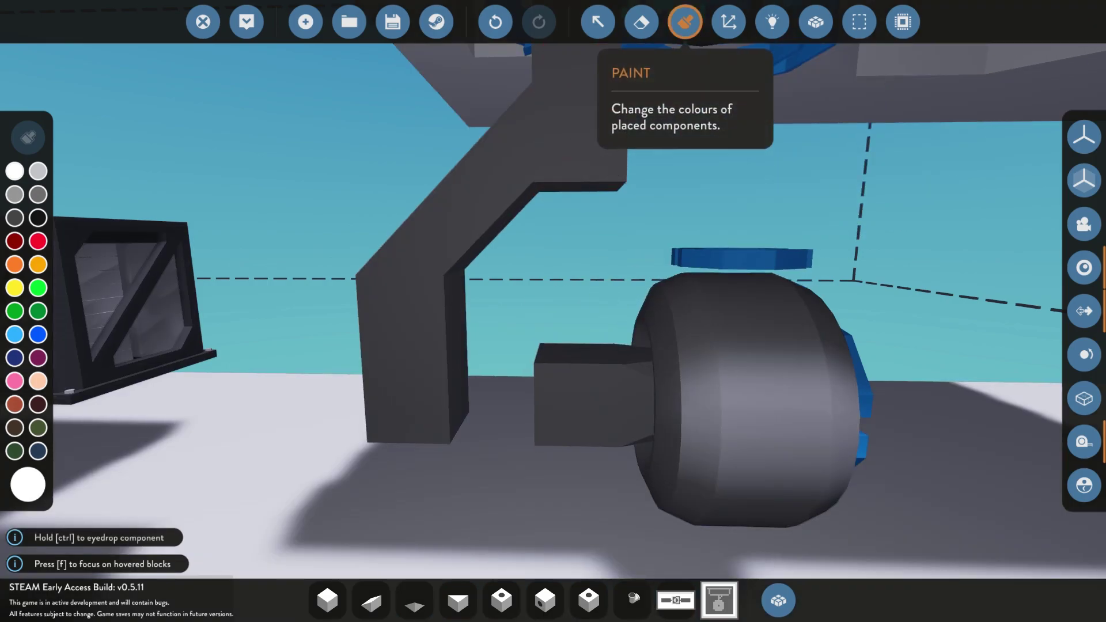
{"action": "left_click", "coordinate": [641, 22]}
{"action": "left_click", "coordinate": [731, 415]}
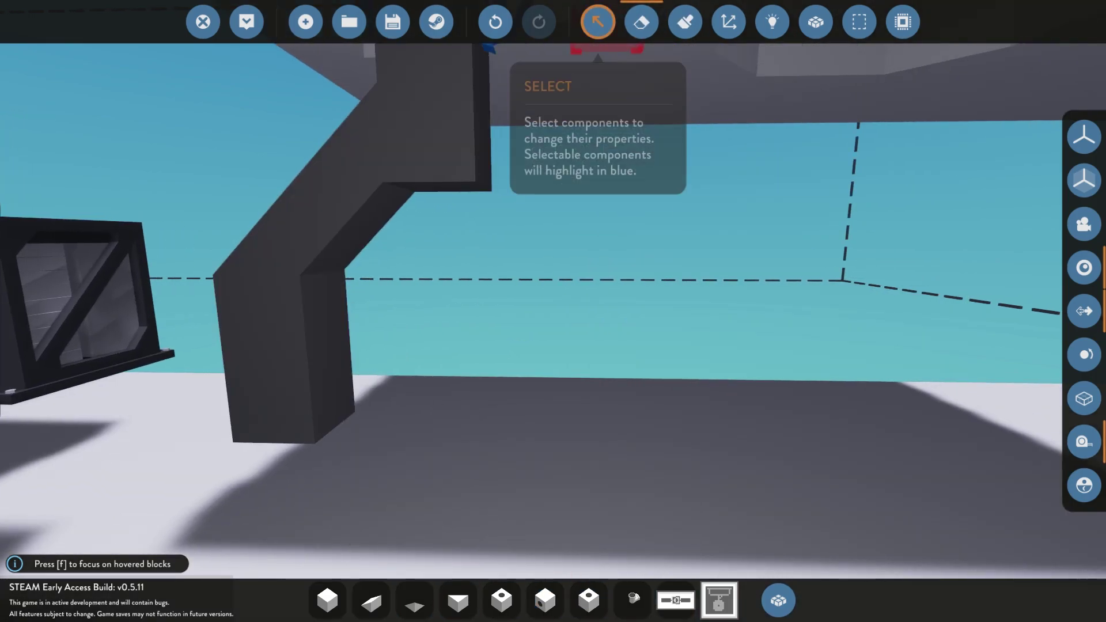
{"action": "left_click", "coordinate": [685, 22]}
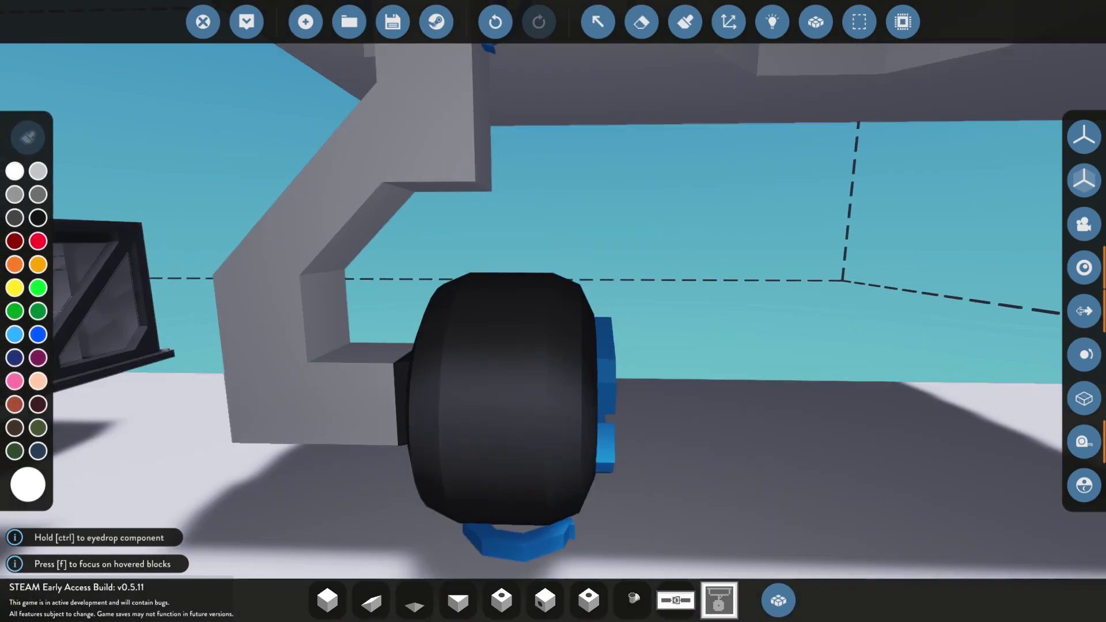
- Erase the lowest upper strut block, the diagonal wedges and the vertical leg blocks, keeping only the wheel and its axle block
{"action": "scroll", "coordinate": [375, 420], "scroll_direction": "down", "scroll_amount": 3}
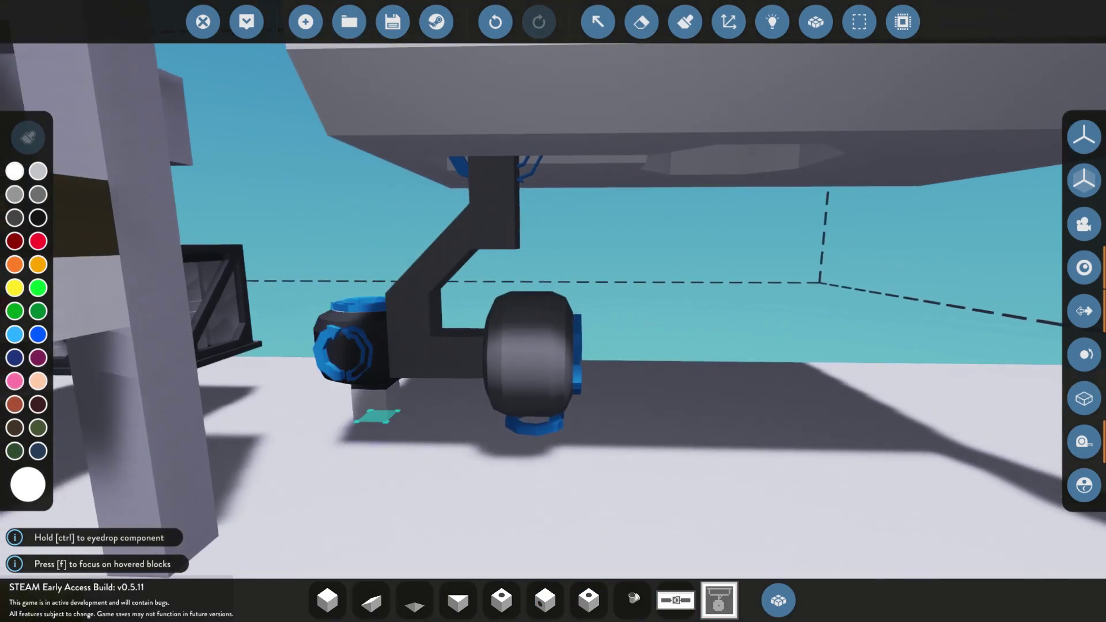
{"action": "right_click_drag", "start_coordinate": [375, 420], "coordinate": [489, 419]}
{"action": "scroll", "coordinate": [375, 414], "scroll_direction": "up", "scroll_amount": 4}
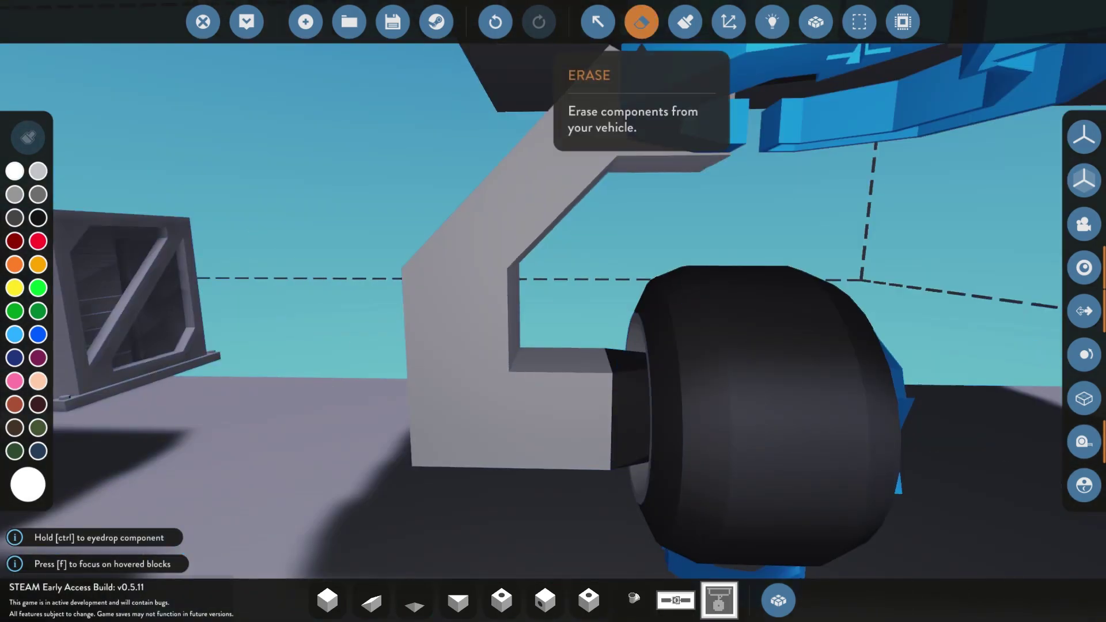
{"action": "left_click", "coordinate": [641, 22]}
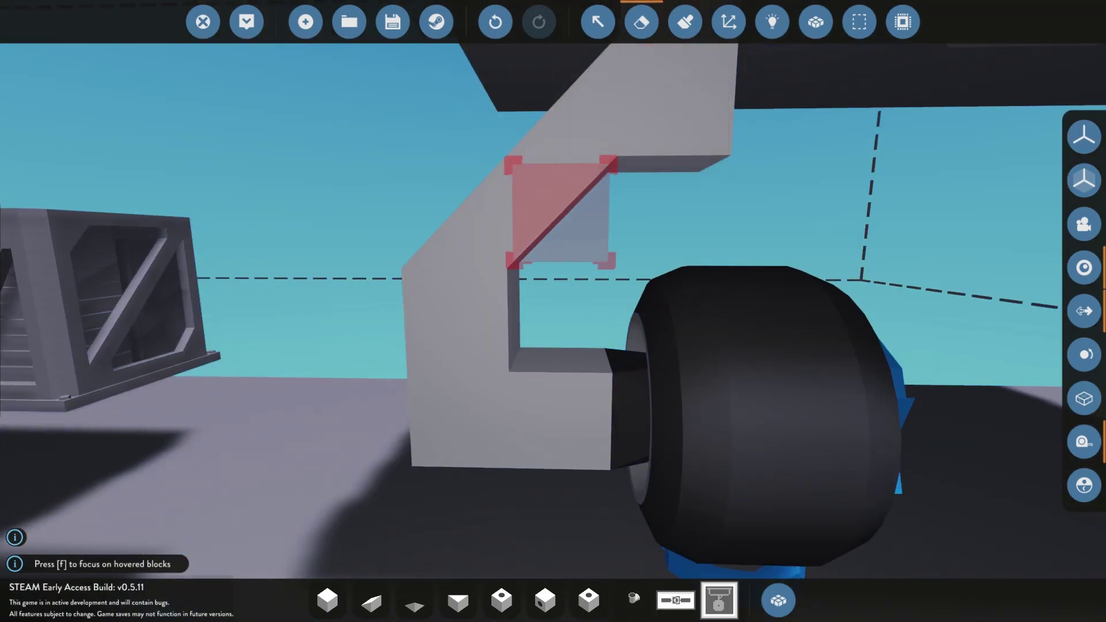
{"action": "left_click", "coordinate": [671, 102]}
{"action": "left_click", "coordinate": [567, 119]}
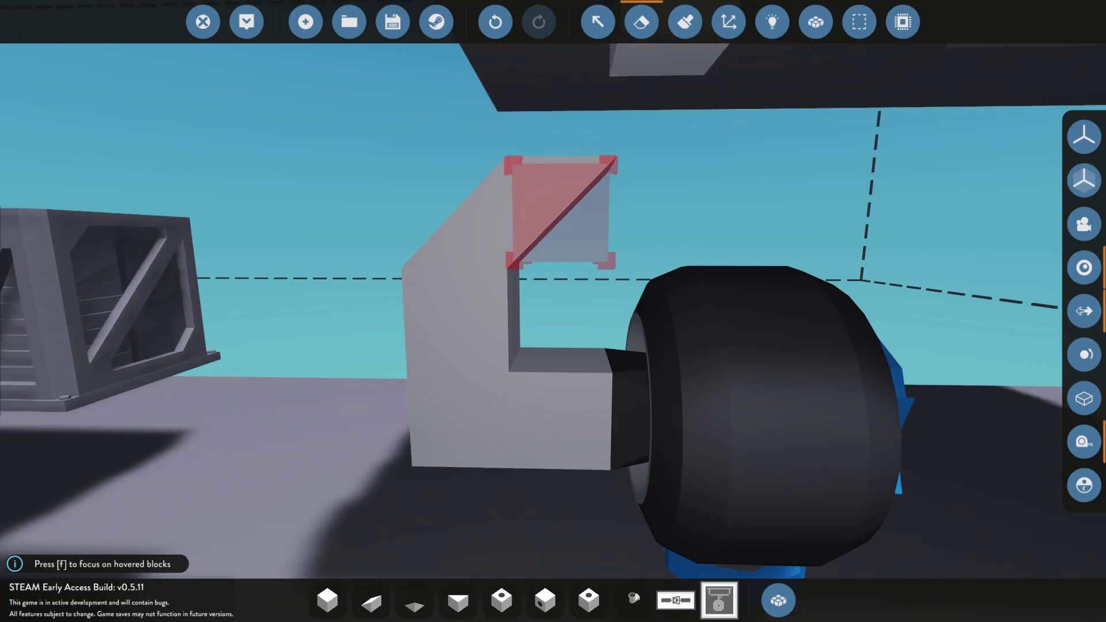
{"action": "left_click", "coordinate": [547, 202]}
{"action": "left_click", "coordinate": [460, 320]}
{"action": "left_click", "coordinate": [452, 424]}
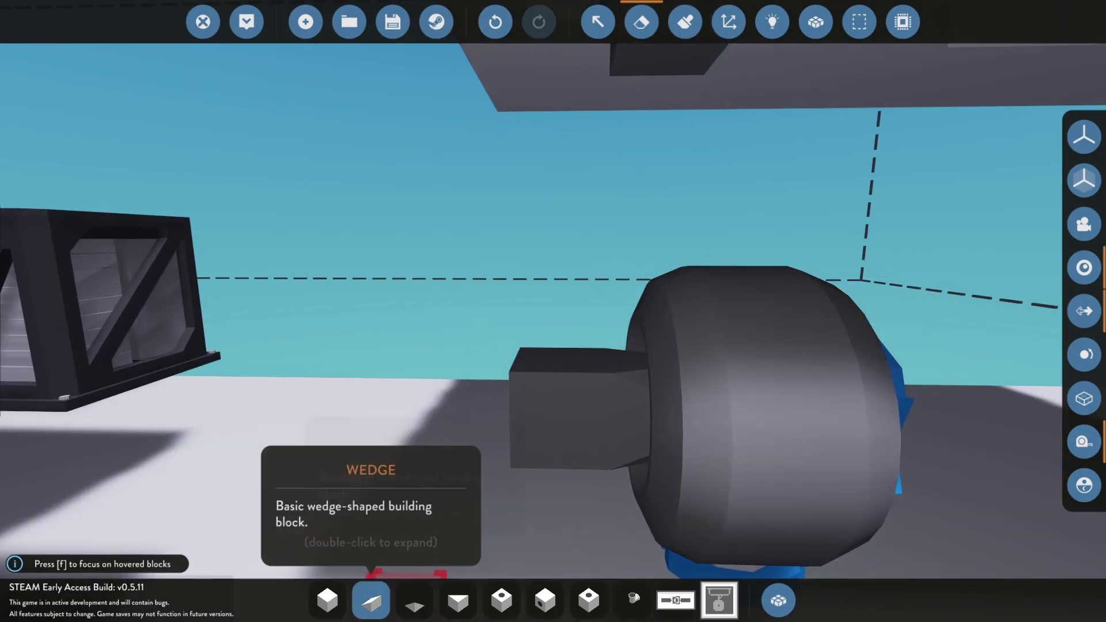
- Extend the third gear's upper strut straight down with two white blocks and stack one white block on the wheel's axle block
{"action": "left_click", "coordinate": [327, 600]}
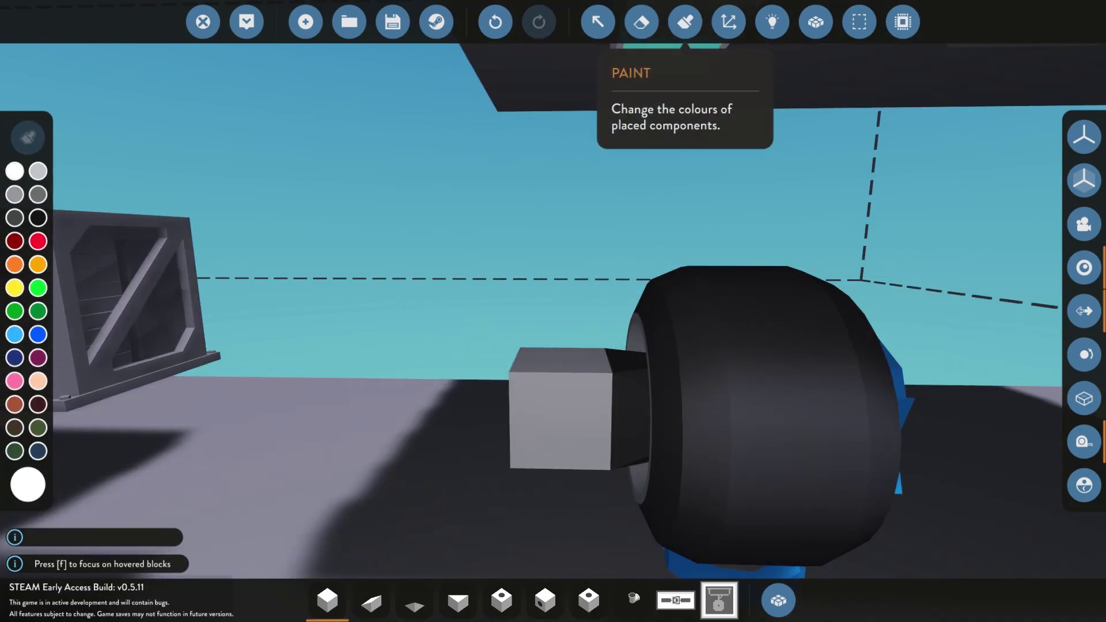
{"action": "left_click", "coordinate": [670, 61]}
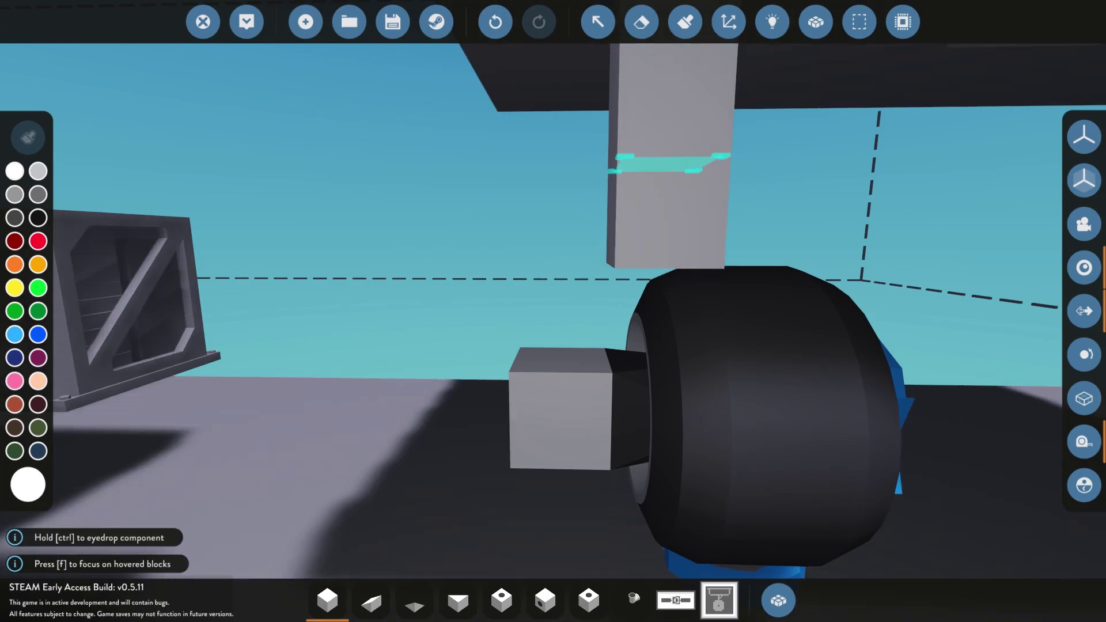
{"action": "left_click", "coordinate": [668, 164]}
{"action": "right_click_drag", "start_coordinate": [634, 385], "coordinate": [680, 369]}
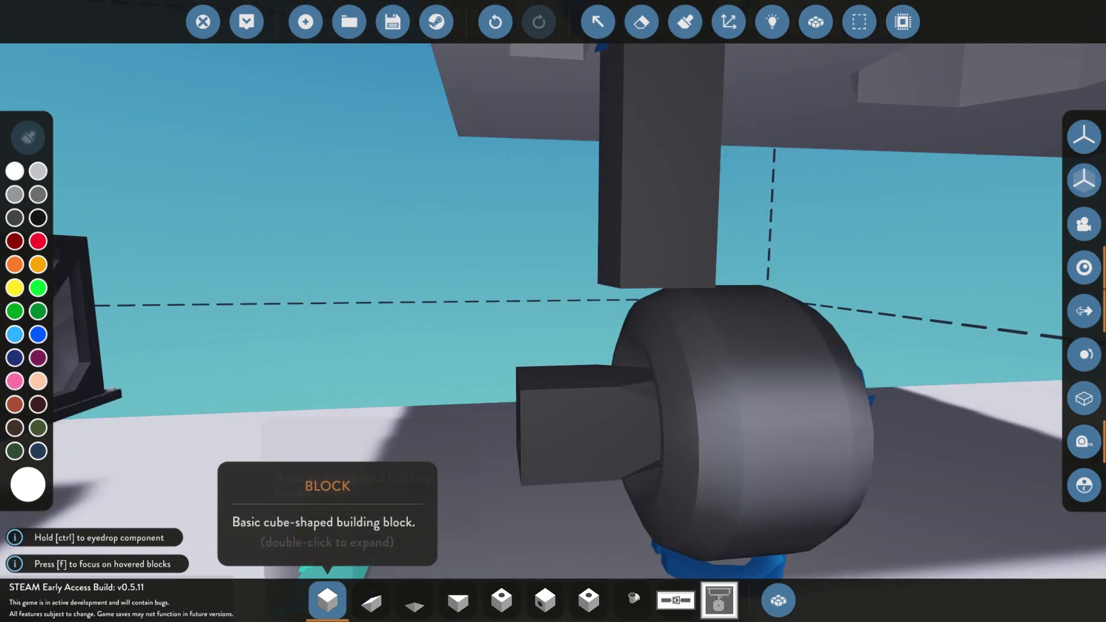
{"action": "left_click", "coordinate": [327, 600]}
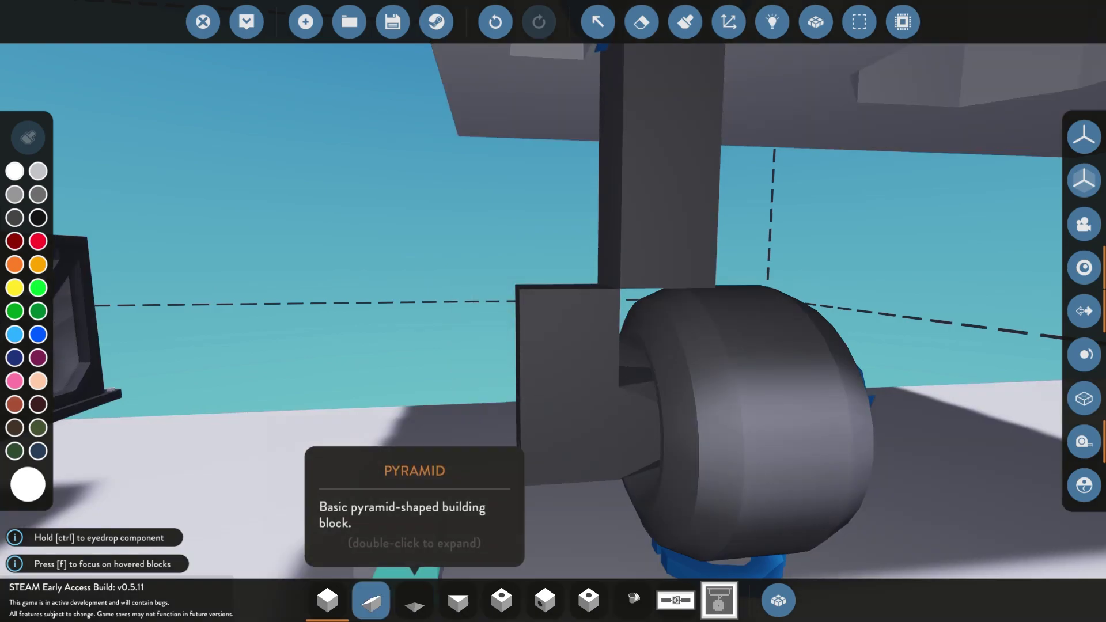
- Cap the stacked block with a wedge and replace the strut's lowest block with an opposing wedge to form a one-block diagonal offset
{"action": "left_click", "coordinate": [371, 602]}
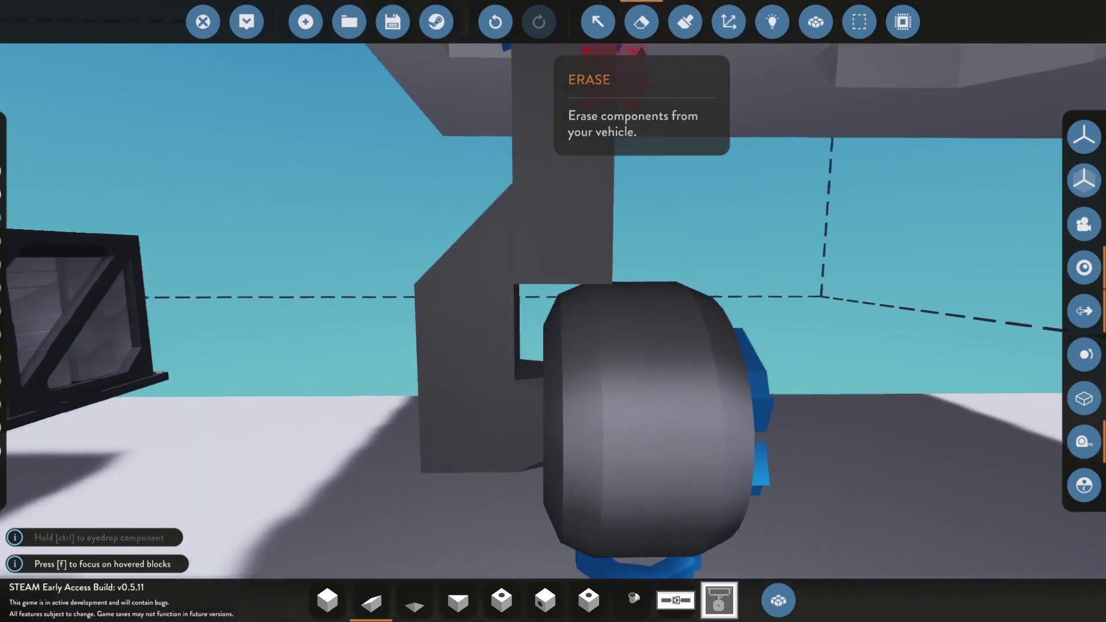
{"action": "left_click", "coordinate": [641, 22]}
{"action": "key", "text": "d"}
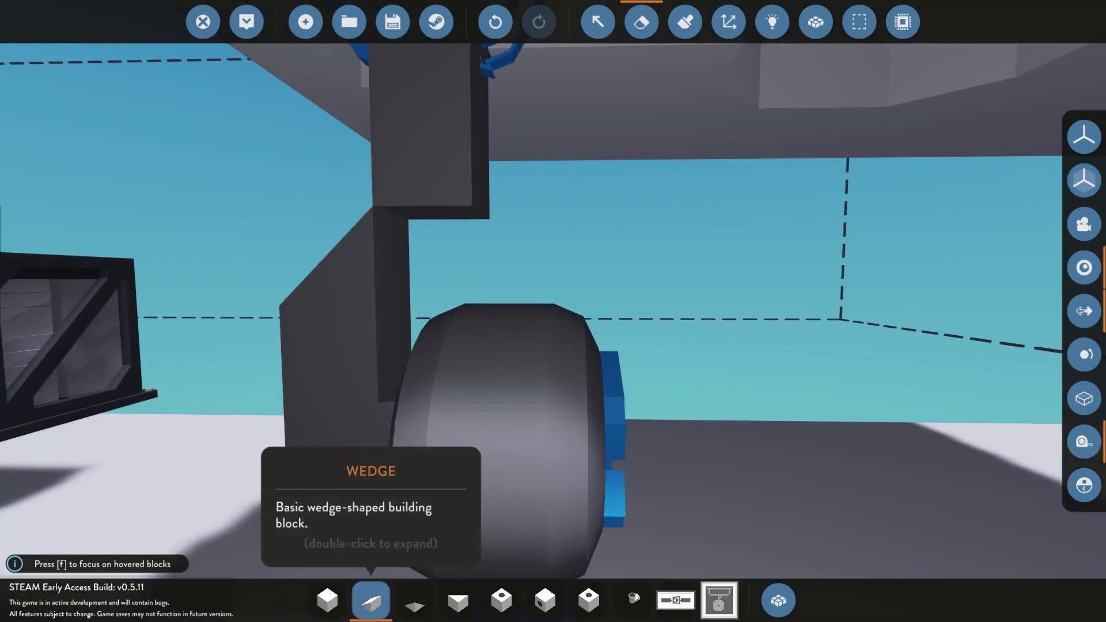
{"action": "left_click", "coordinate": [372, 600]}
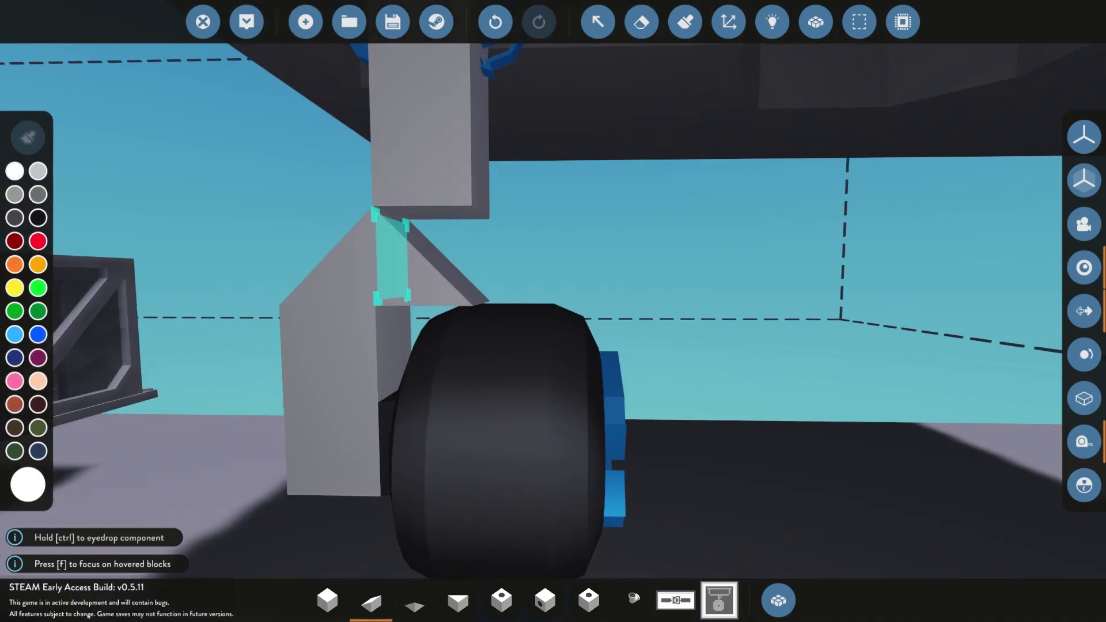
{"action": "key", "text": "s"}
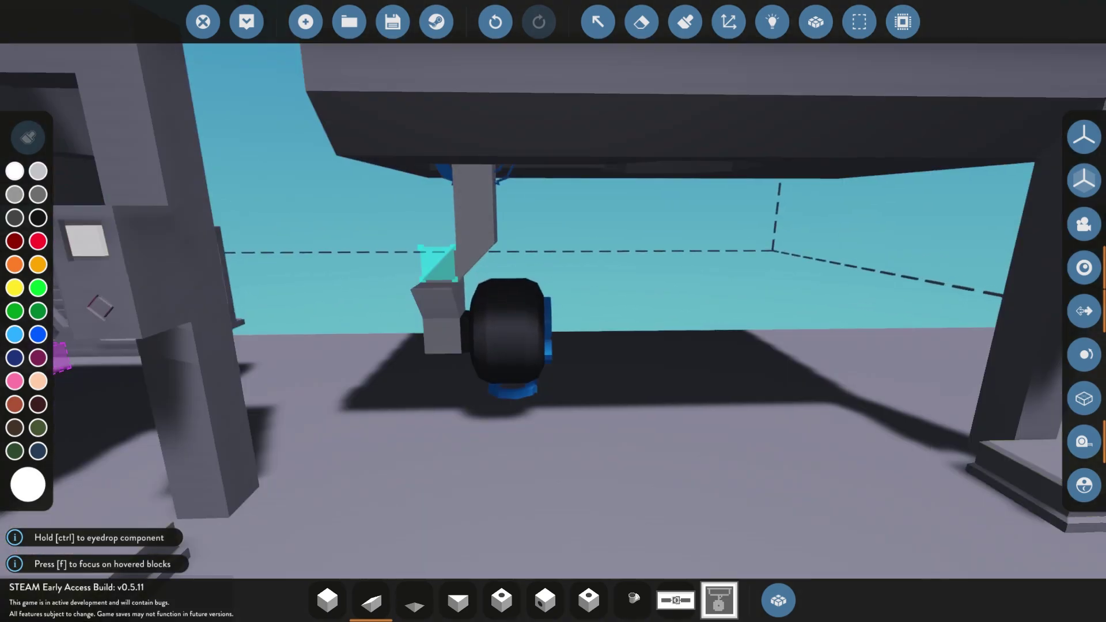
{"action": "key", "text": "a"}
{"action": "key", "text": "d"}
{"action": "key", "text": "s"}
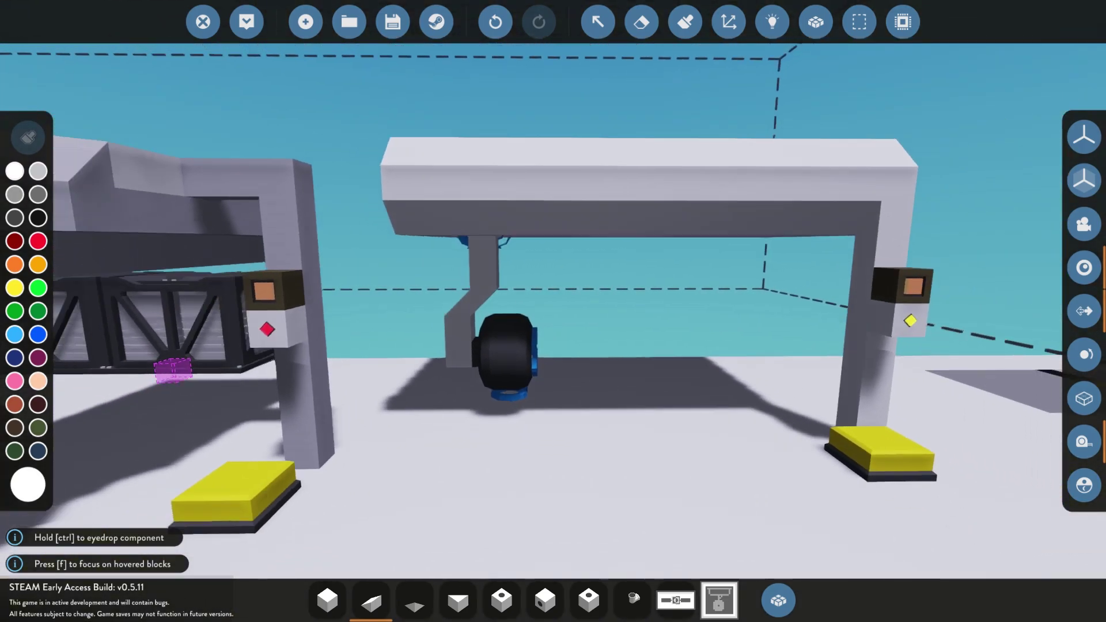
- Spawn the vehicle, walk to the third landing gear and switch its toggle button on to retract the wheel
{"action": "key", "text": "w"}
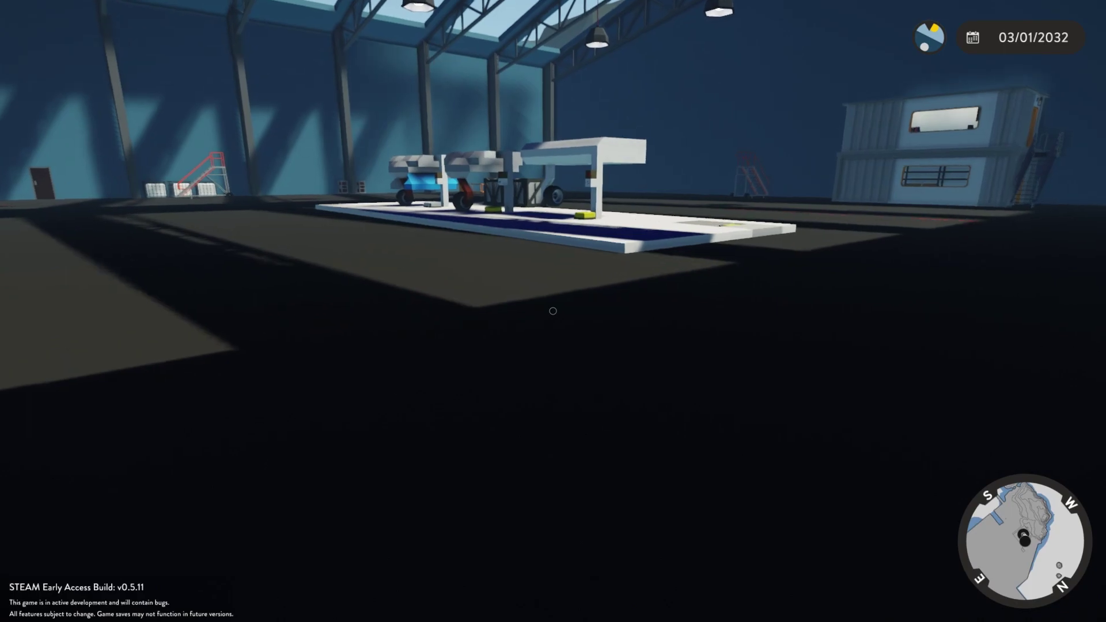
{"action": "key", "text": "w"}
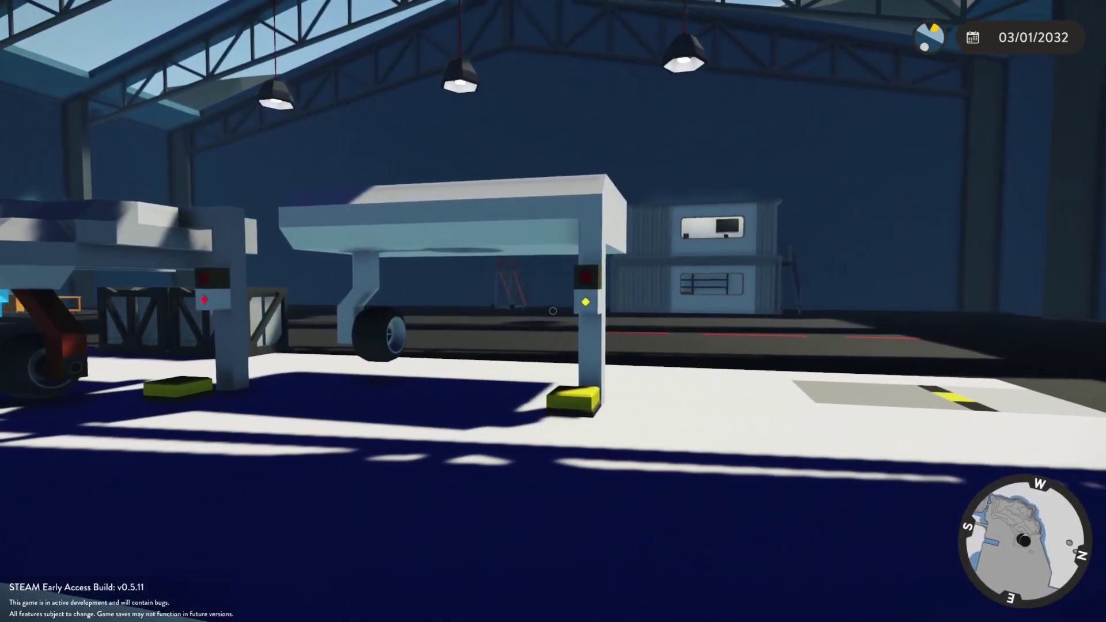
{"action": "key", "text": "w"}
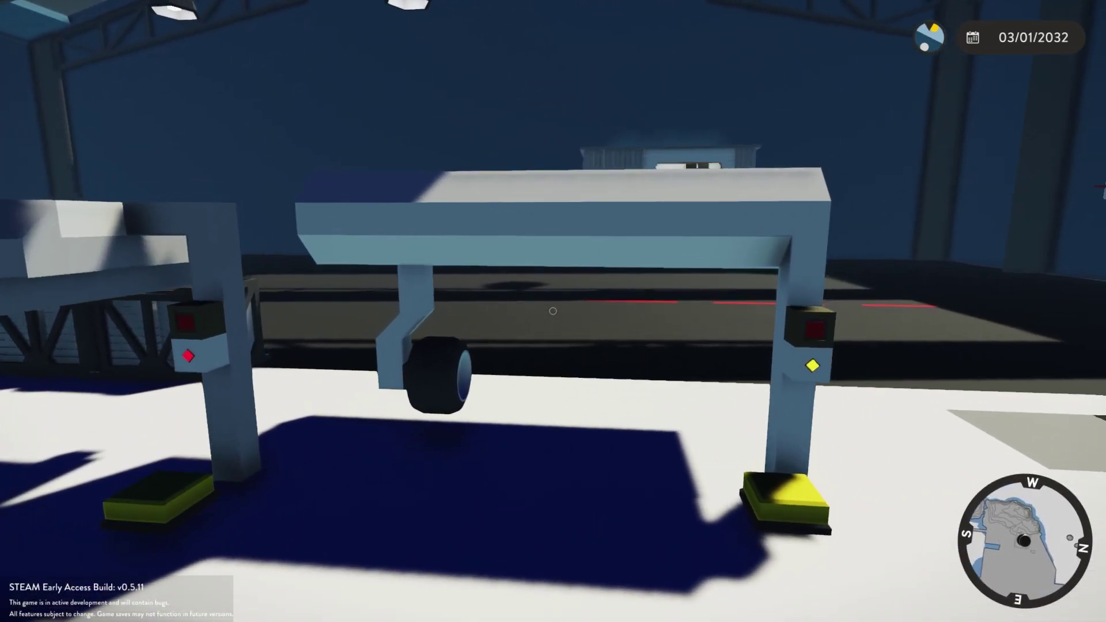
{"action": "key", "text": "e"}
{"action": "key", "text": "a"}
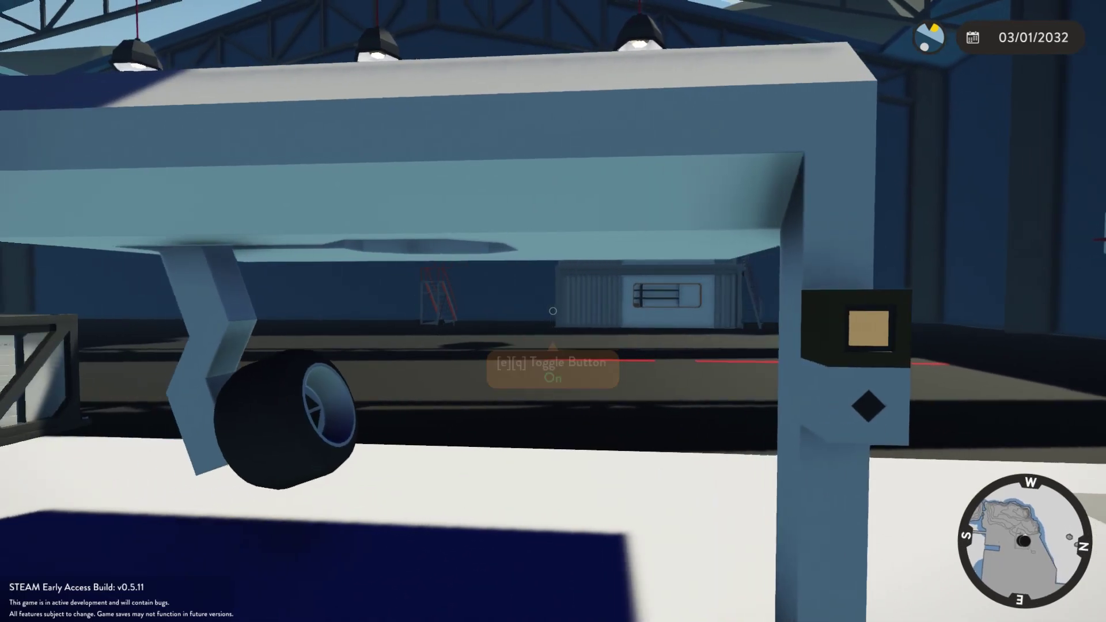
- Examine how the third gear's folded strut and wheel sit in the bay, from close below and from farther away
{"action": "key", "text": "s"}
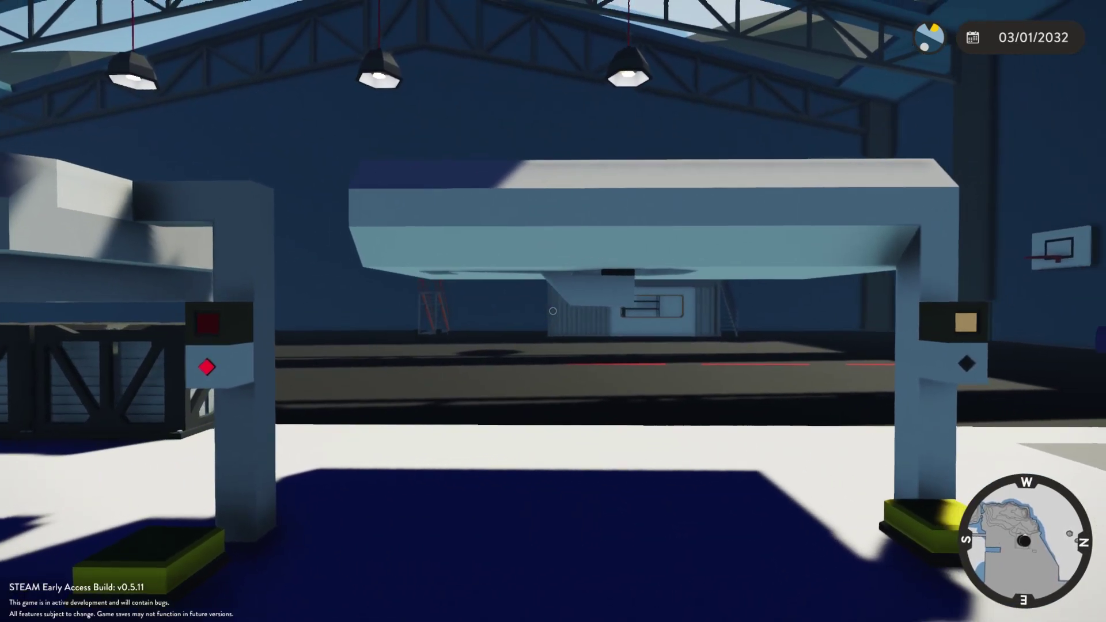
{"action": "right_click", "coordinate": [553, 311]}
{"action": "key", "text": "s"}
{"action": "key", "text": "space"}
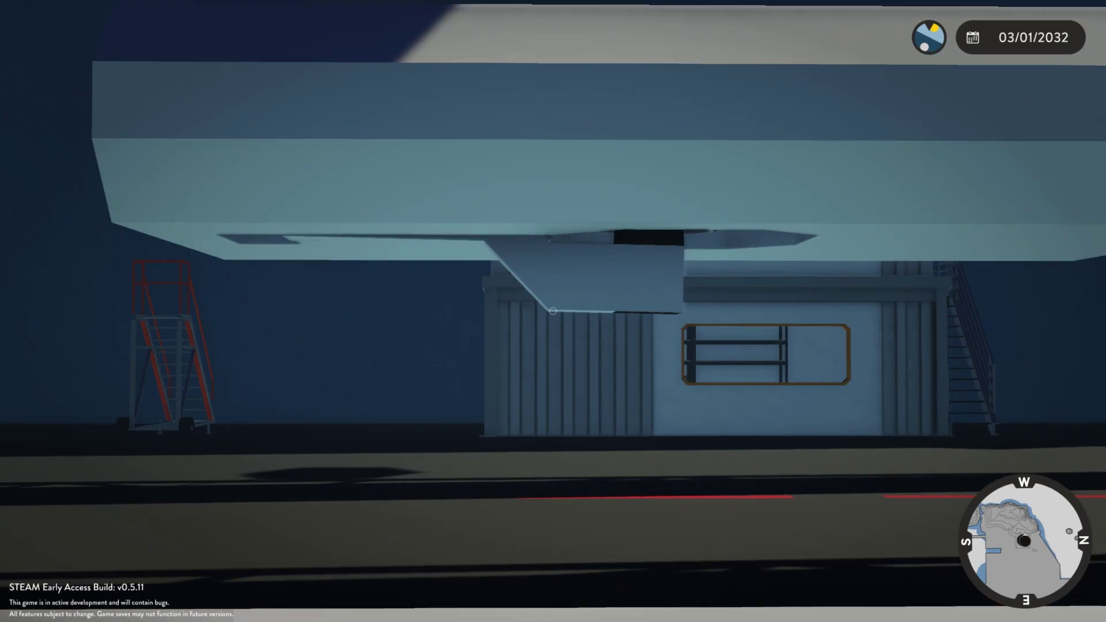
{"action": "key", "text": "s"}
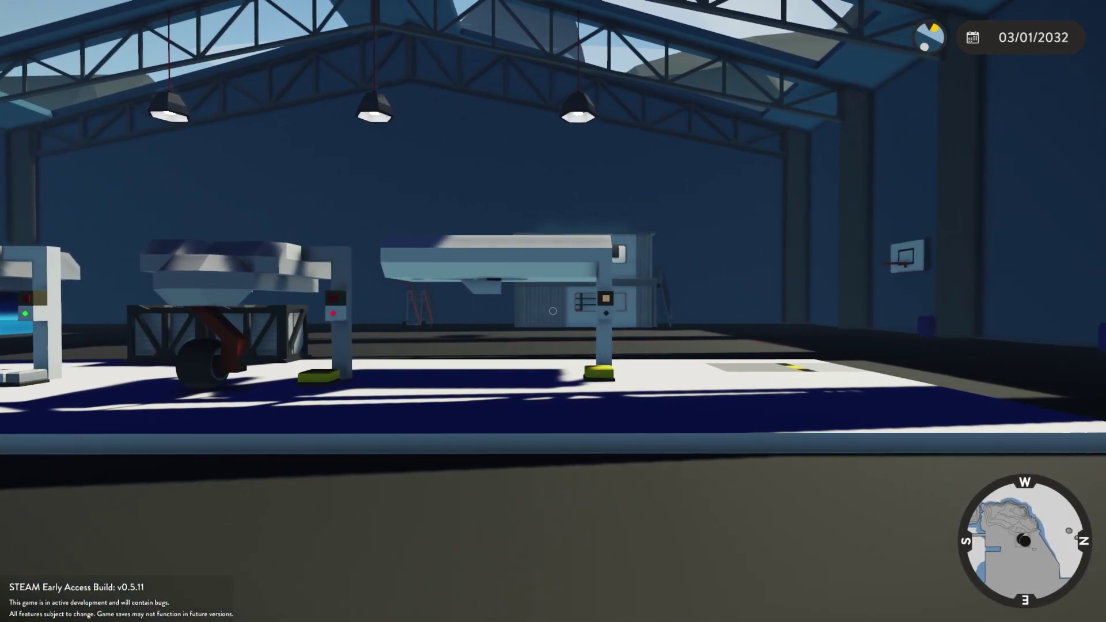
{"action": "key", "text": "w"}
{"action": "key", "text": "d"}
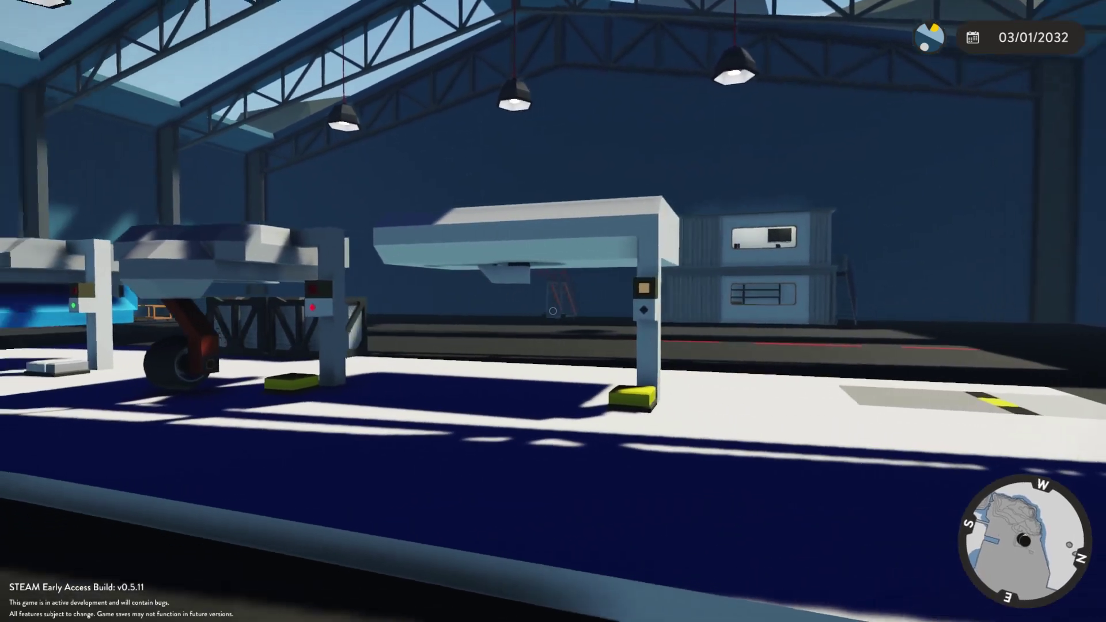
{"action": "key", "text": "w"}
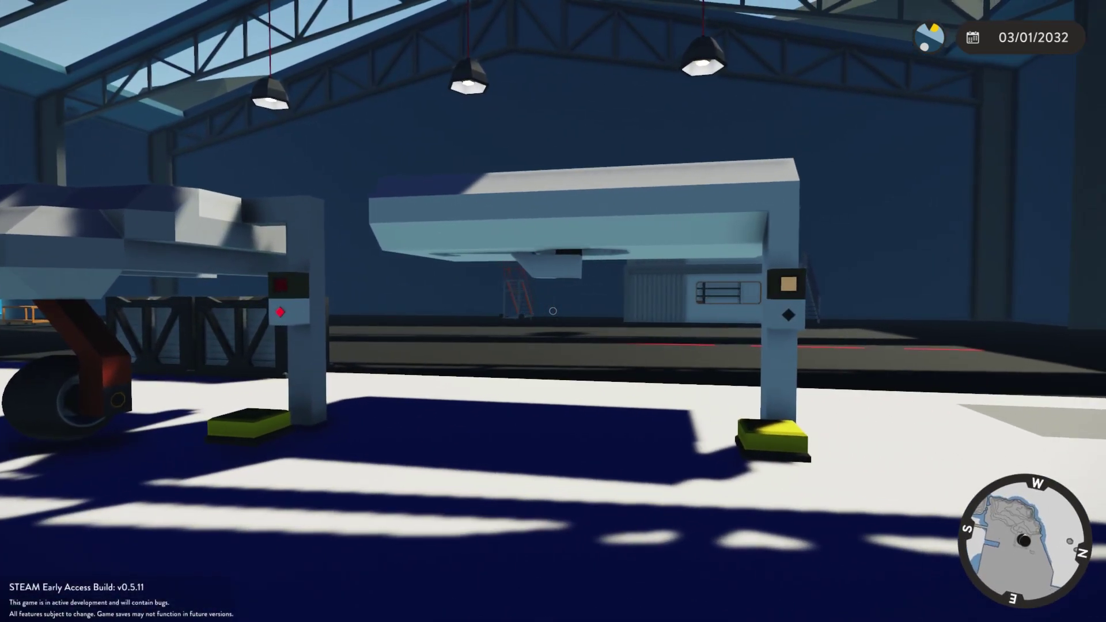
- Walk to the landing gear with the blue bay doors and operate its toggle button to retract it
{"action": "key", "text": "w"}
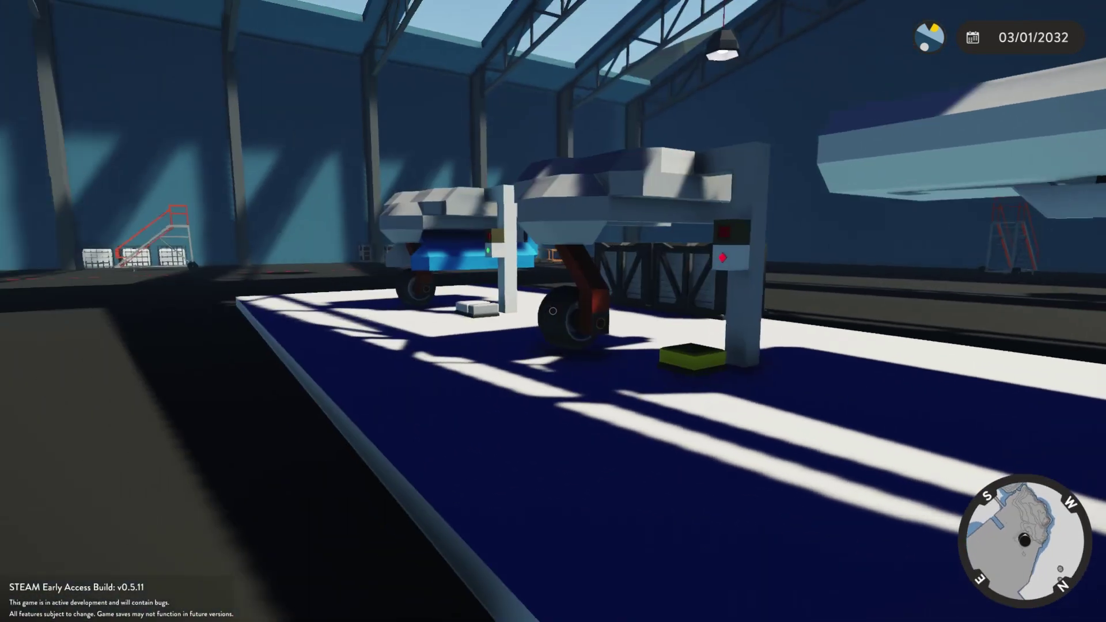
{"action": "key", "text": "w"}
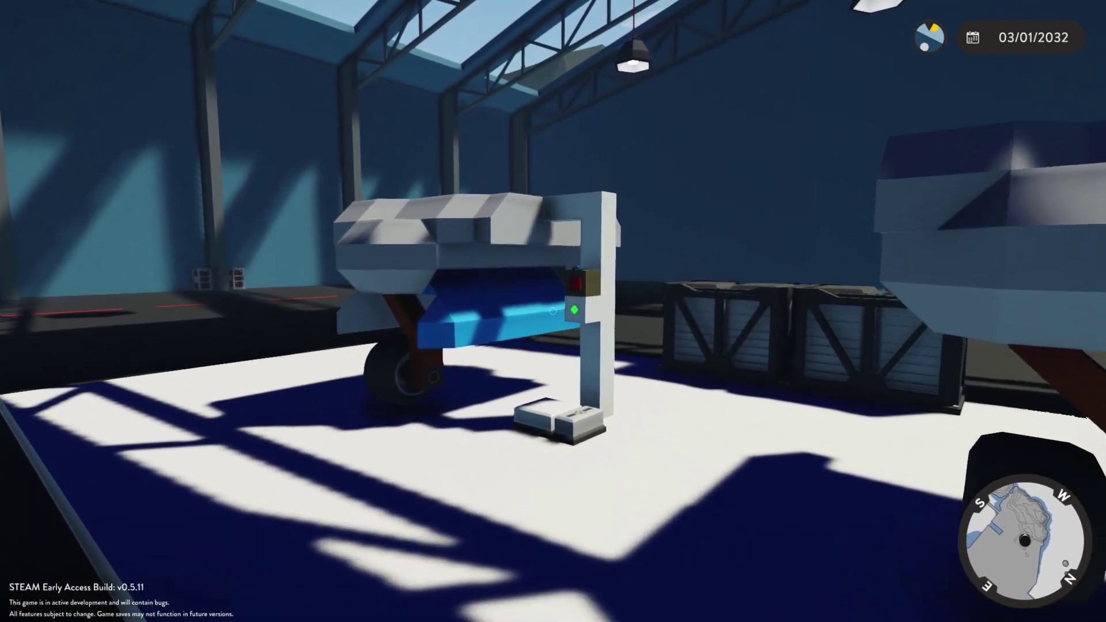
{"action": "key", "text": "w"}
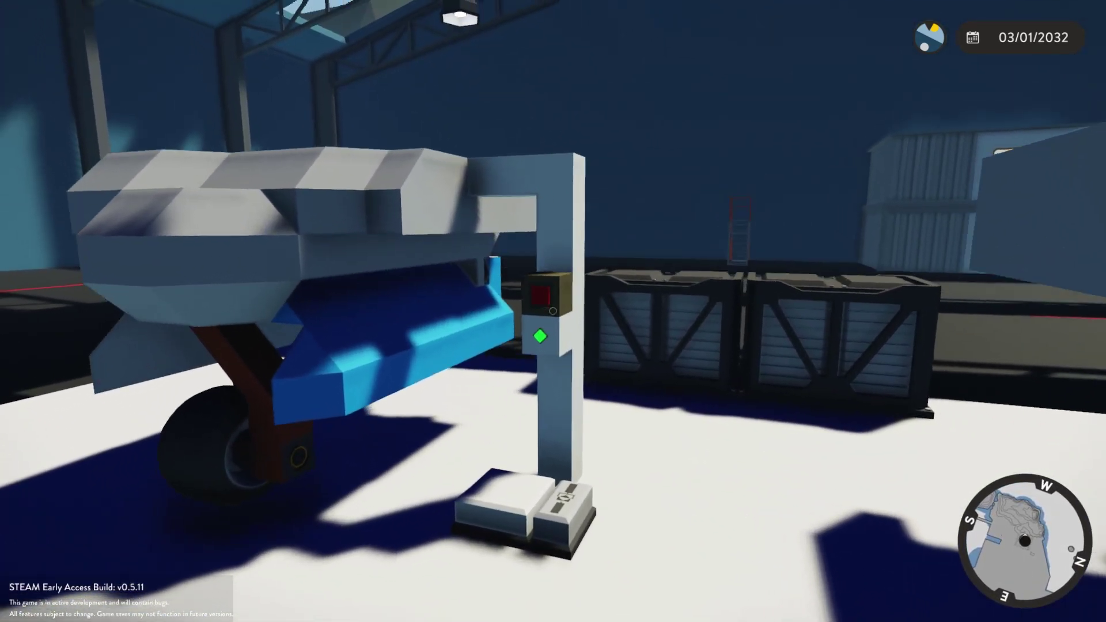
{"action": "key", "text": "e"}
{"action": "key", "text": "s"}
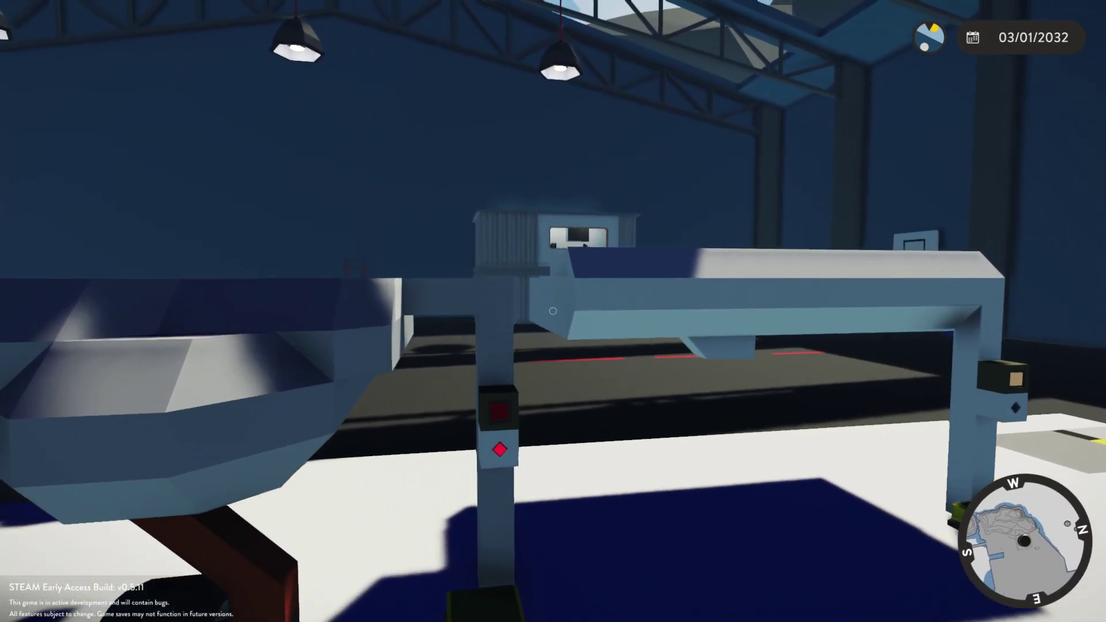
- Switch on the middle gear's toggle button and inspect the third gear's bay from underneath
{"action": "key", "text": "w"}
{"action": "key", "text": "d"}
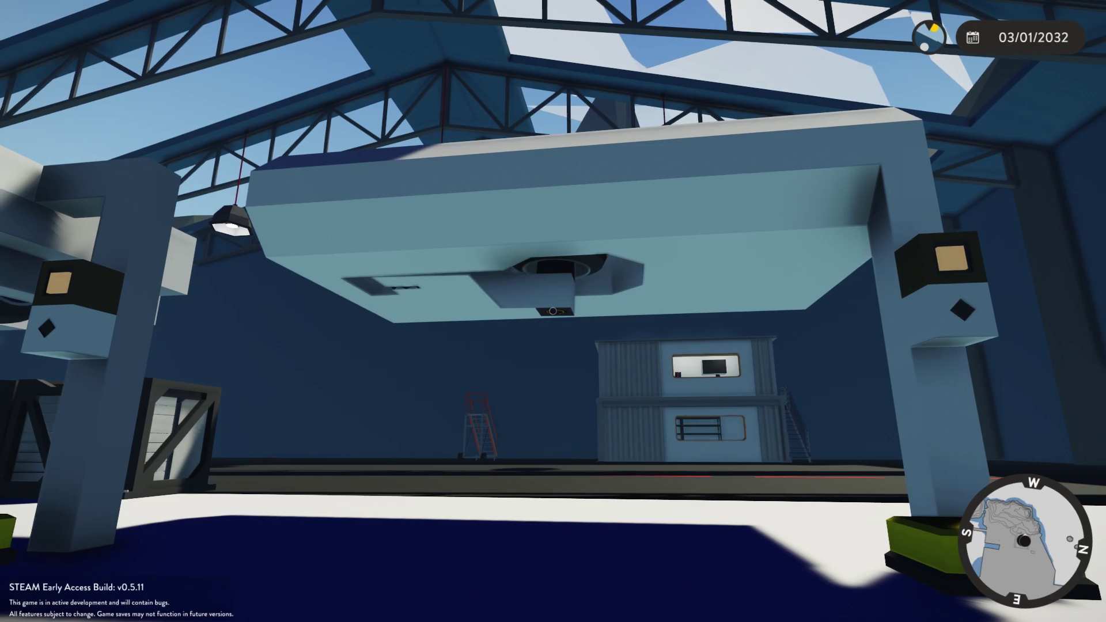
{"action": "key", "text": "d"}
{"action": "key", "text": "space"}
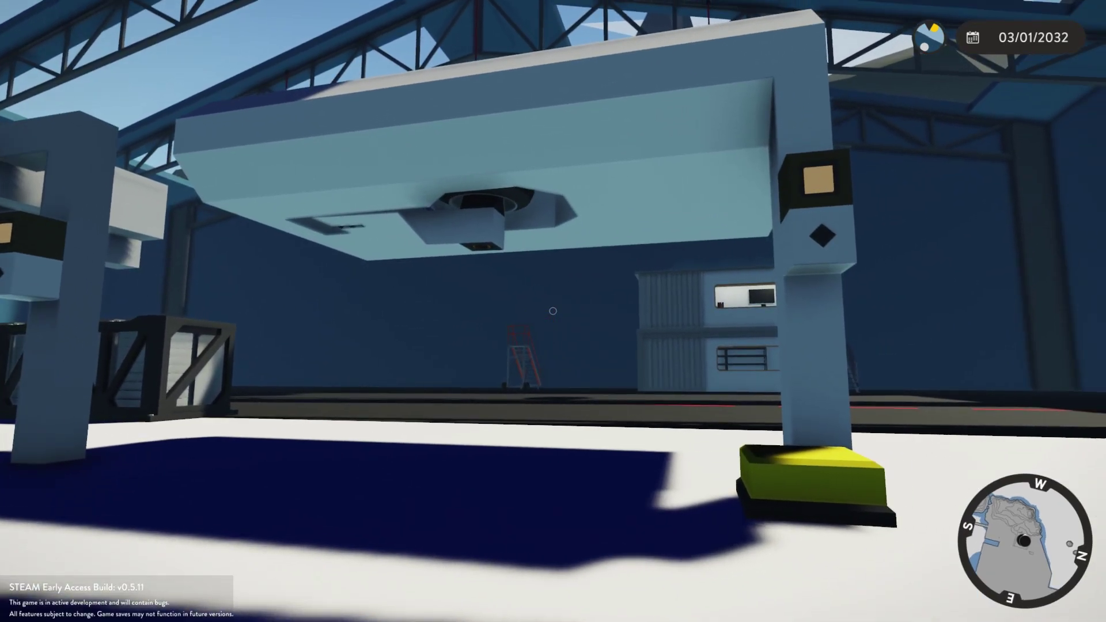